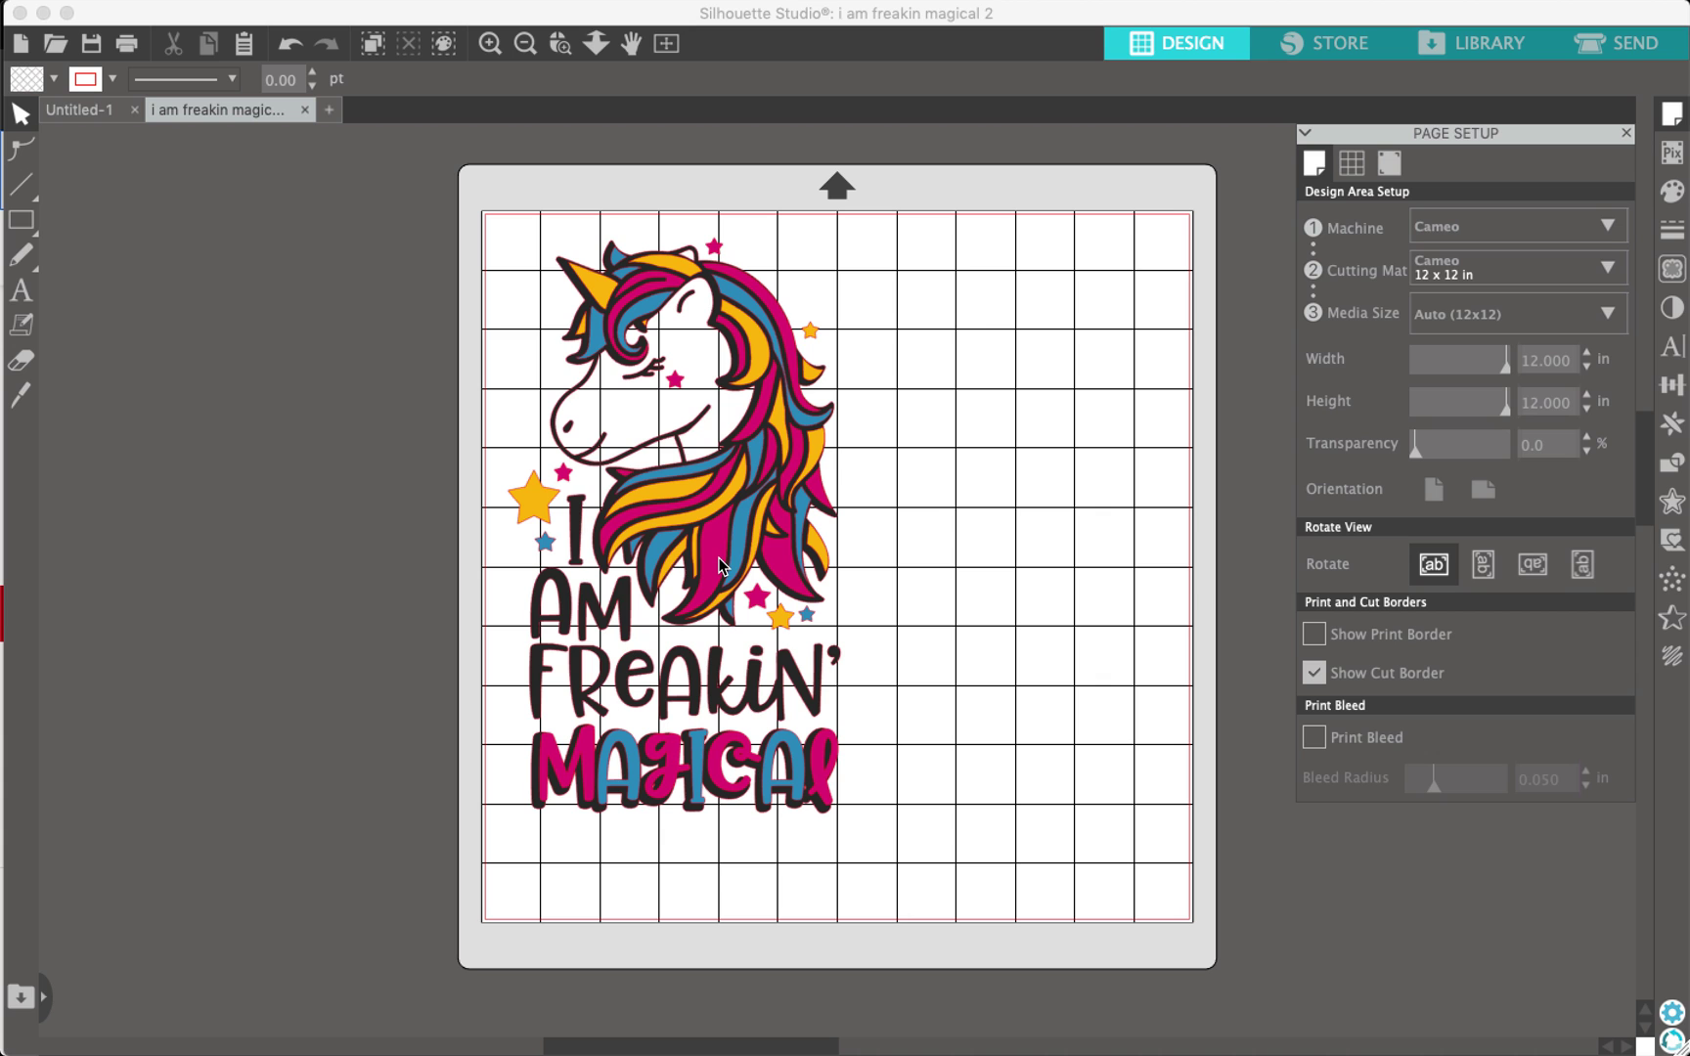
# Move the pink, yellow and blue layers off the mat and preview the black layer in Send
pyautogui.moveTo(719, 565); pyautogui.dragTo(181, 419)
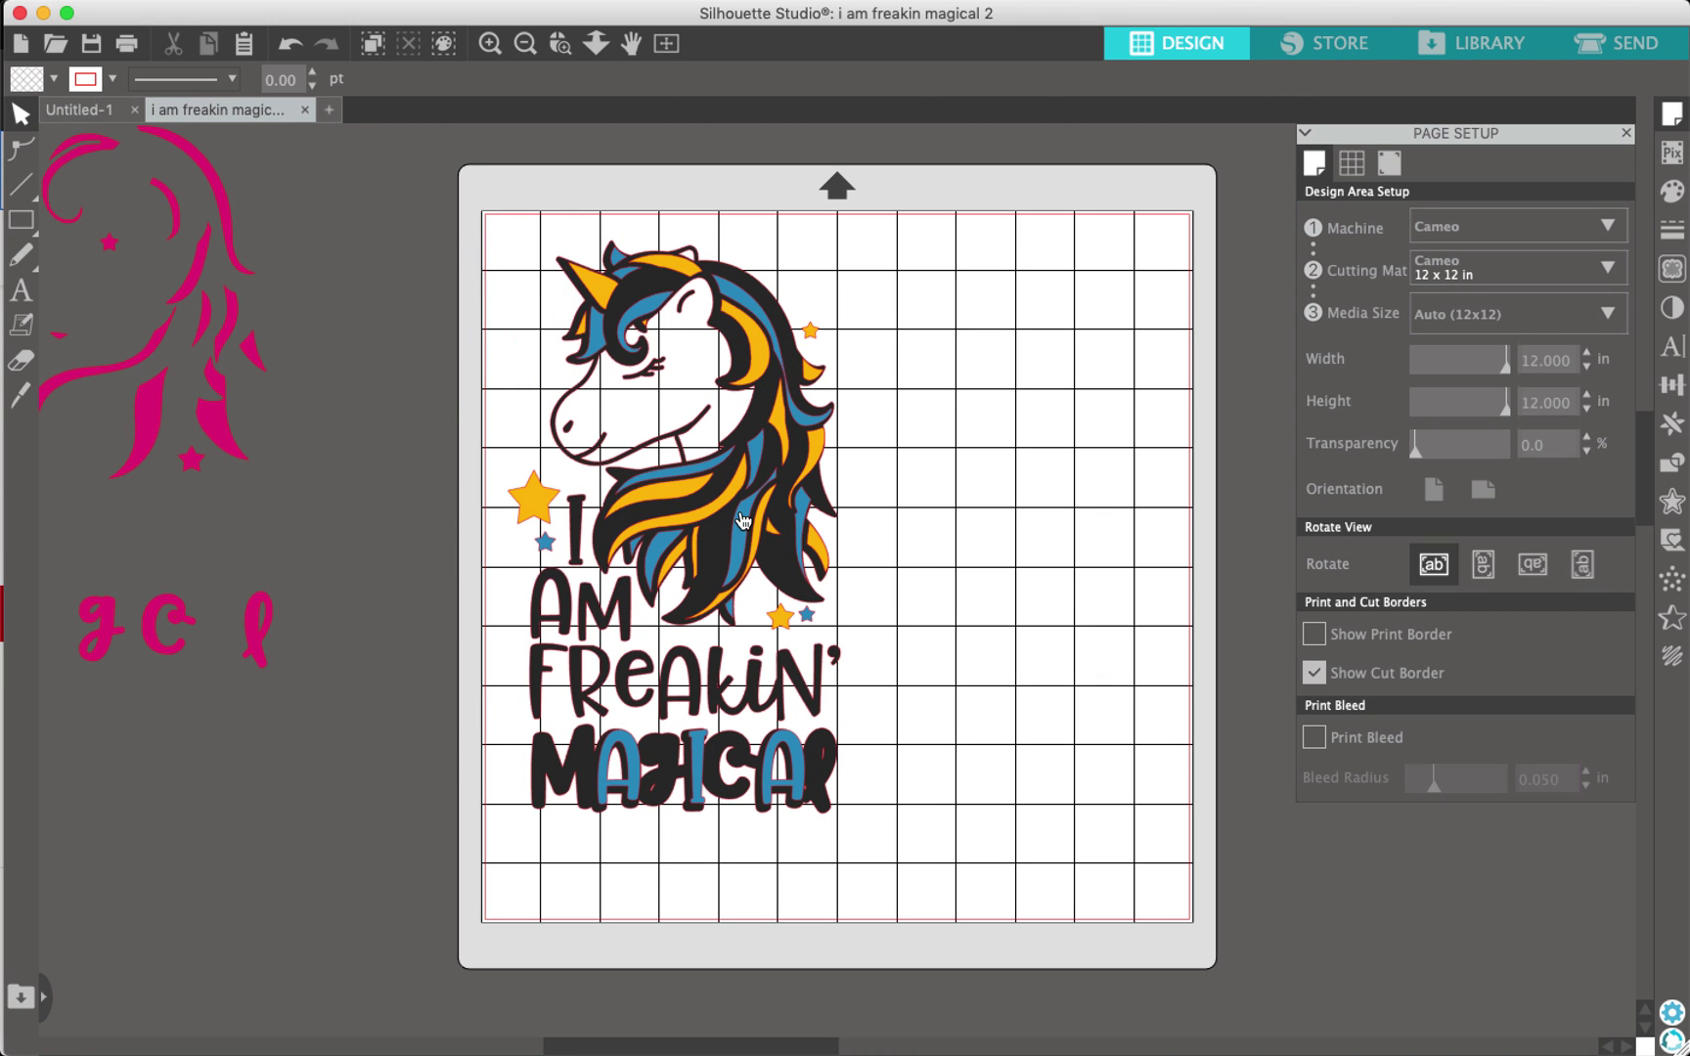
pyautogui.moveTo(743, 520); pyautogui.dragTo(355, 873)
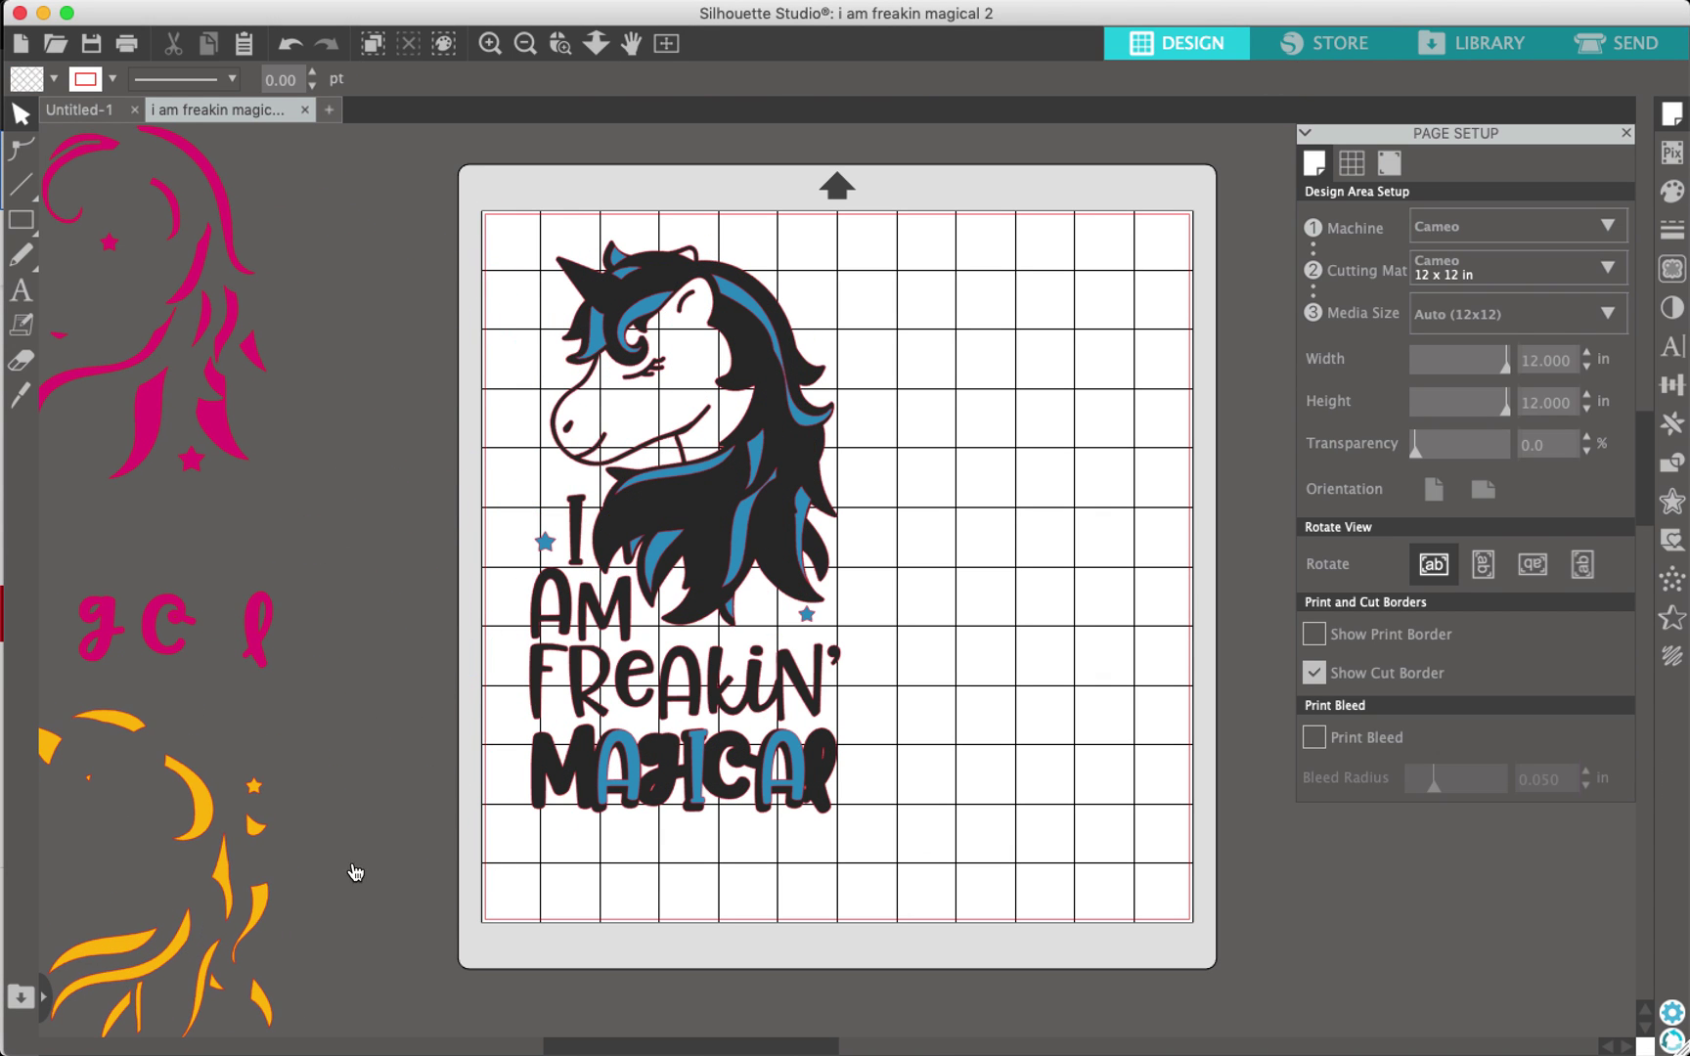
pyautogui.moveTo(697, 540); pyautogui.dragTo(143, 744)
pyautogui.click(144, 743)
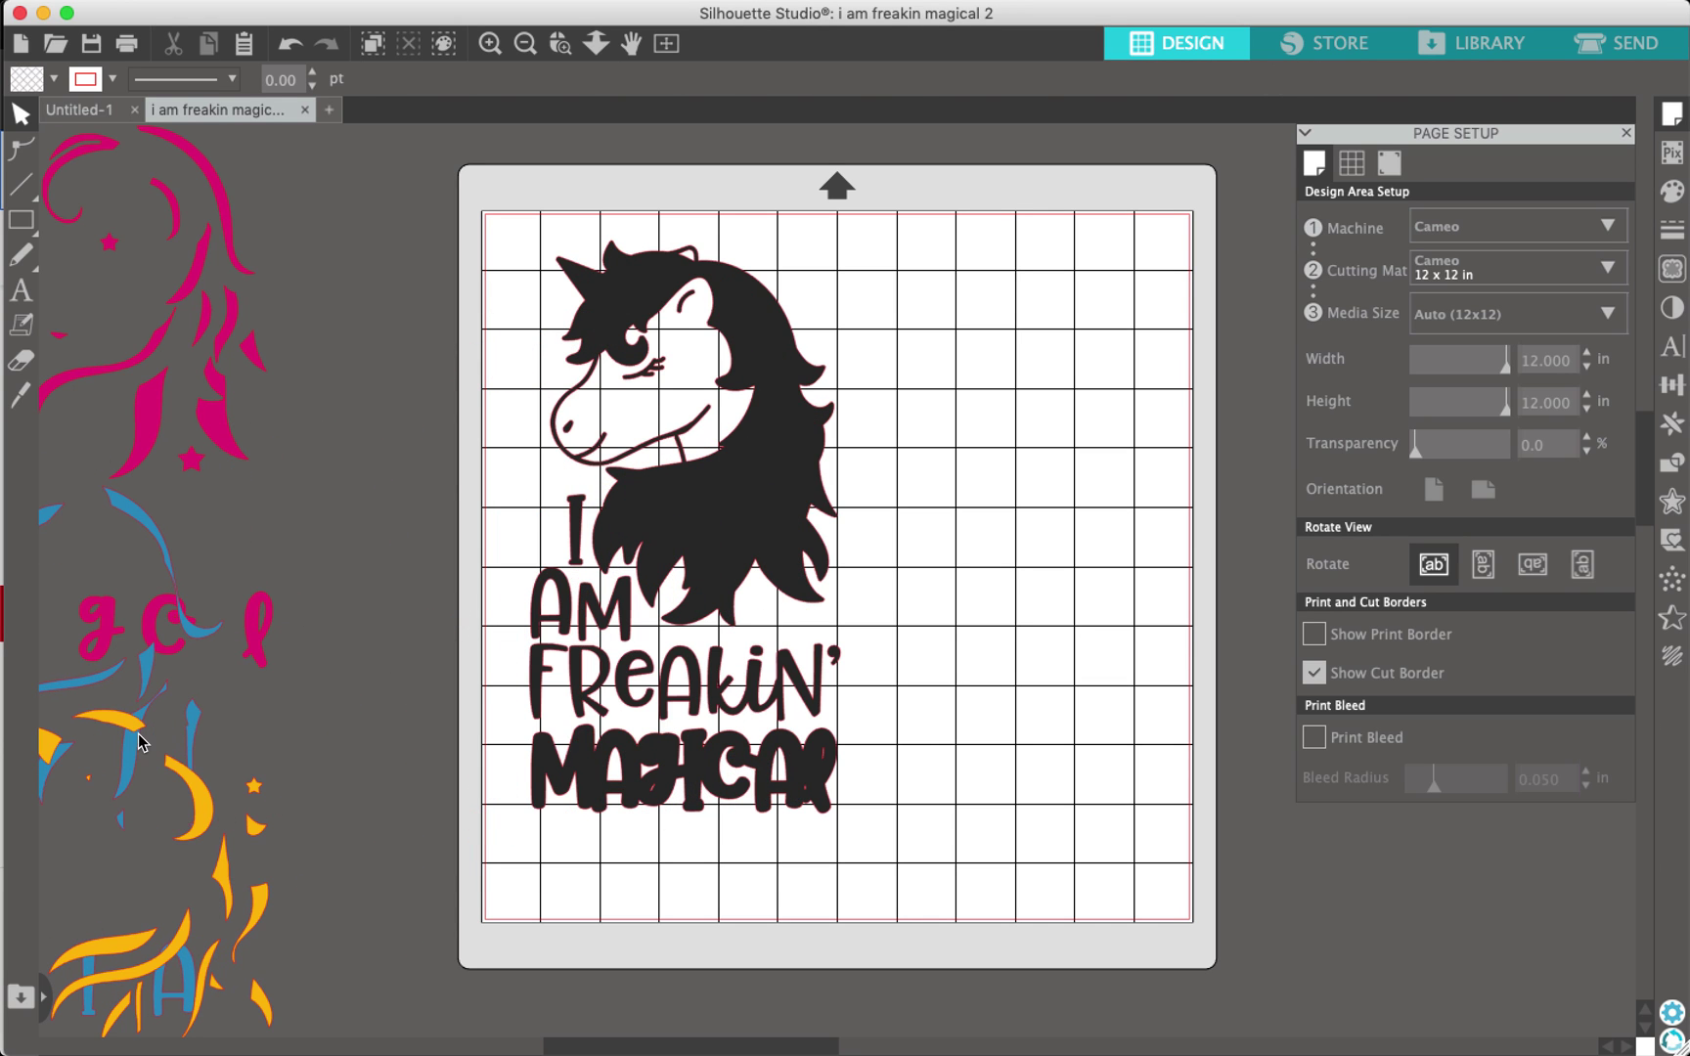
pyautogui.click(1641, 59)
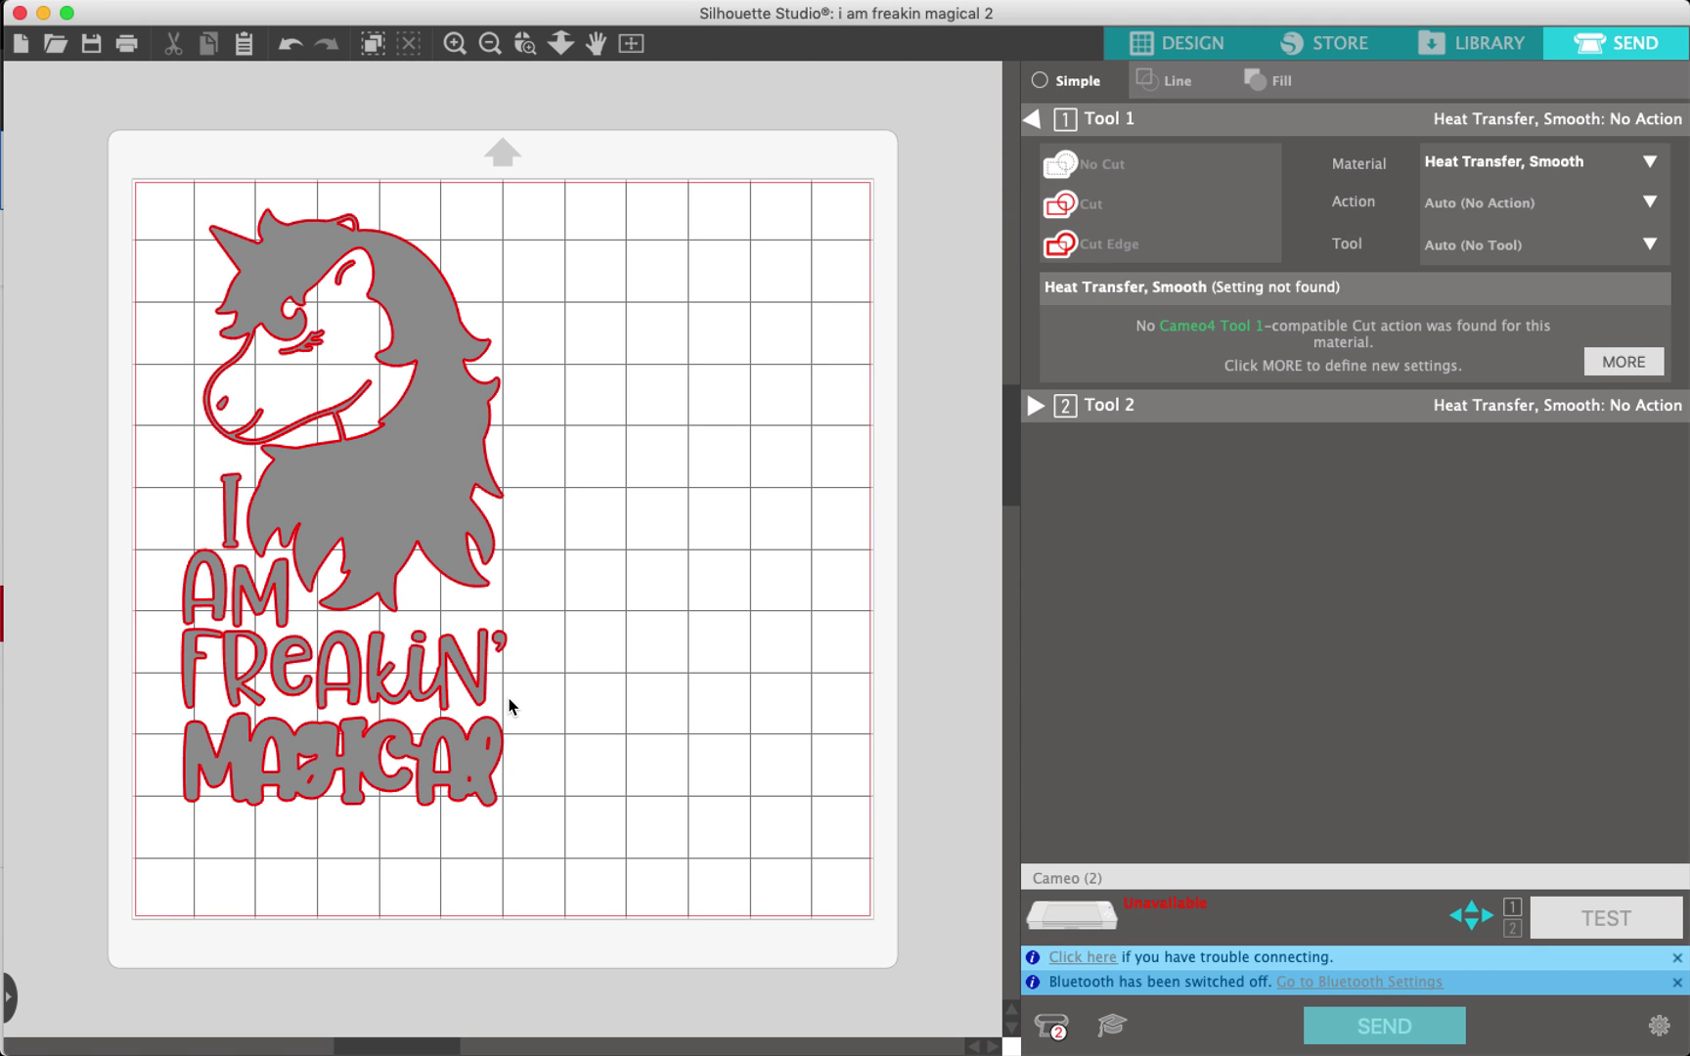
pyautogui.click(1178, 43)
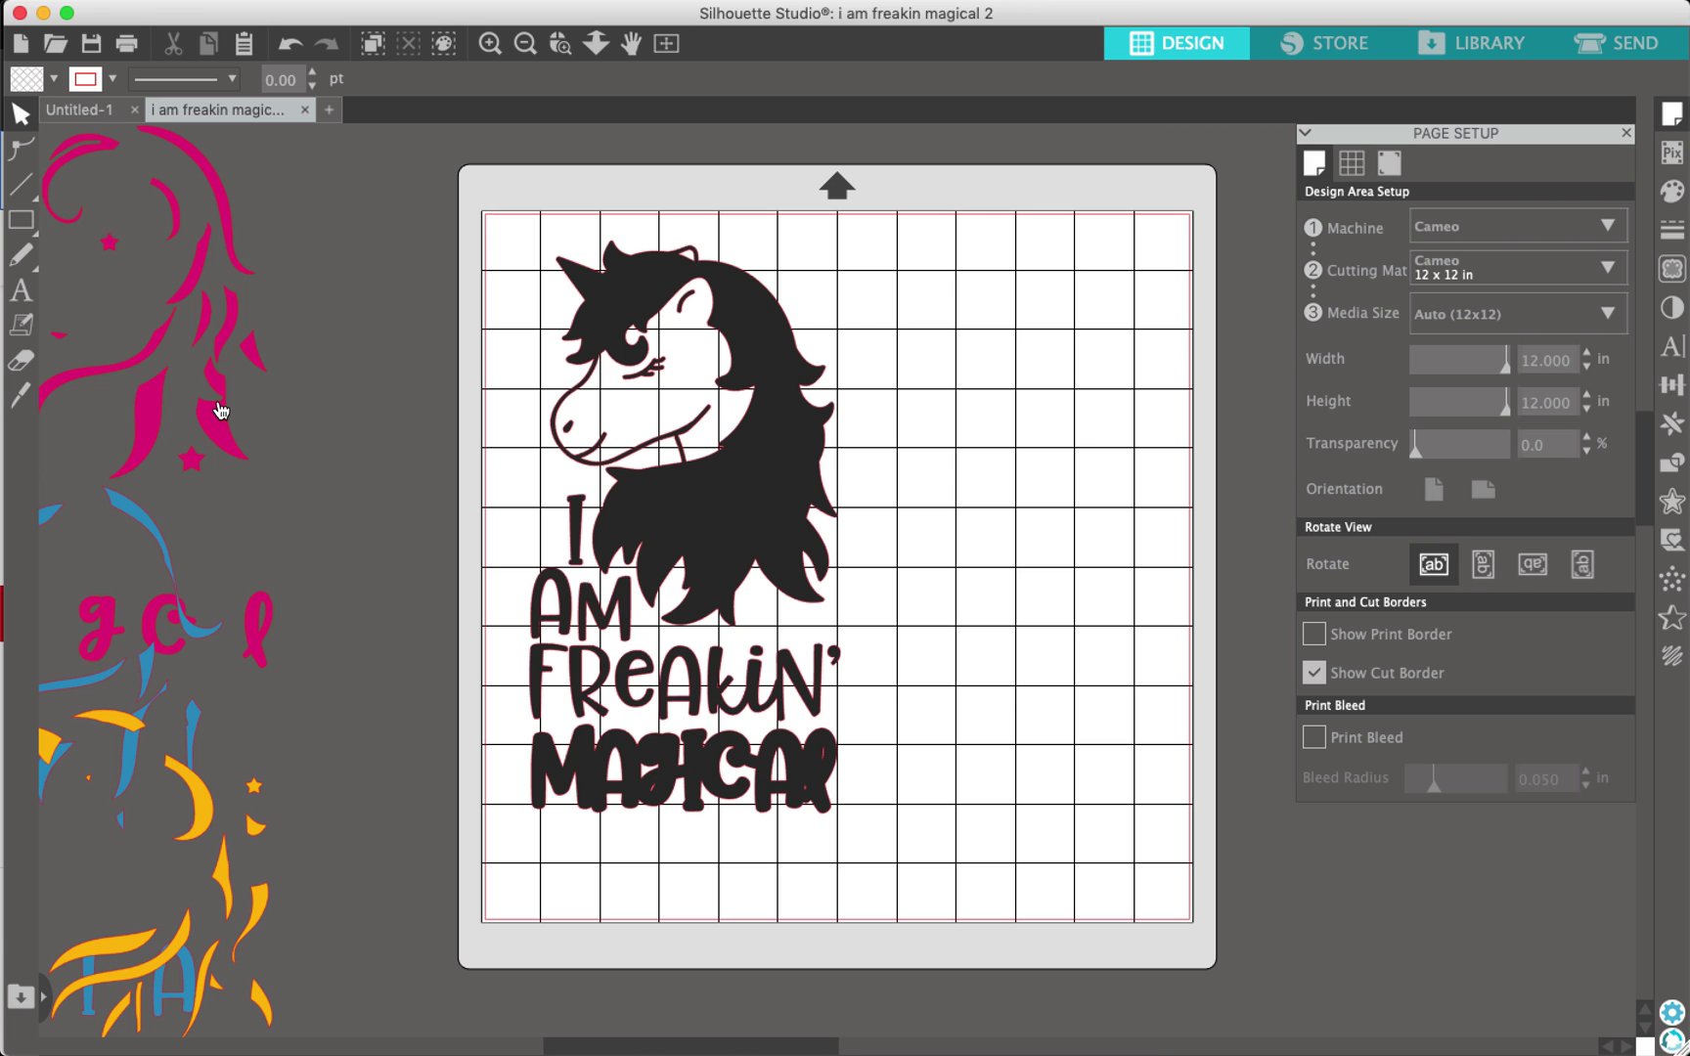
# Put the pink layer on the mat, set black aside, and shift pink to the top-left
pyautogui.moveTo(219, 416); pyautogui.dragTo(834, 503)
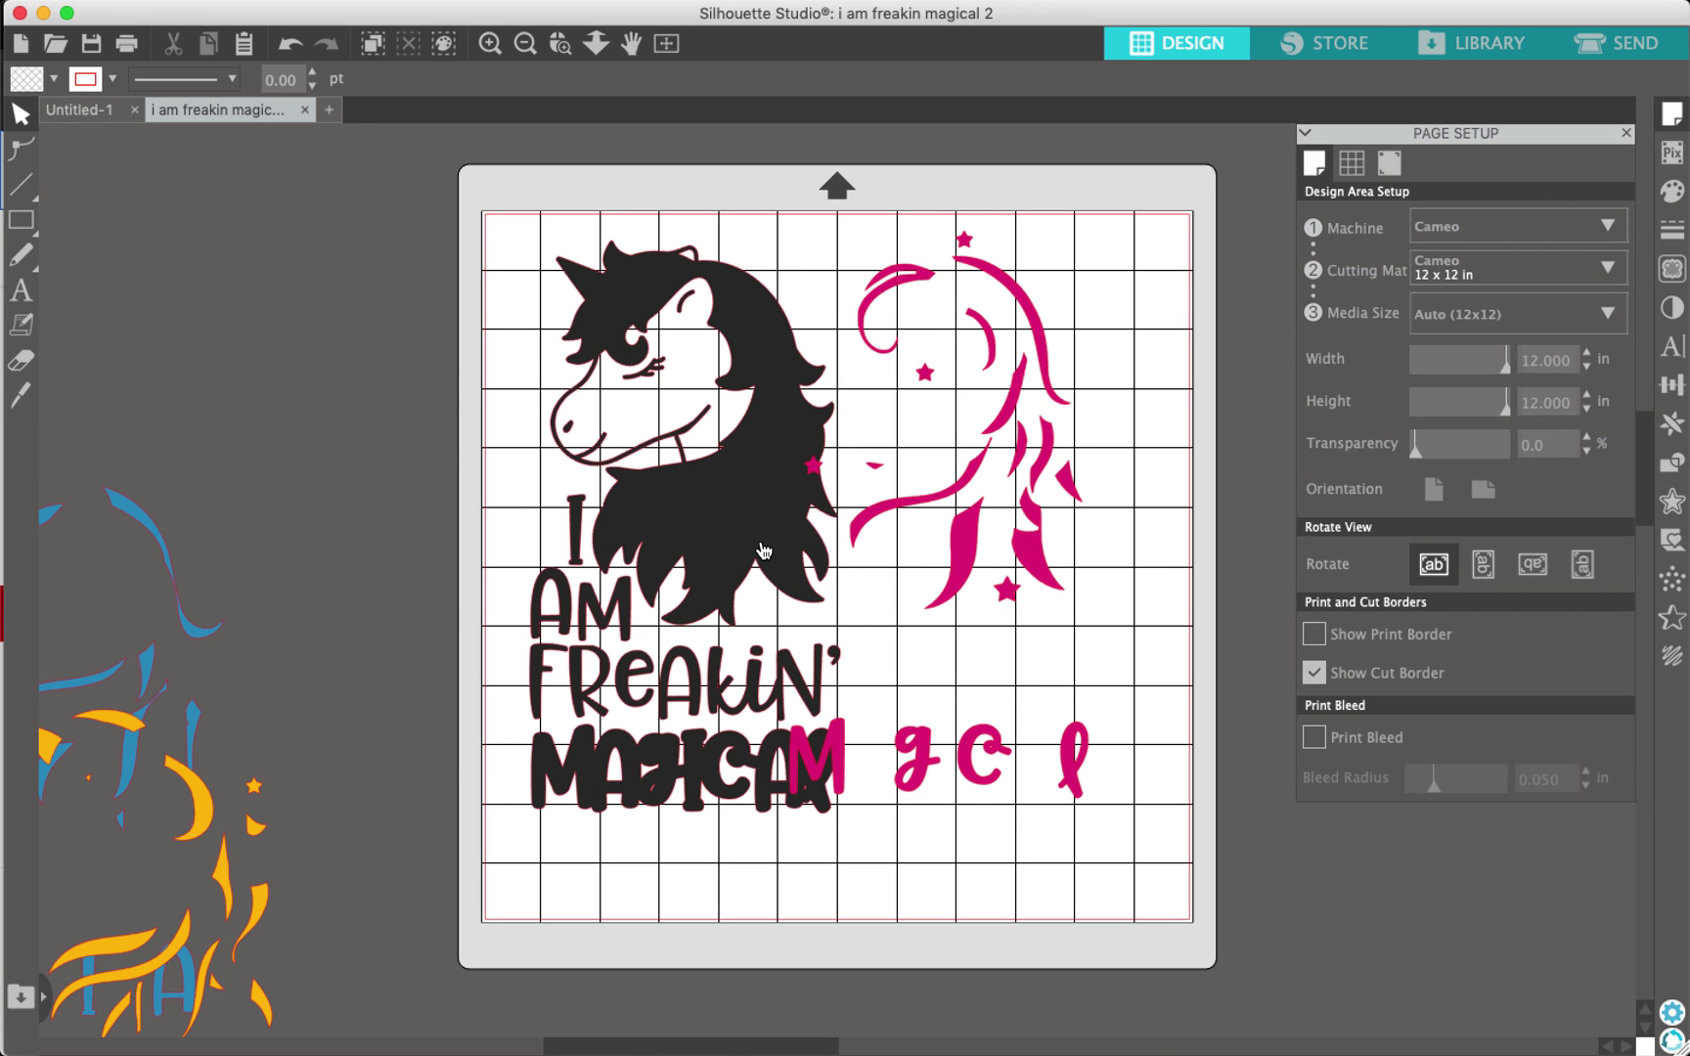
pyautogui.moveTo(763, 550); pyautogui.dragTo(207, 330)
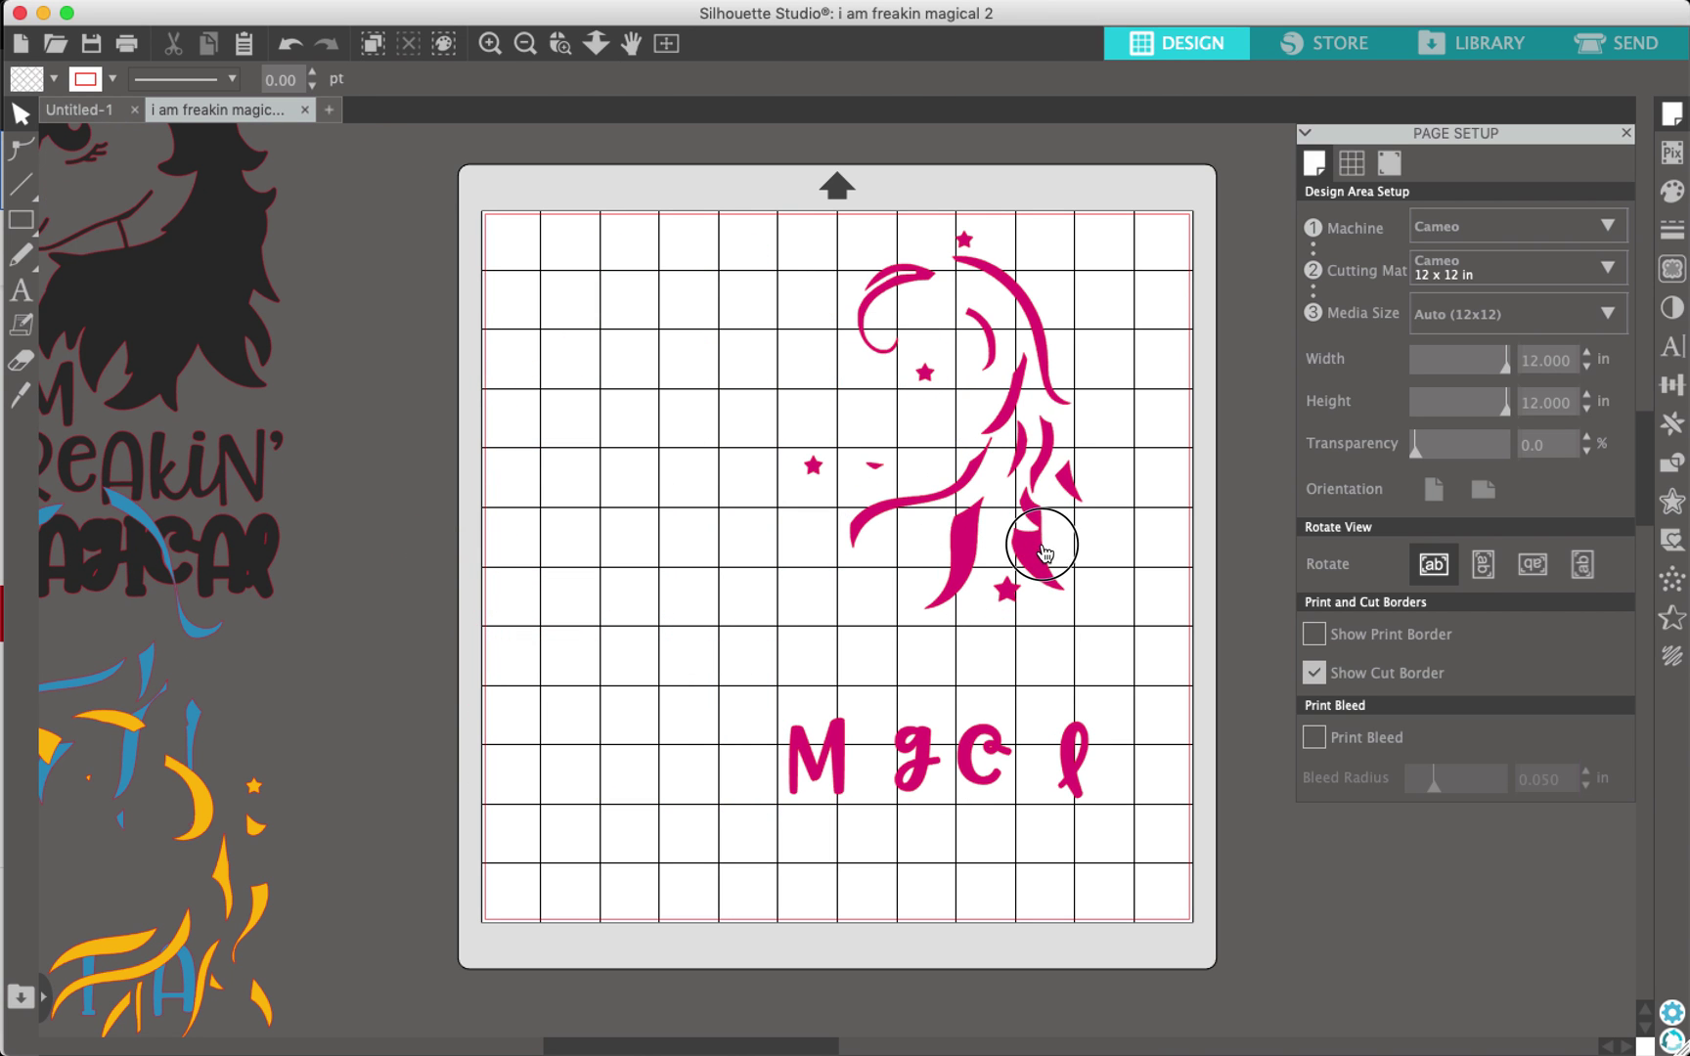
pyautogui.moveTo(1043, 553); pyautogui.dragTo(752, 531)
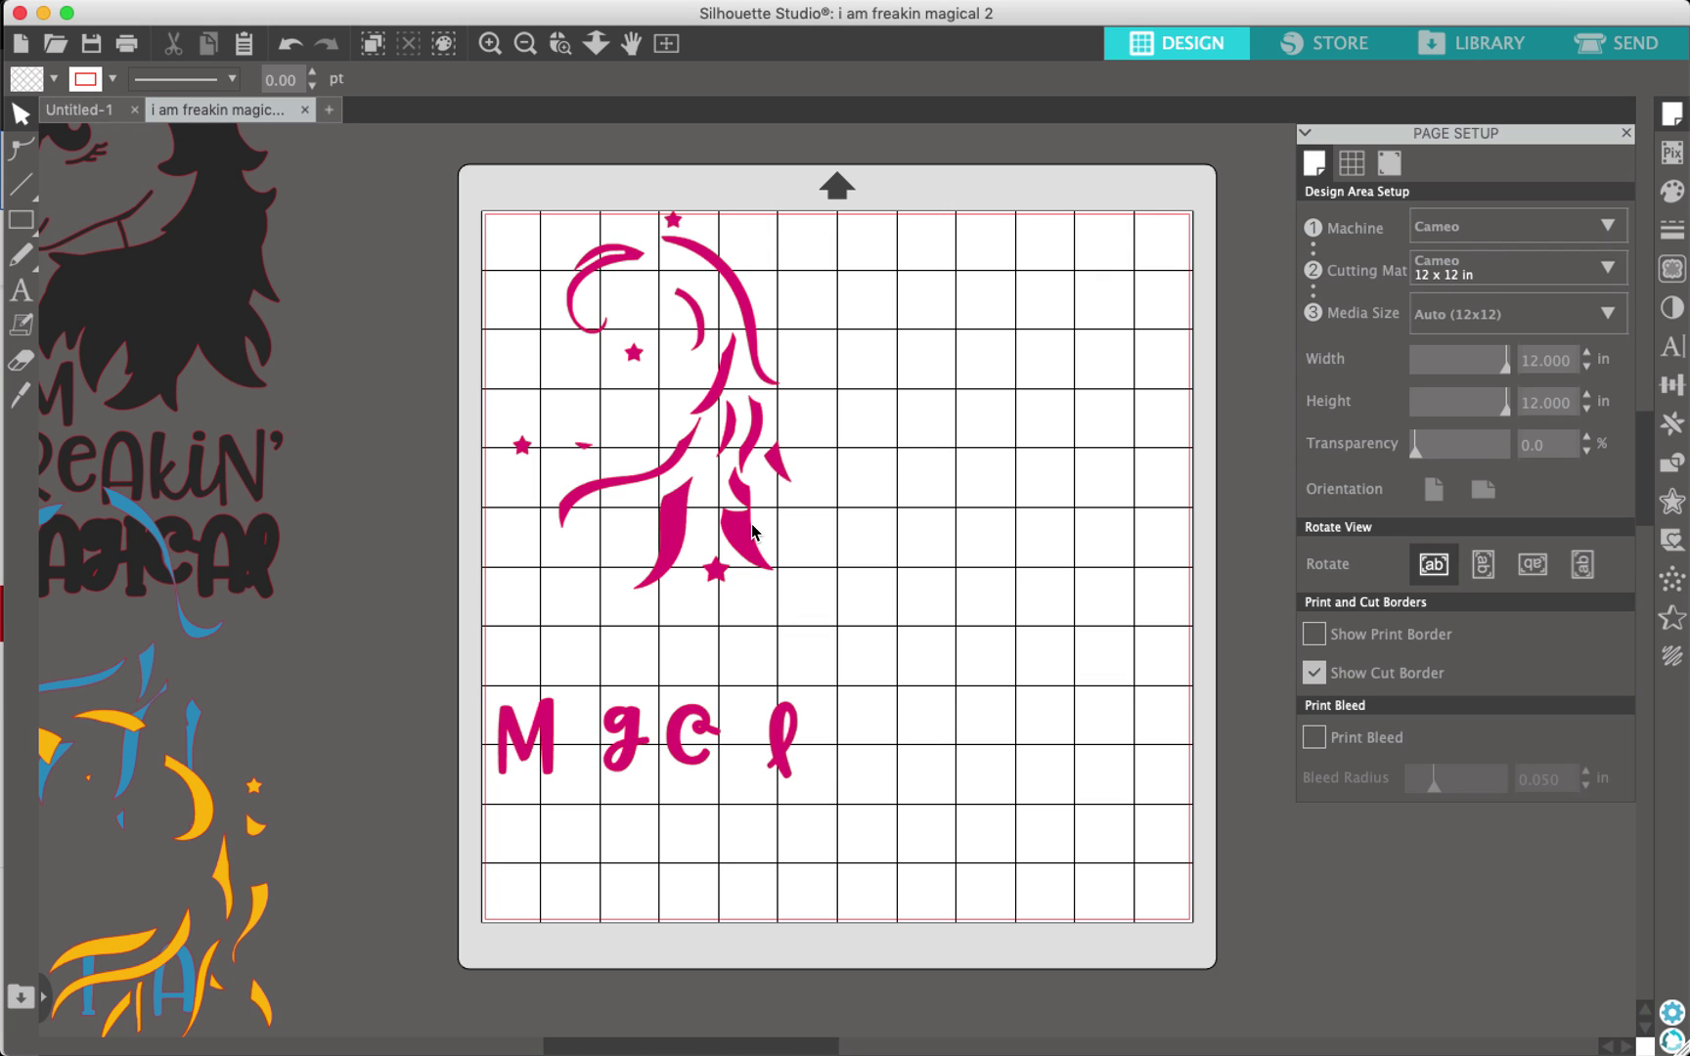
# Undo the layer moves three times to re-stack all four colours into the unicorn, then deselect
pyautogui.hotkey('ctrl', 'z')
pyautogui.hotkey('ctrl', 'z')
pyautogui.hotkey('ctrl', 'z')
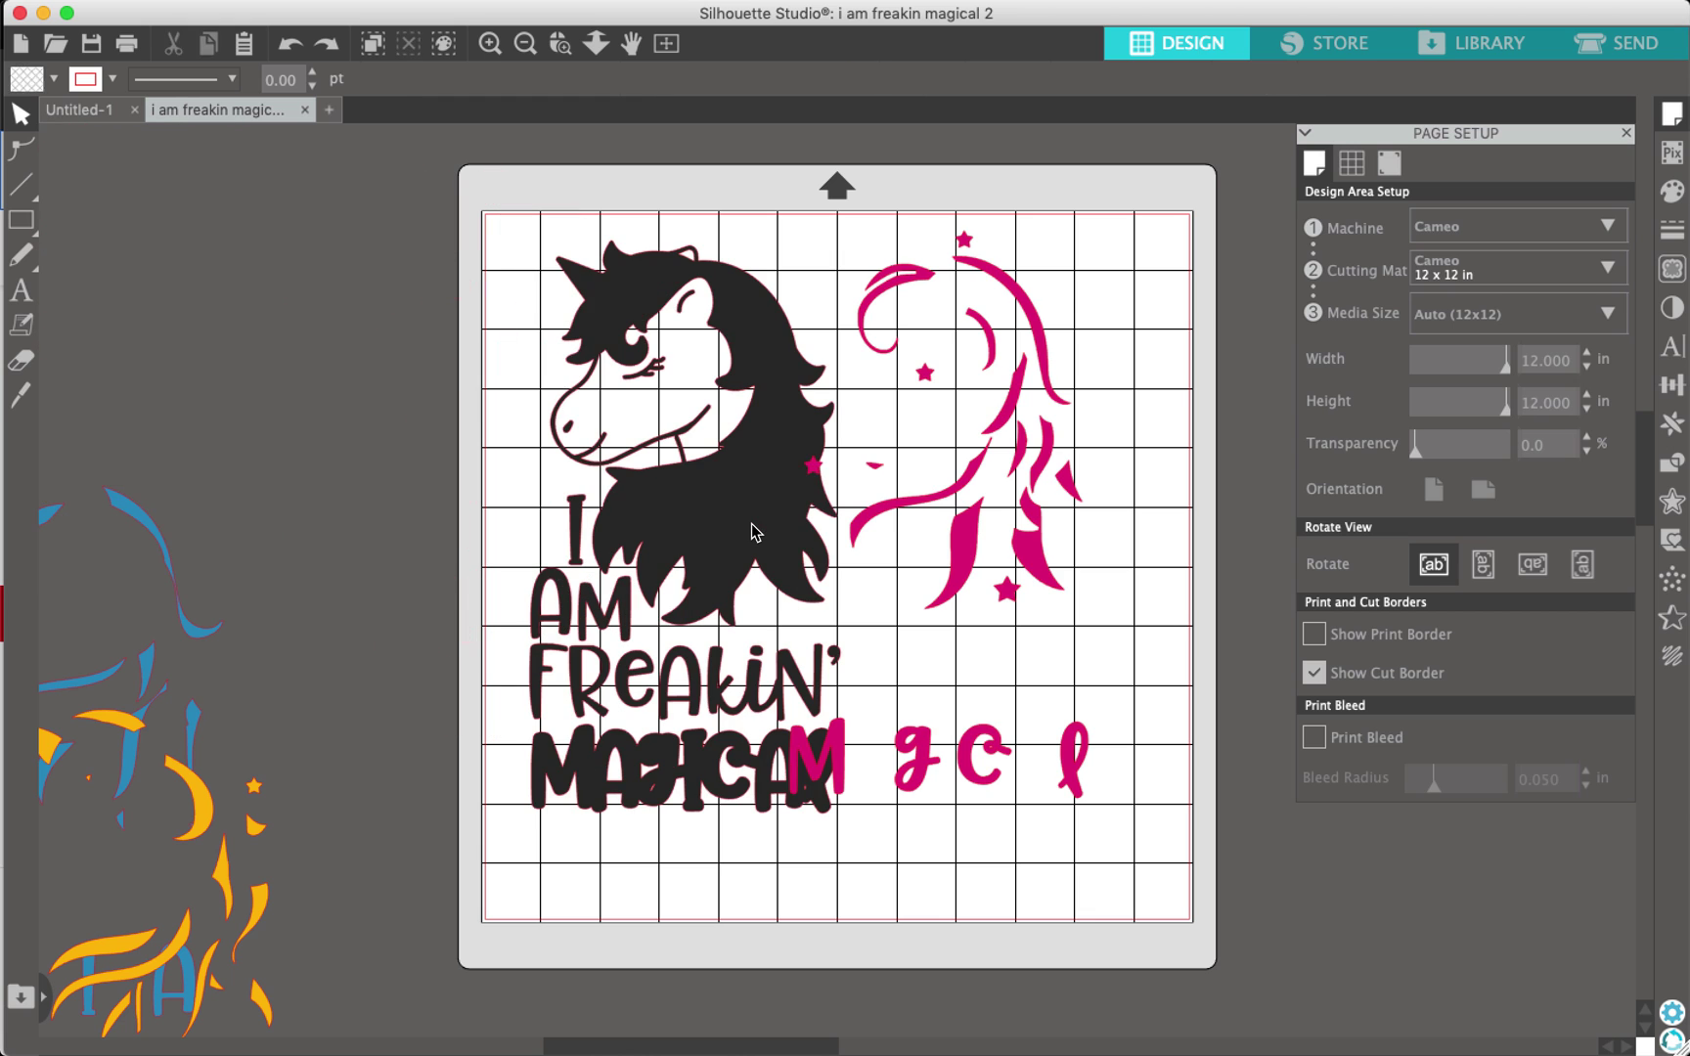
pyautogui.hotkey('ctrl', 'z')
pyautogui.hotkey('ctrl', 'z')
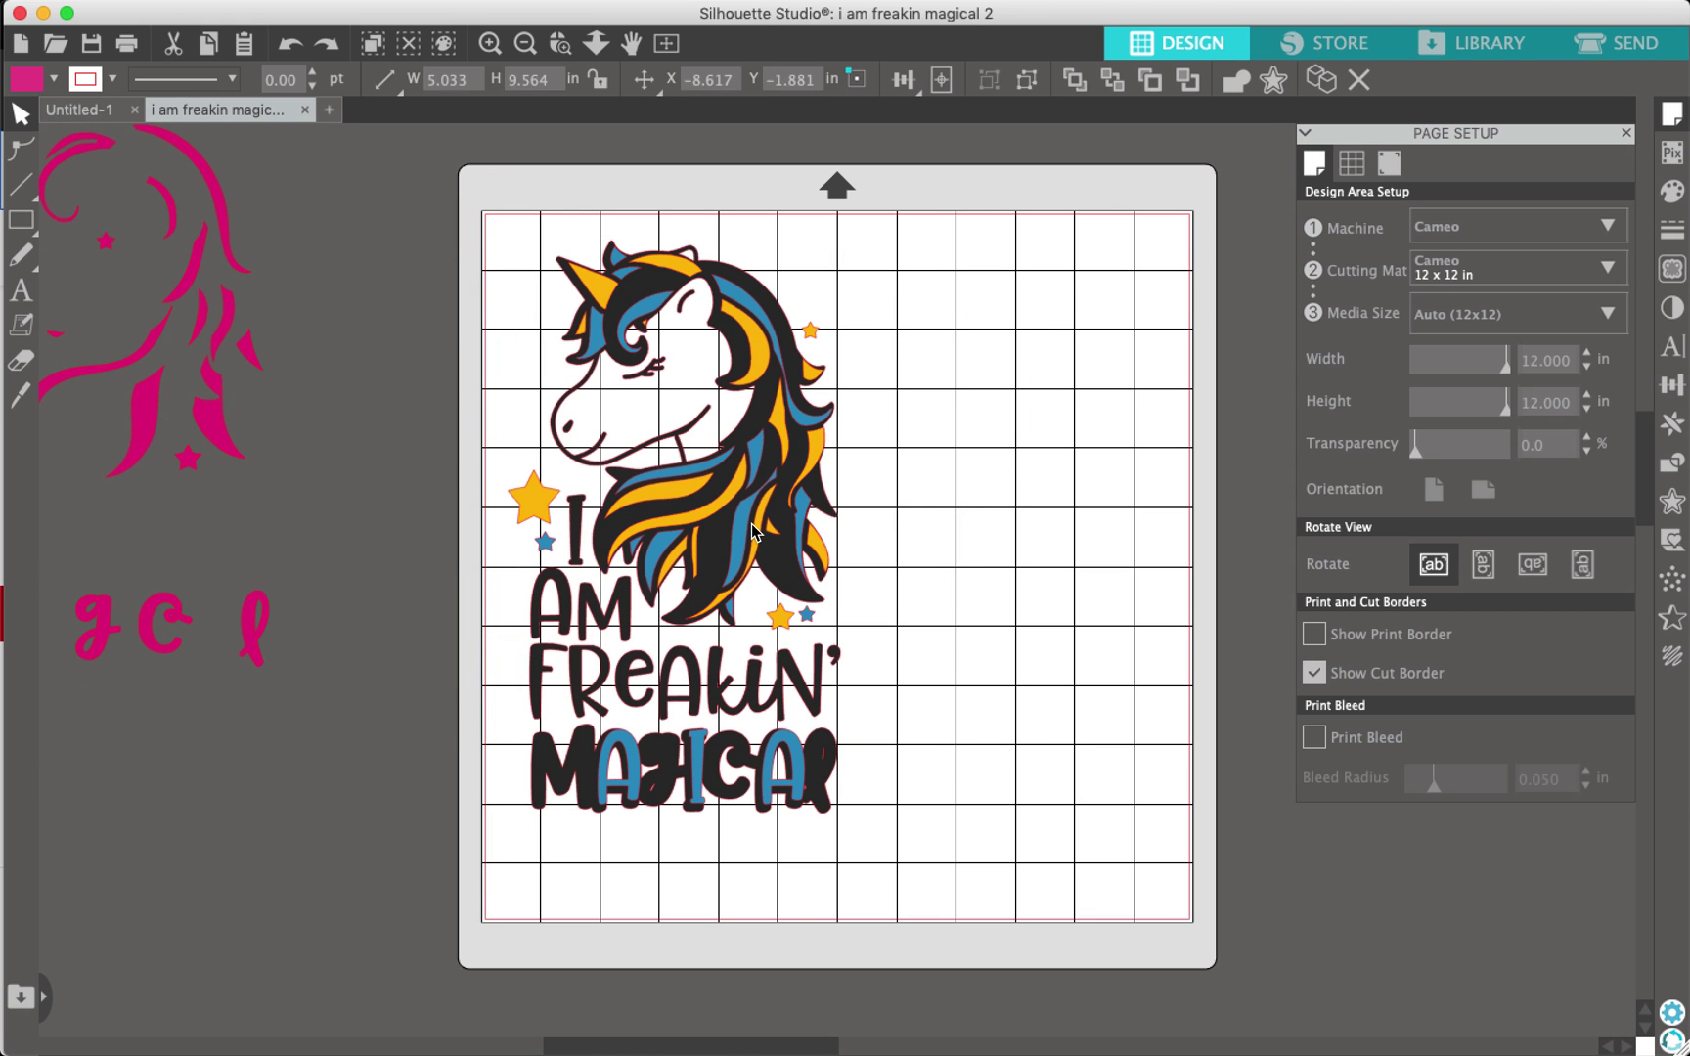
pyautogui.hotkey('ctrl', 'z')
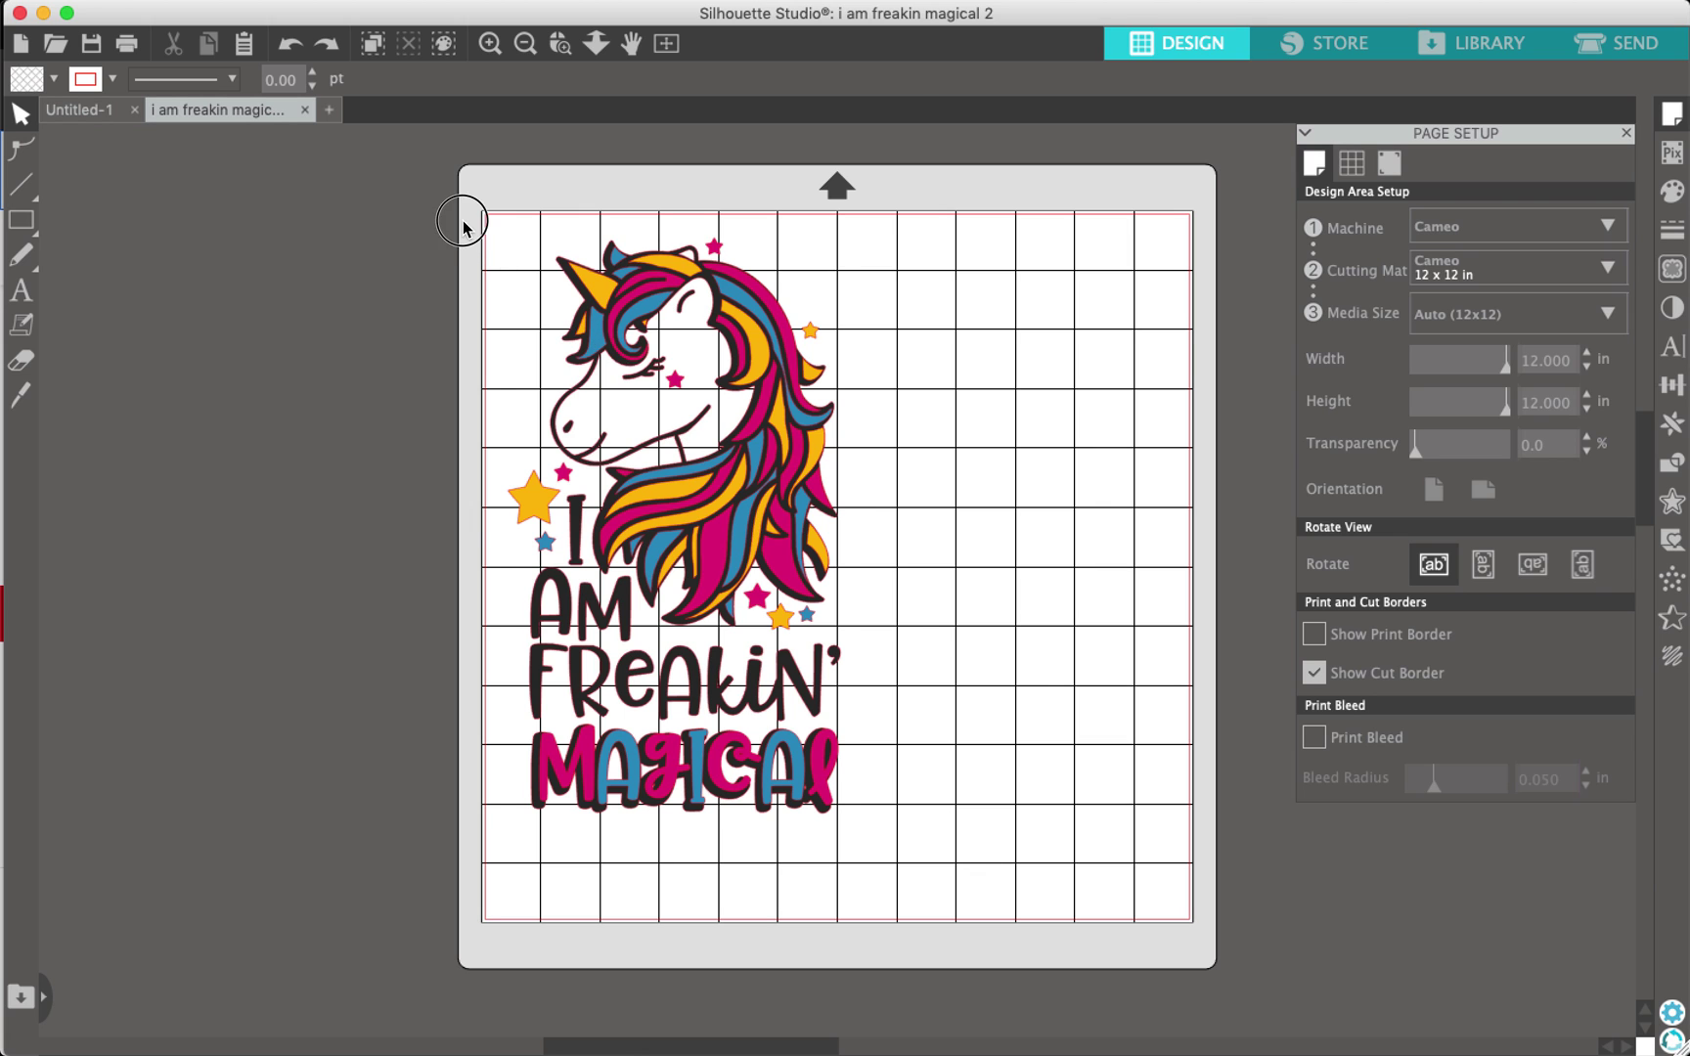
pyautogui.moveTo(467, 219); pyautogui.dragTo(1067, 873)
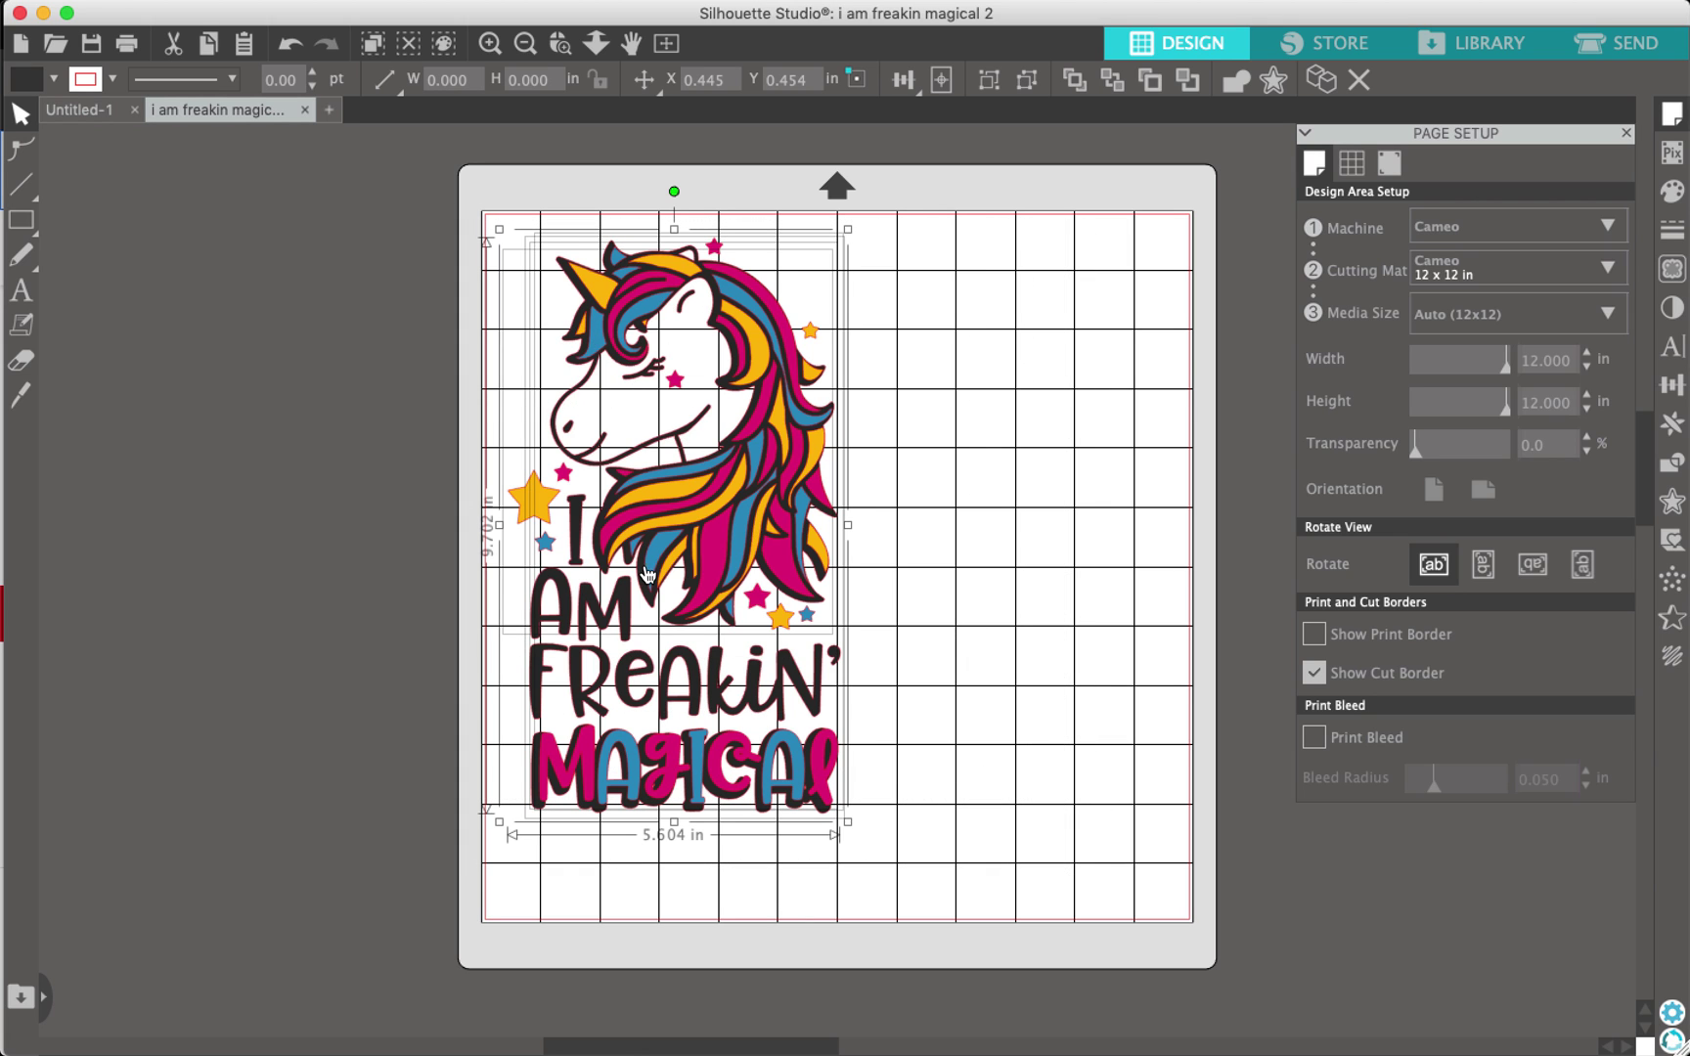
pyautogui.click(999, 522)
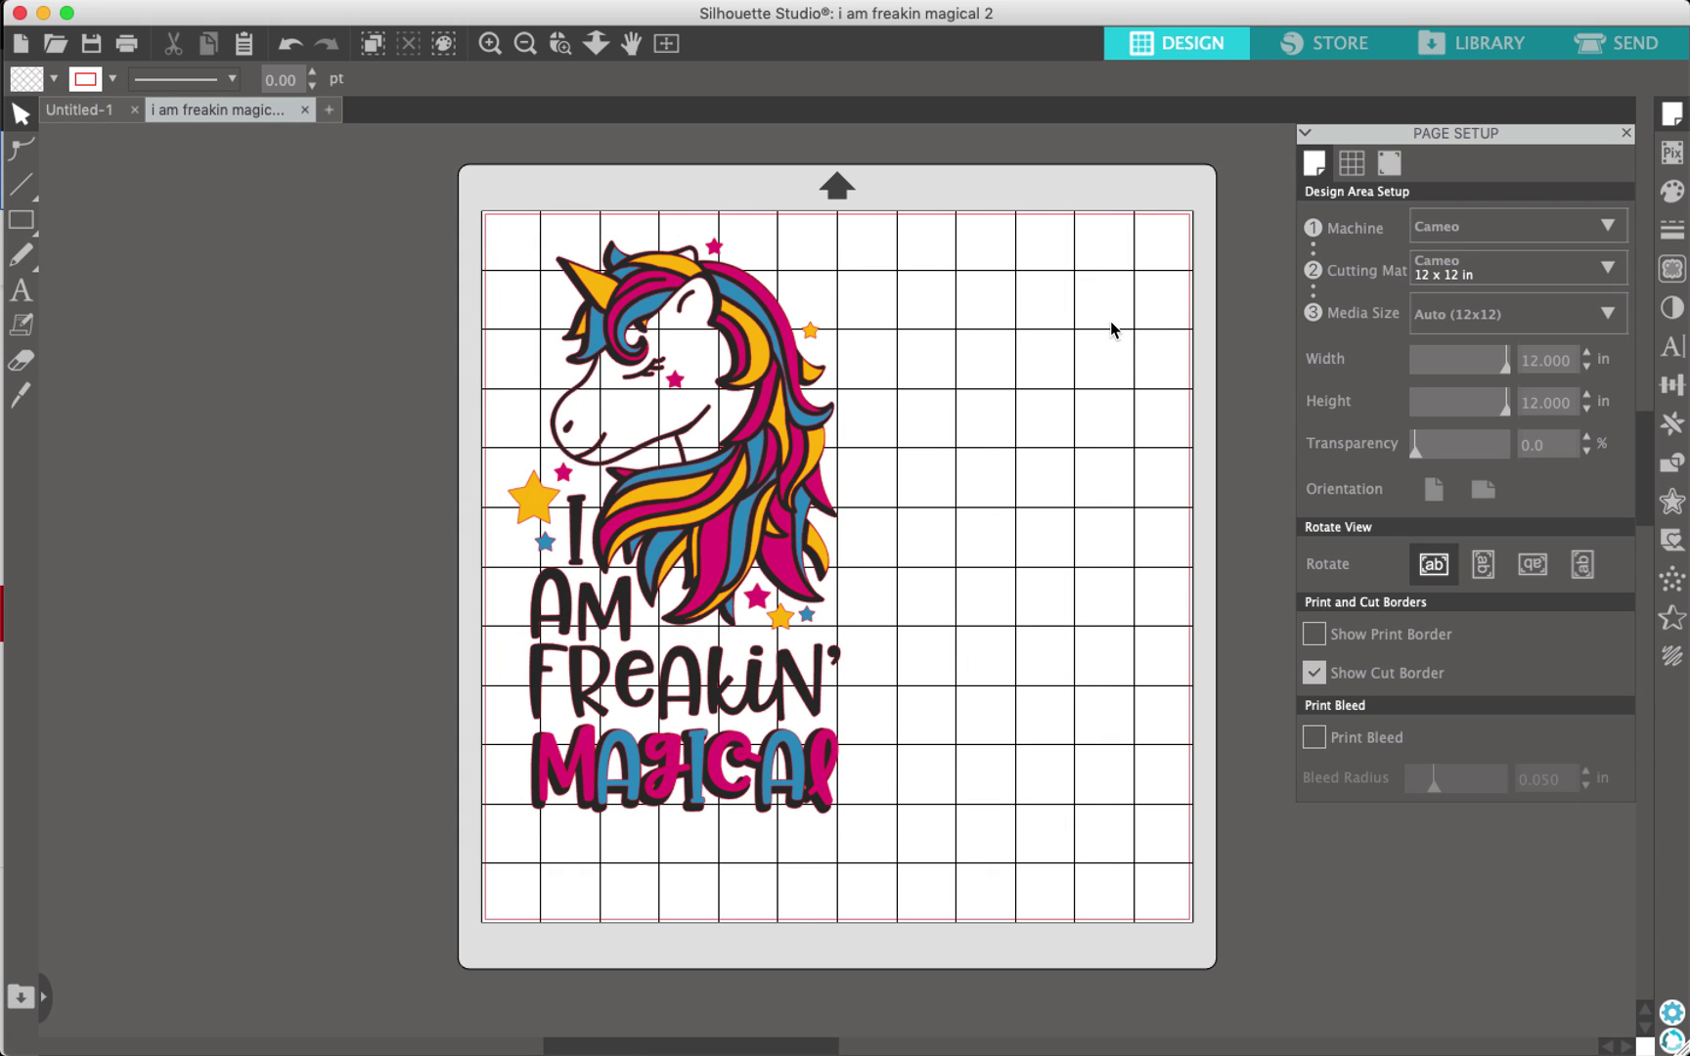
# Mark the red RGB (237,37,43) line colour to cut in Send, then return to Design
pyautogui.click(1631, 46)
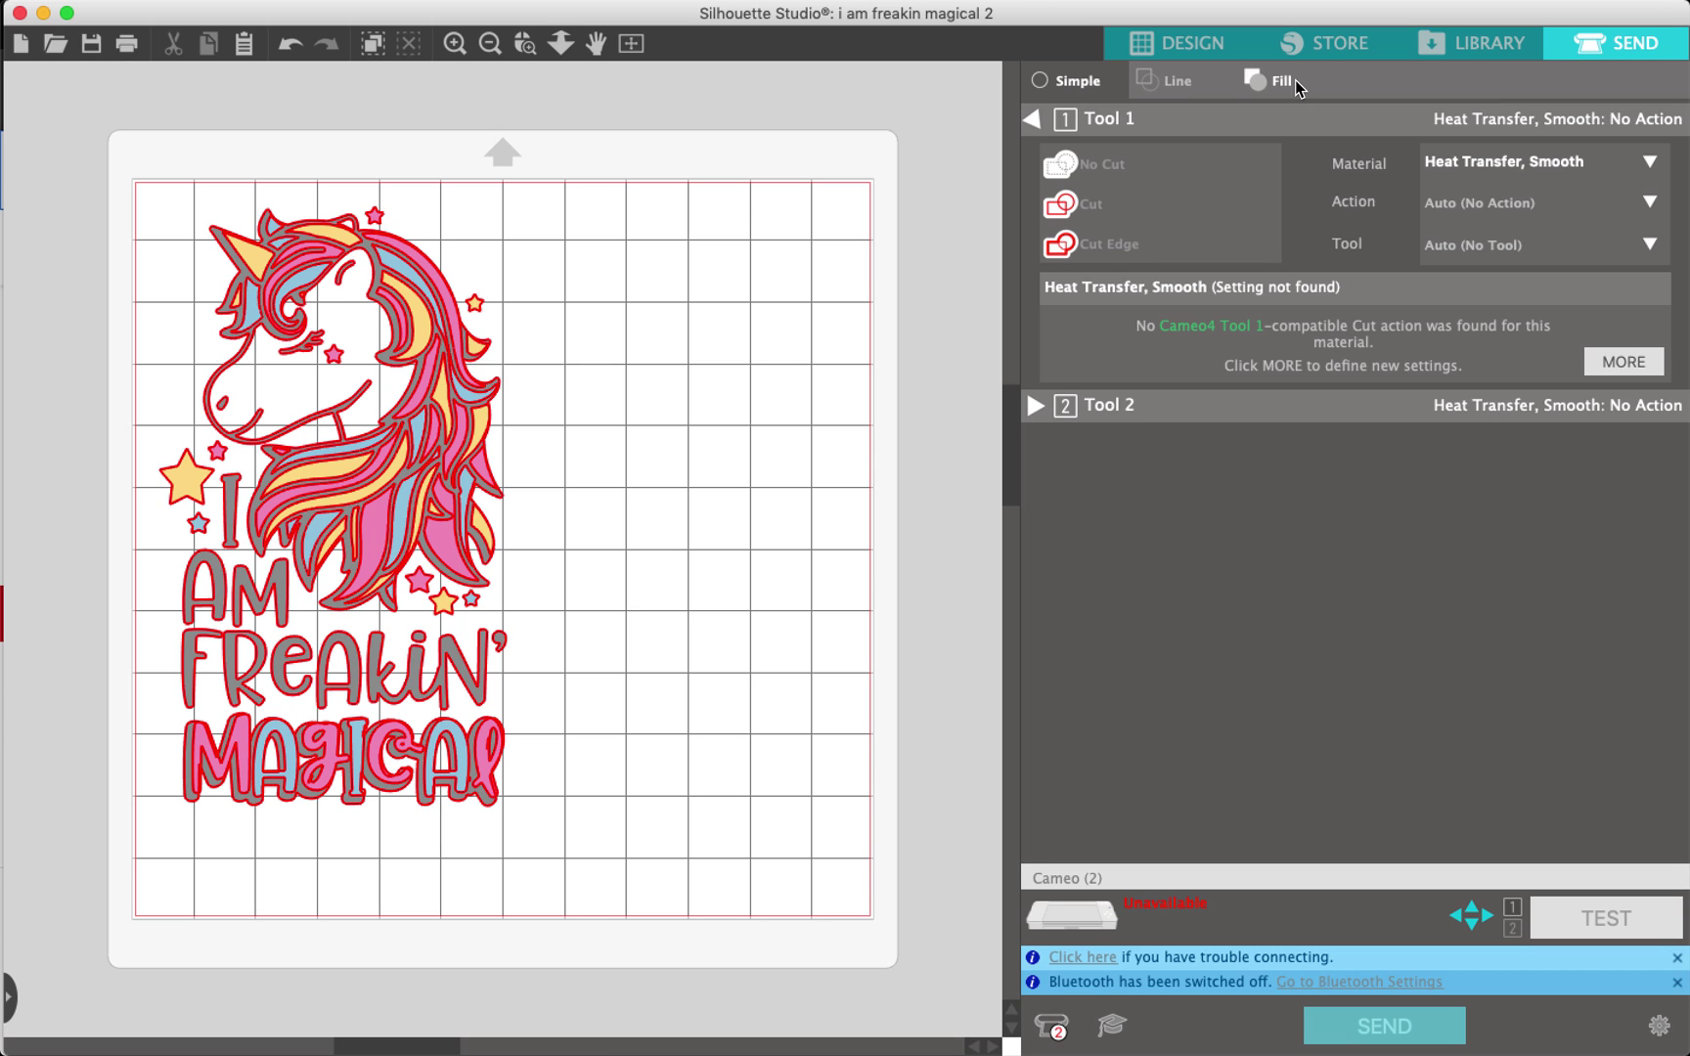
pyautogui.click(1158, 86)
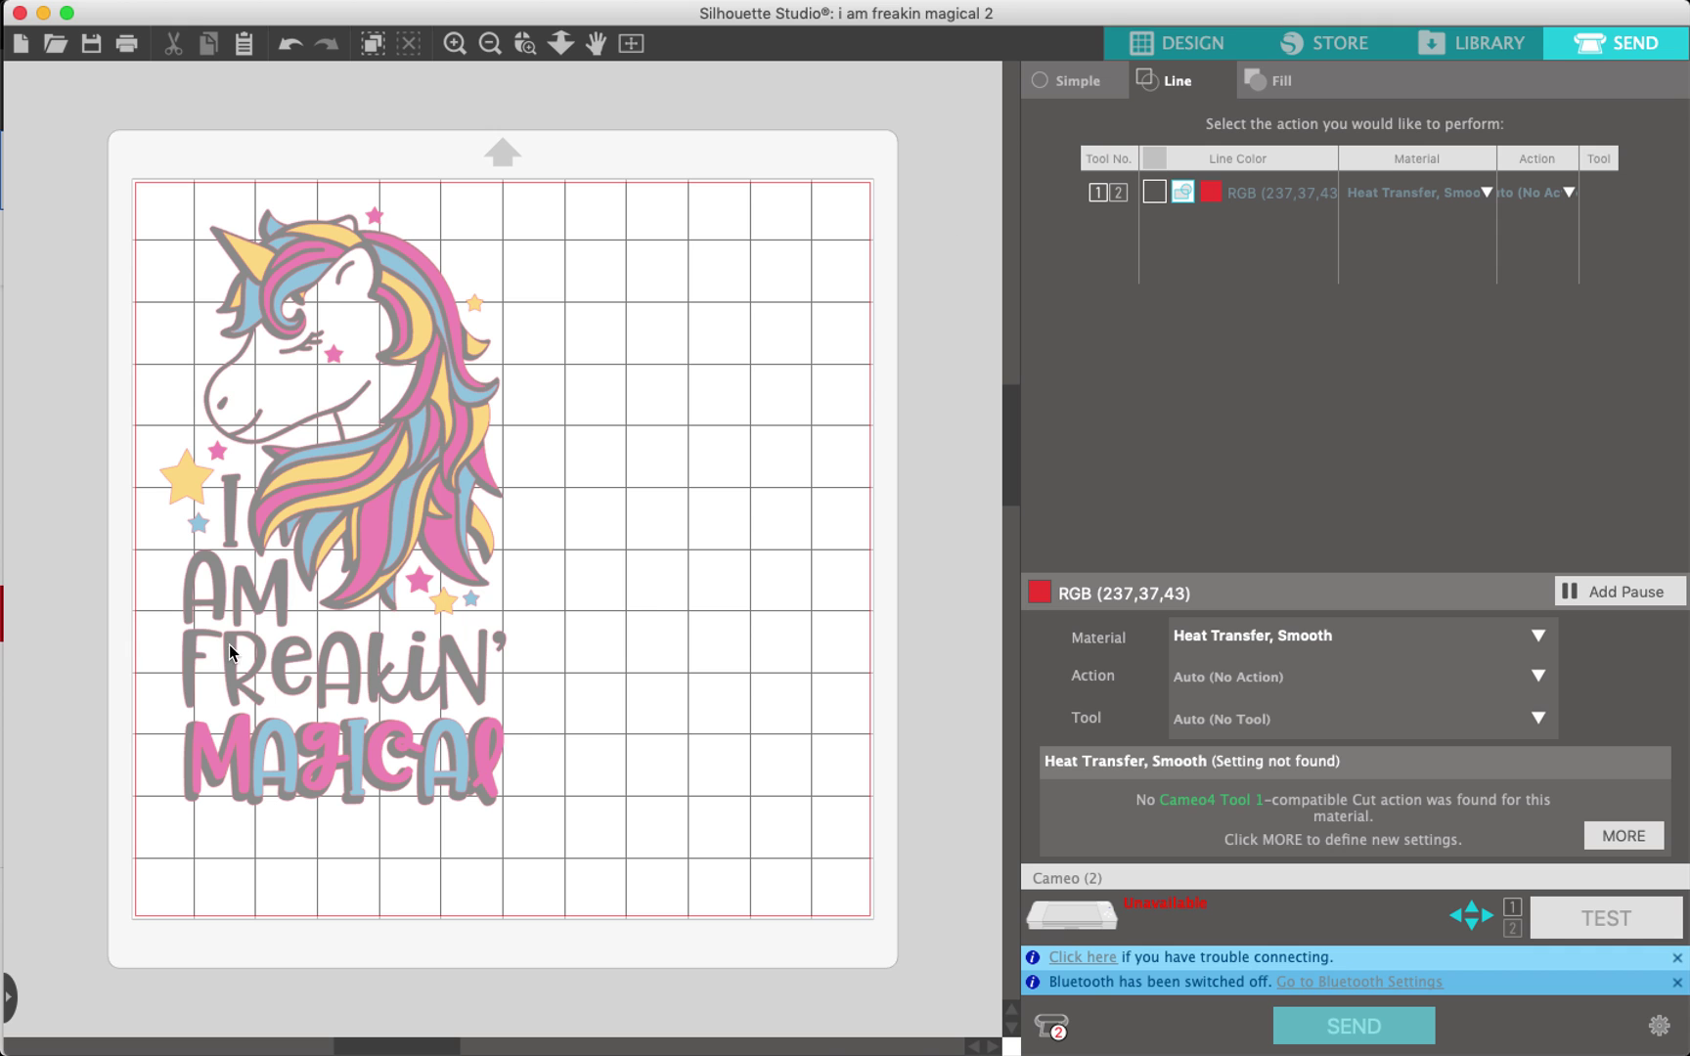
pyautogui.click(1152, 193)
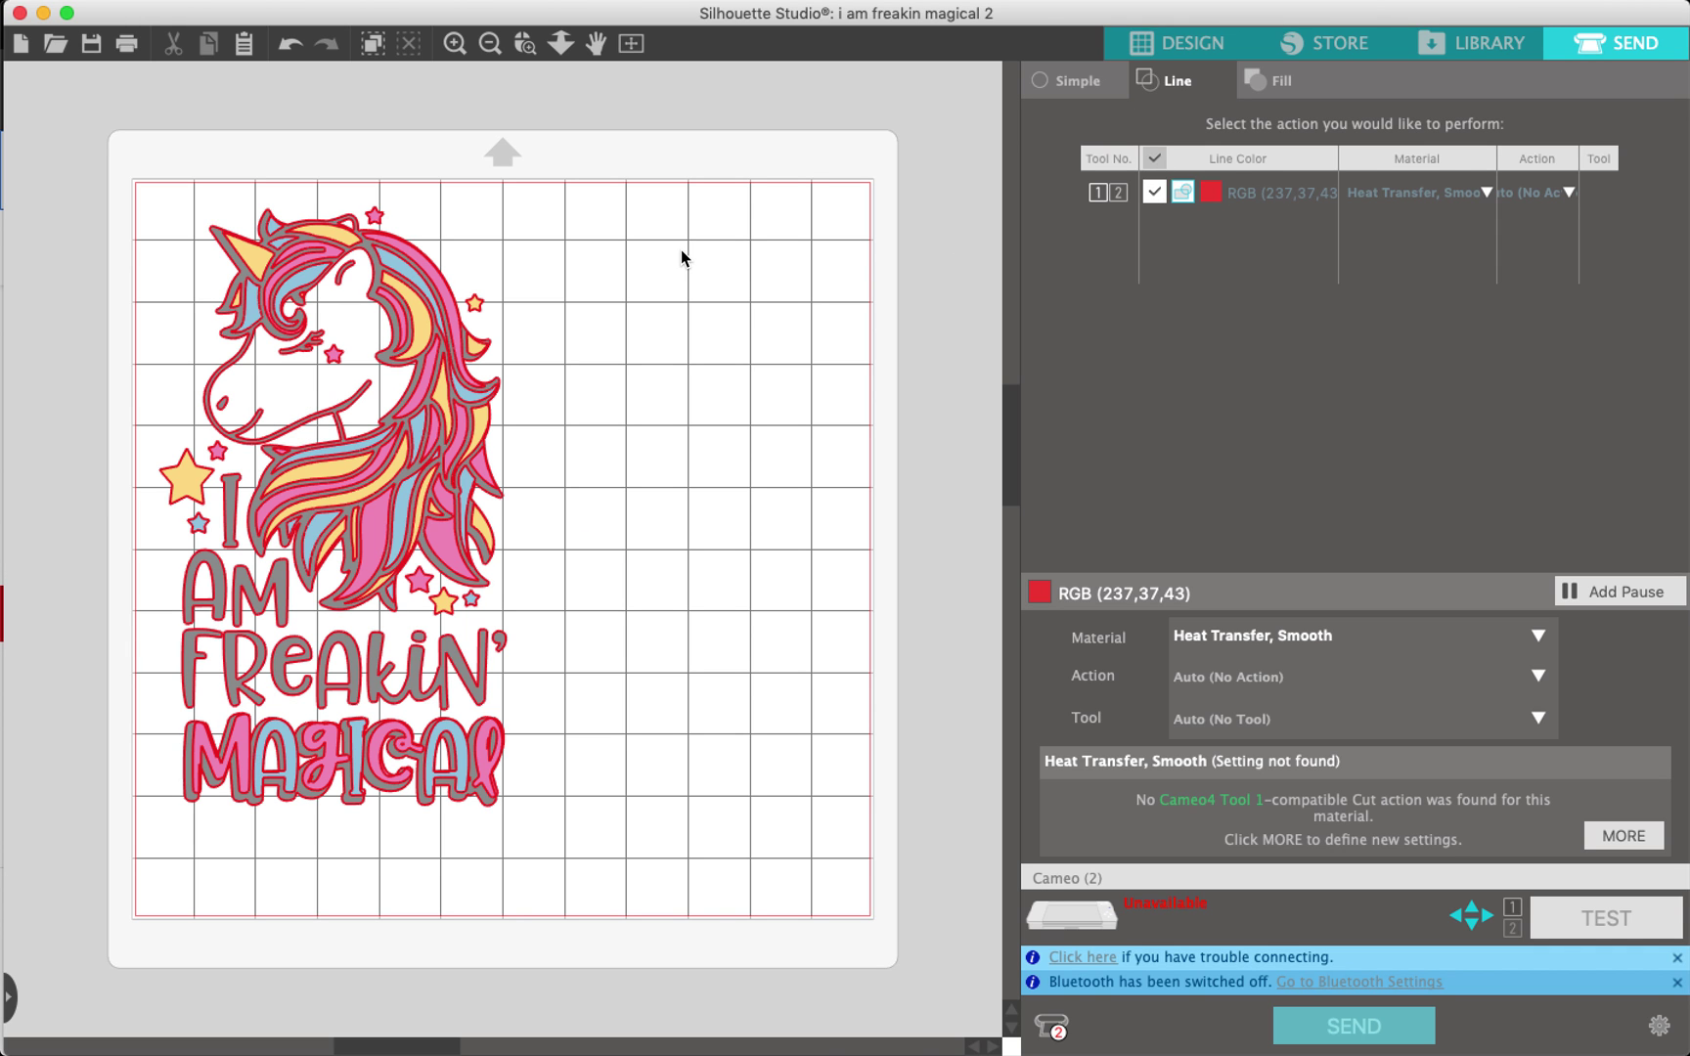
pyautogui.click(1074, 83)
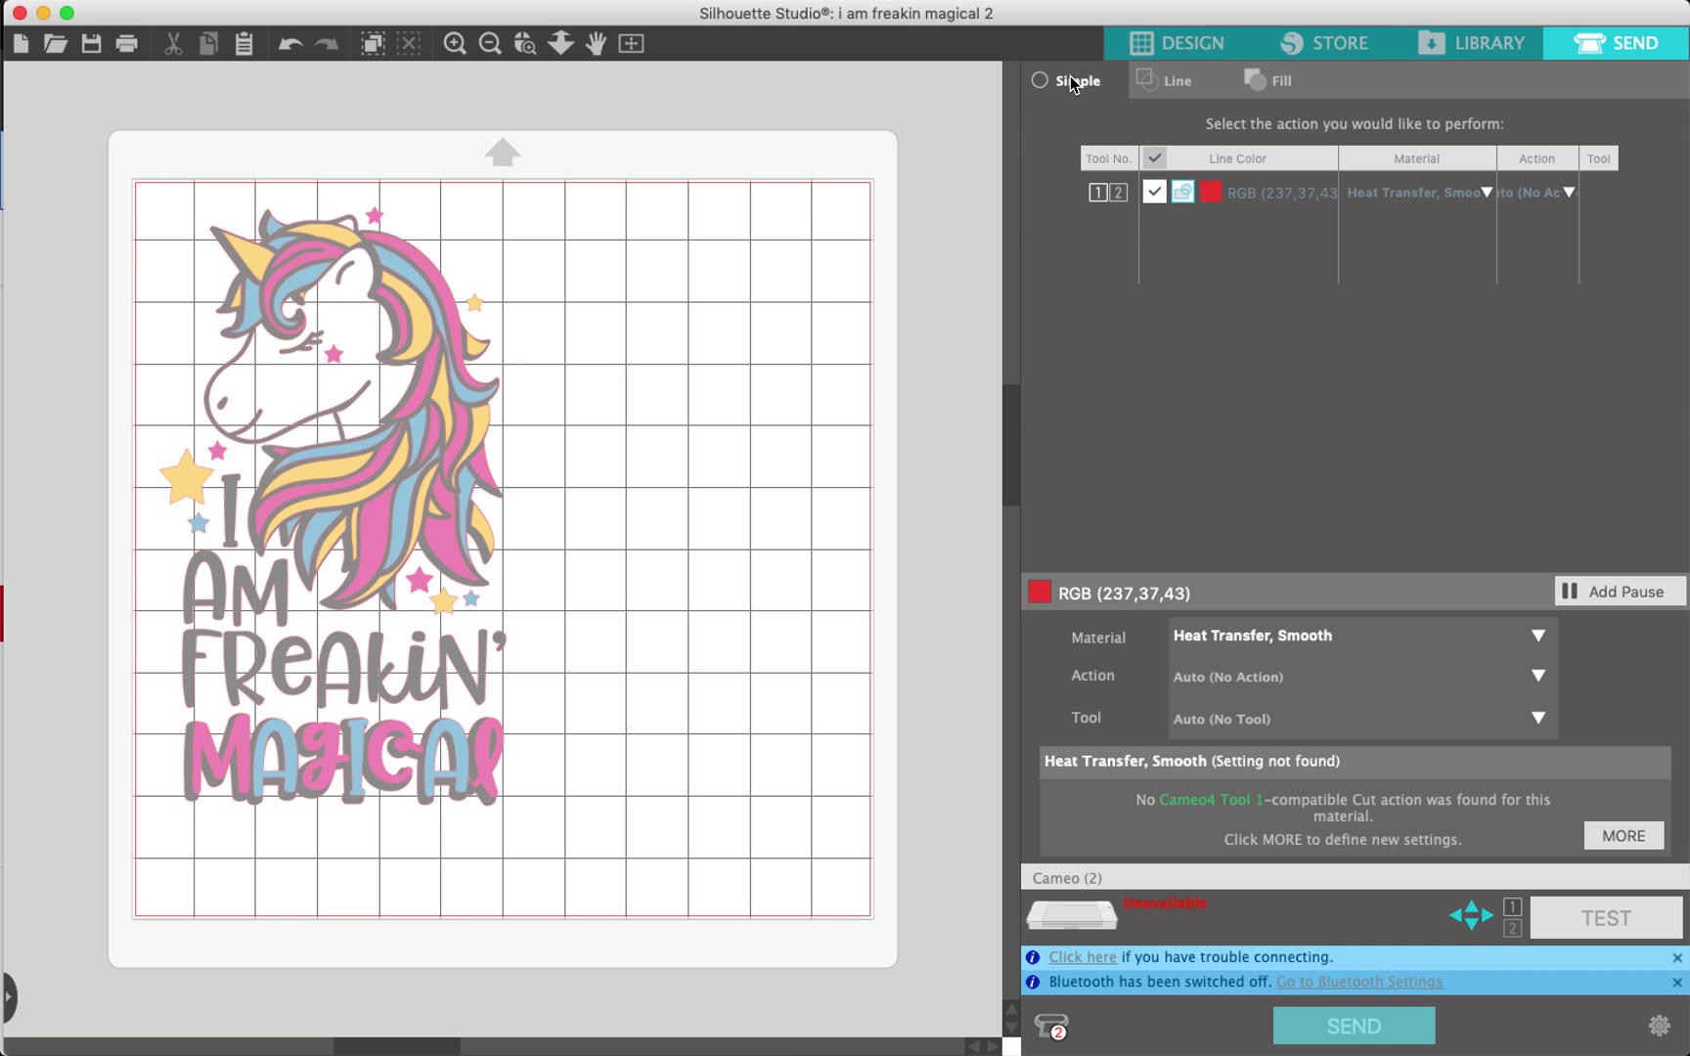
pyautogui.click(1203, 52)
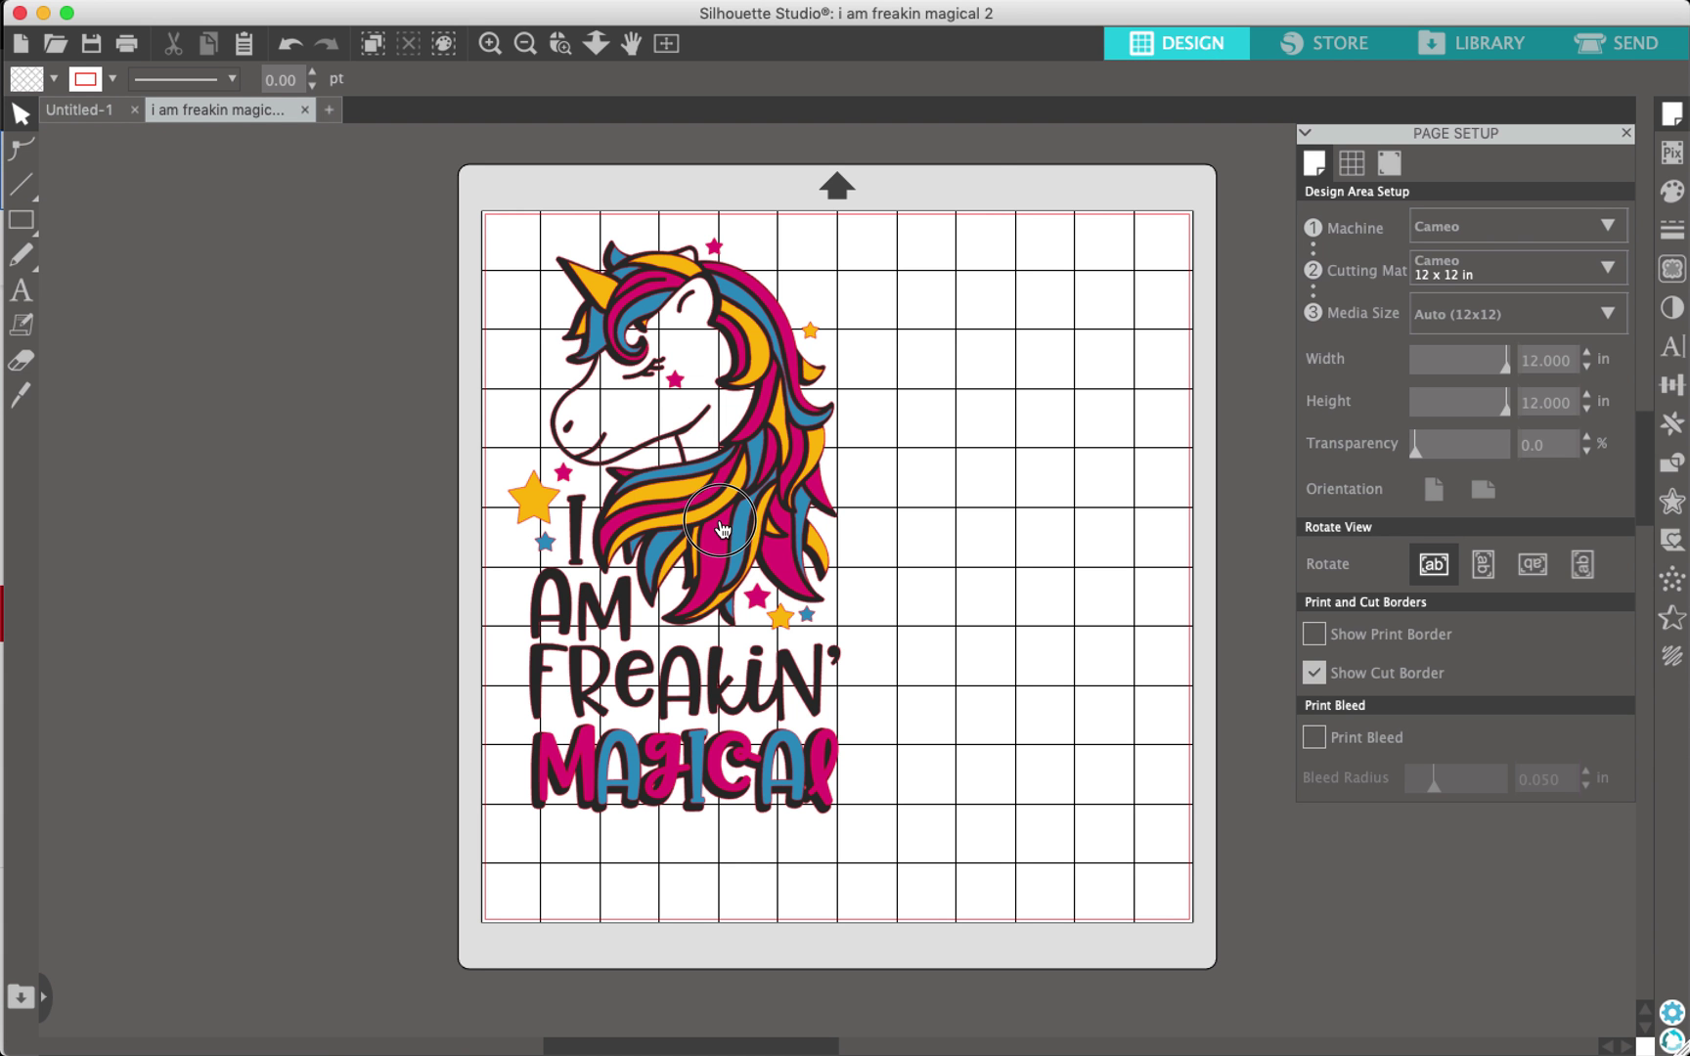
# Move the pink, yellow and blue layers off the unicorn and beside the mat
pyautogui.moveTo(724, 529); pyautogui.dragTo(63, 837)
pyautogui.click(293, 743)
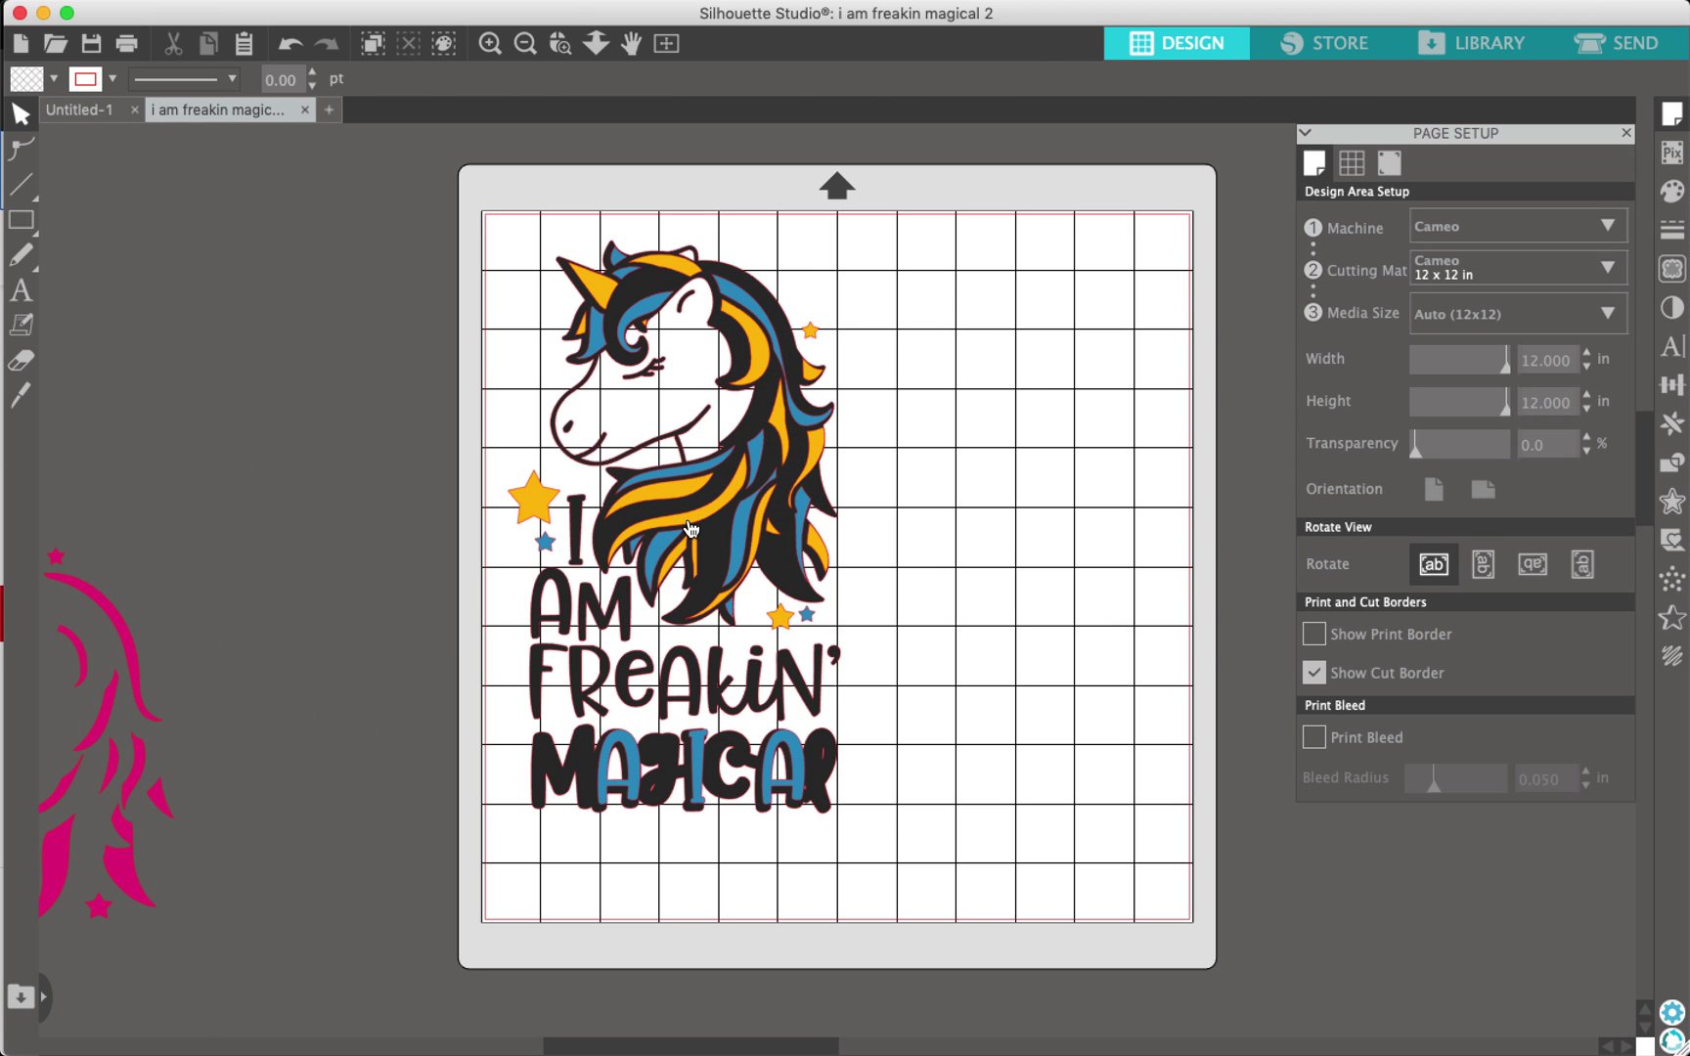
pyautogui.moveTo(700, 537); pyautogui.dragTo(1151, 559)
pyautogui.moveTo(758, 518); pyautogui.dragTo(1350, 1037)
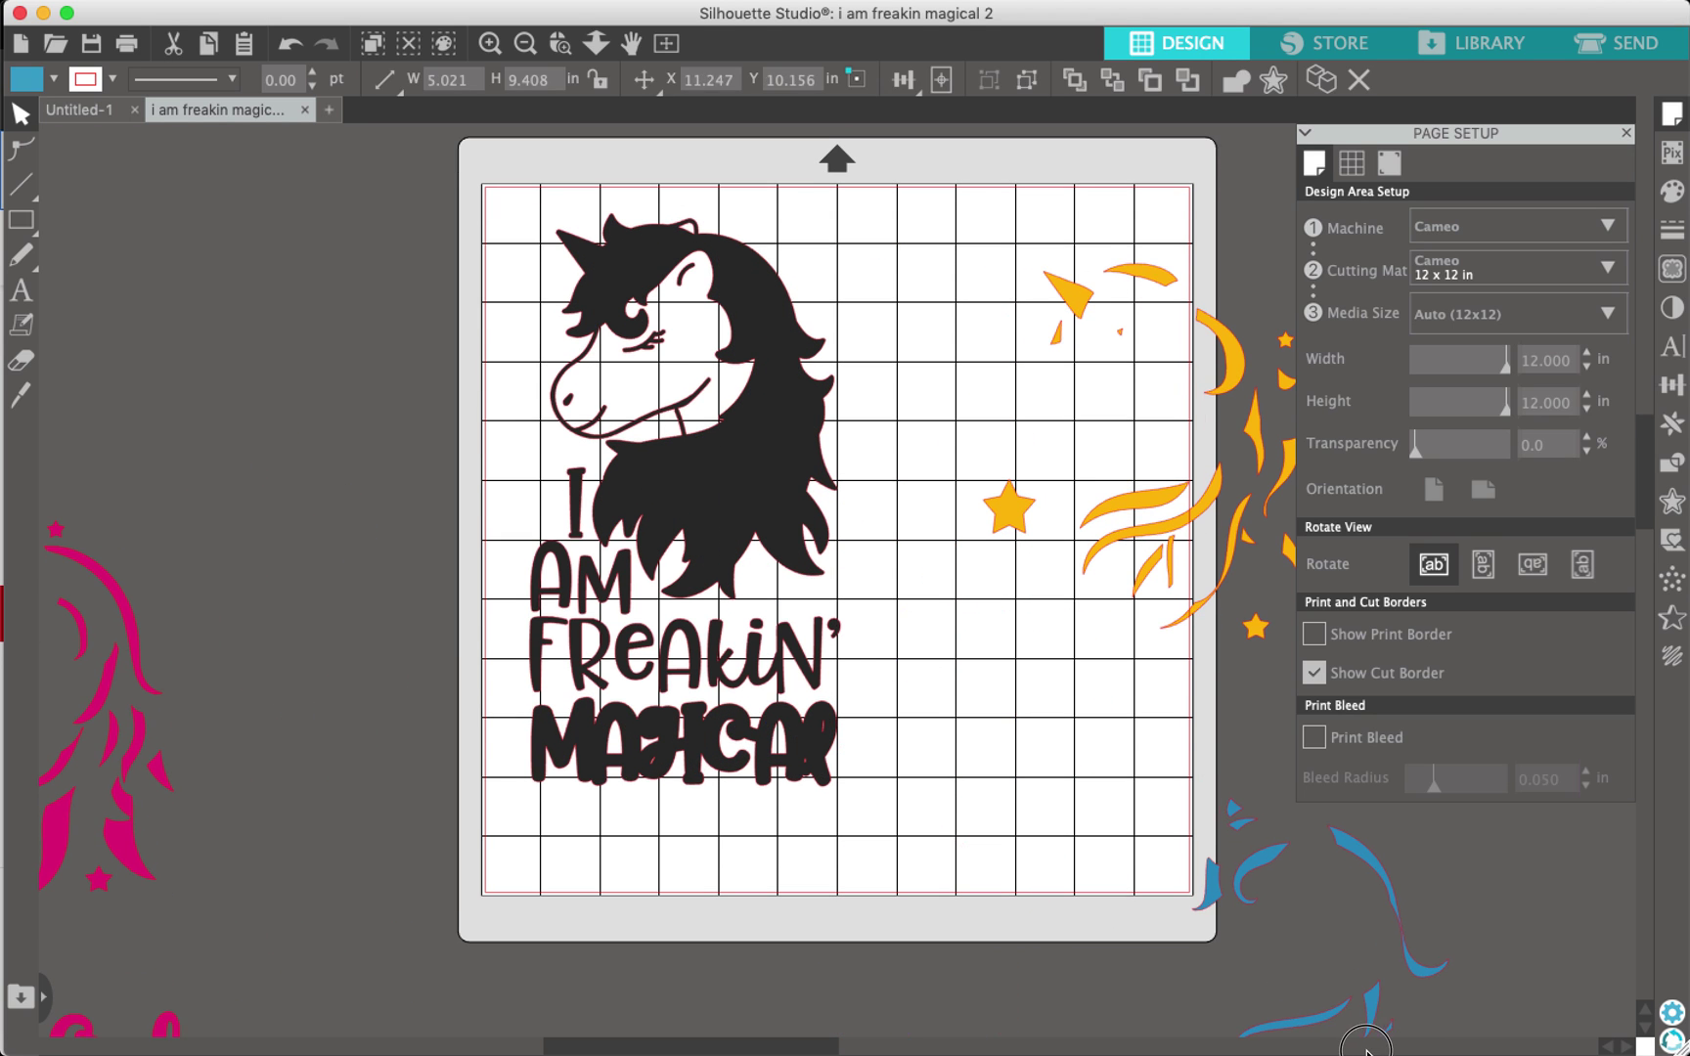
# Fill the unicorn-and-lettering layer solid black after briefly trying blue
pyautogui.scroll(1, 617, 584)
pyautogui.click(709, 536)
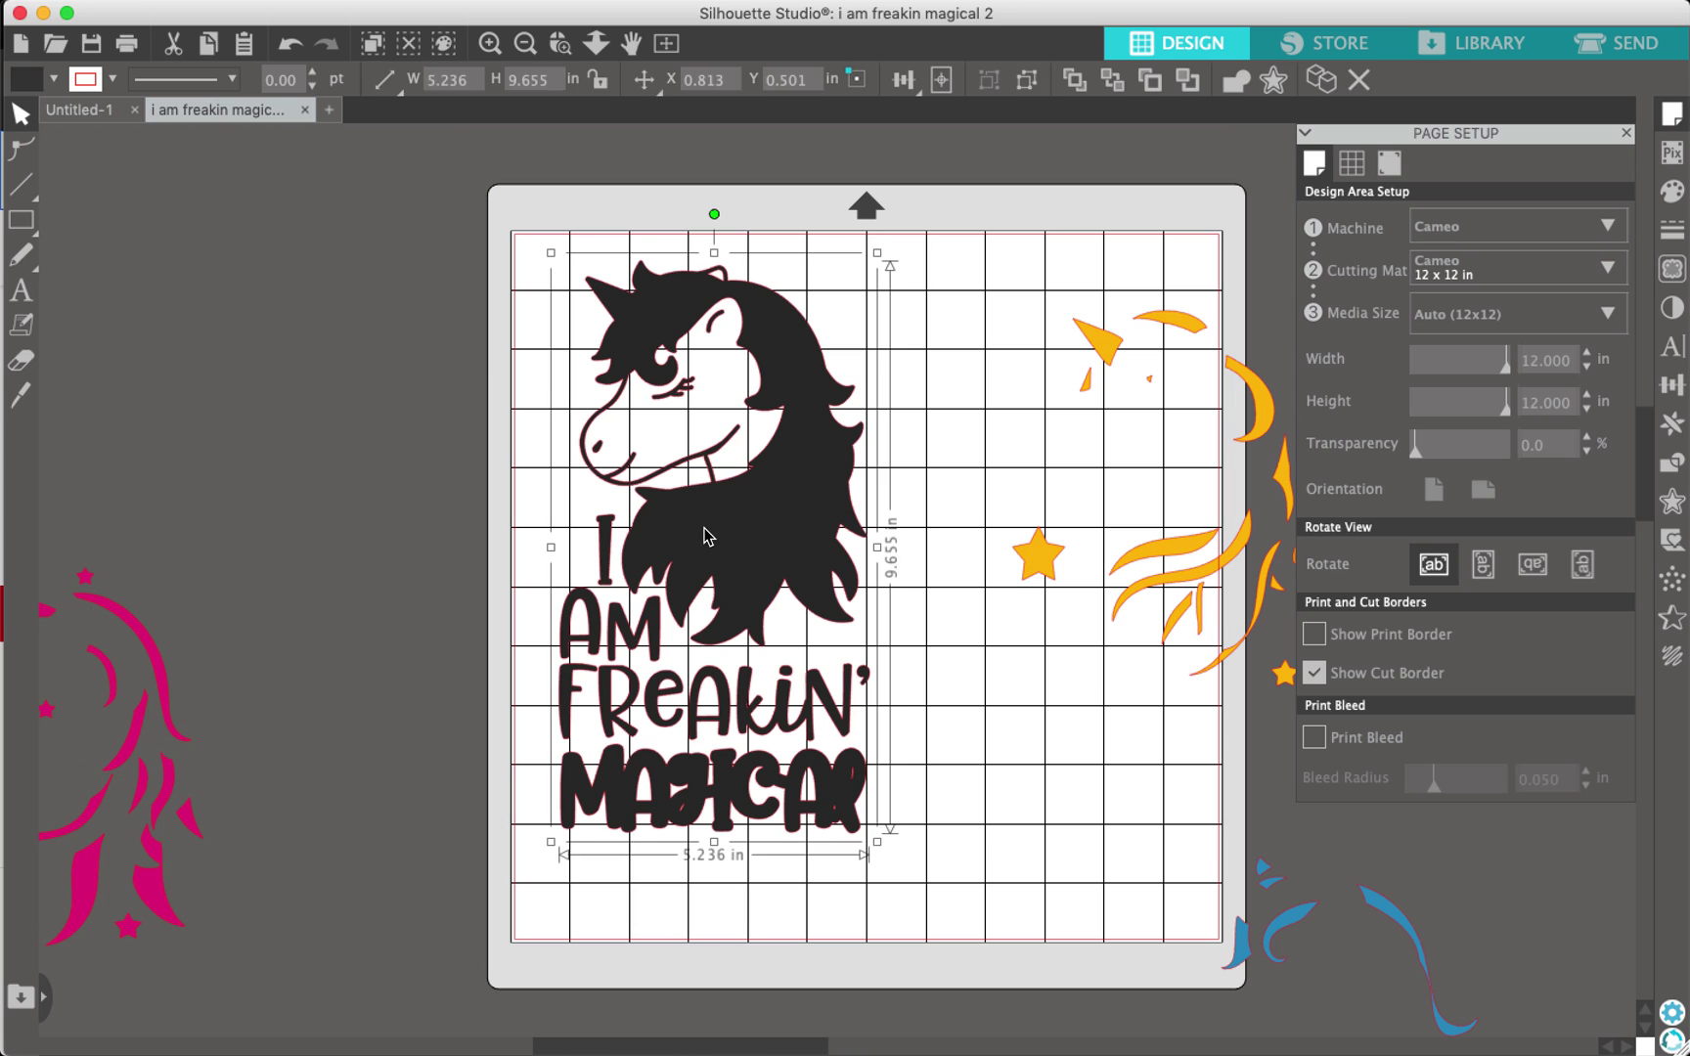
pyautogui.click(54, 79)
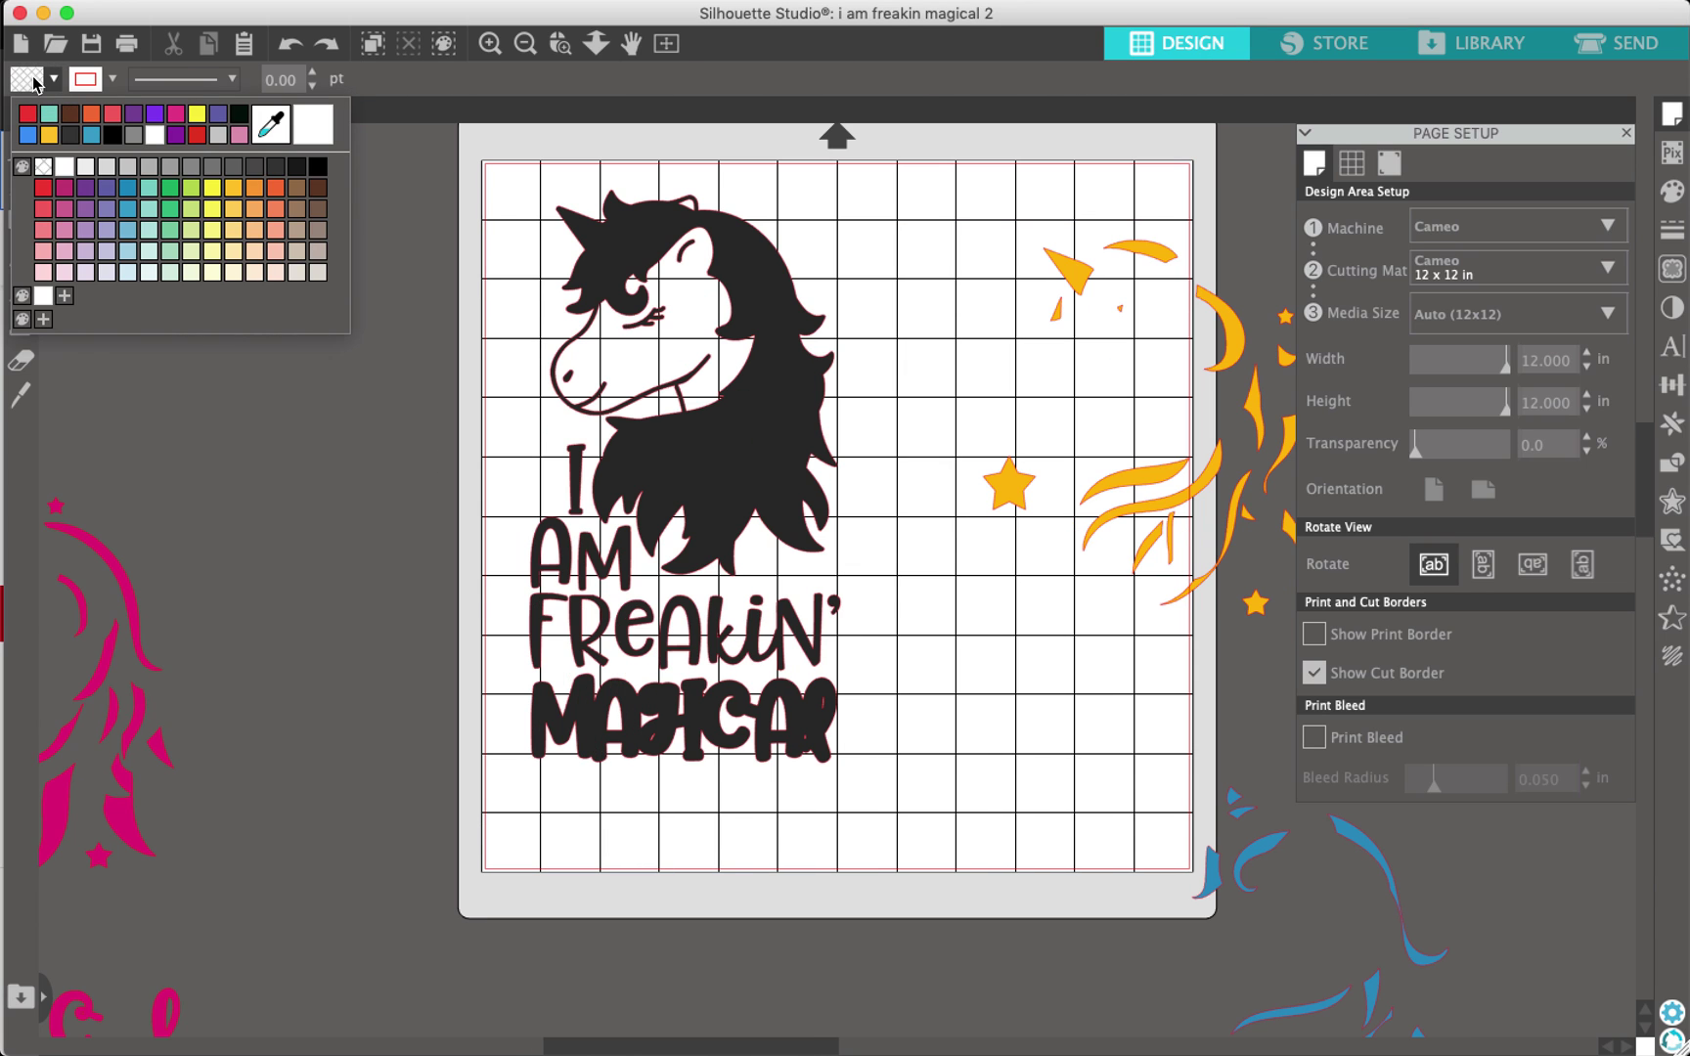
pyautogui.click(711, 477)
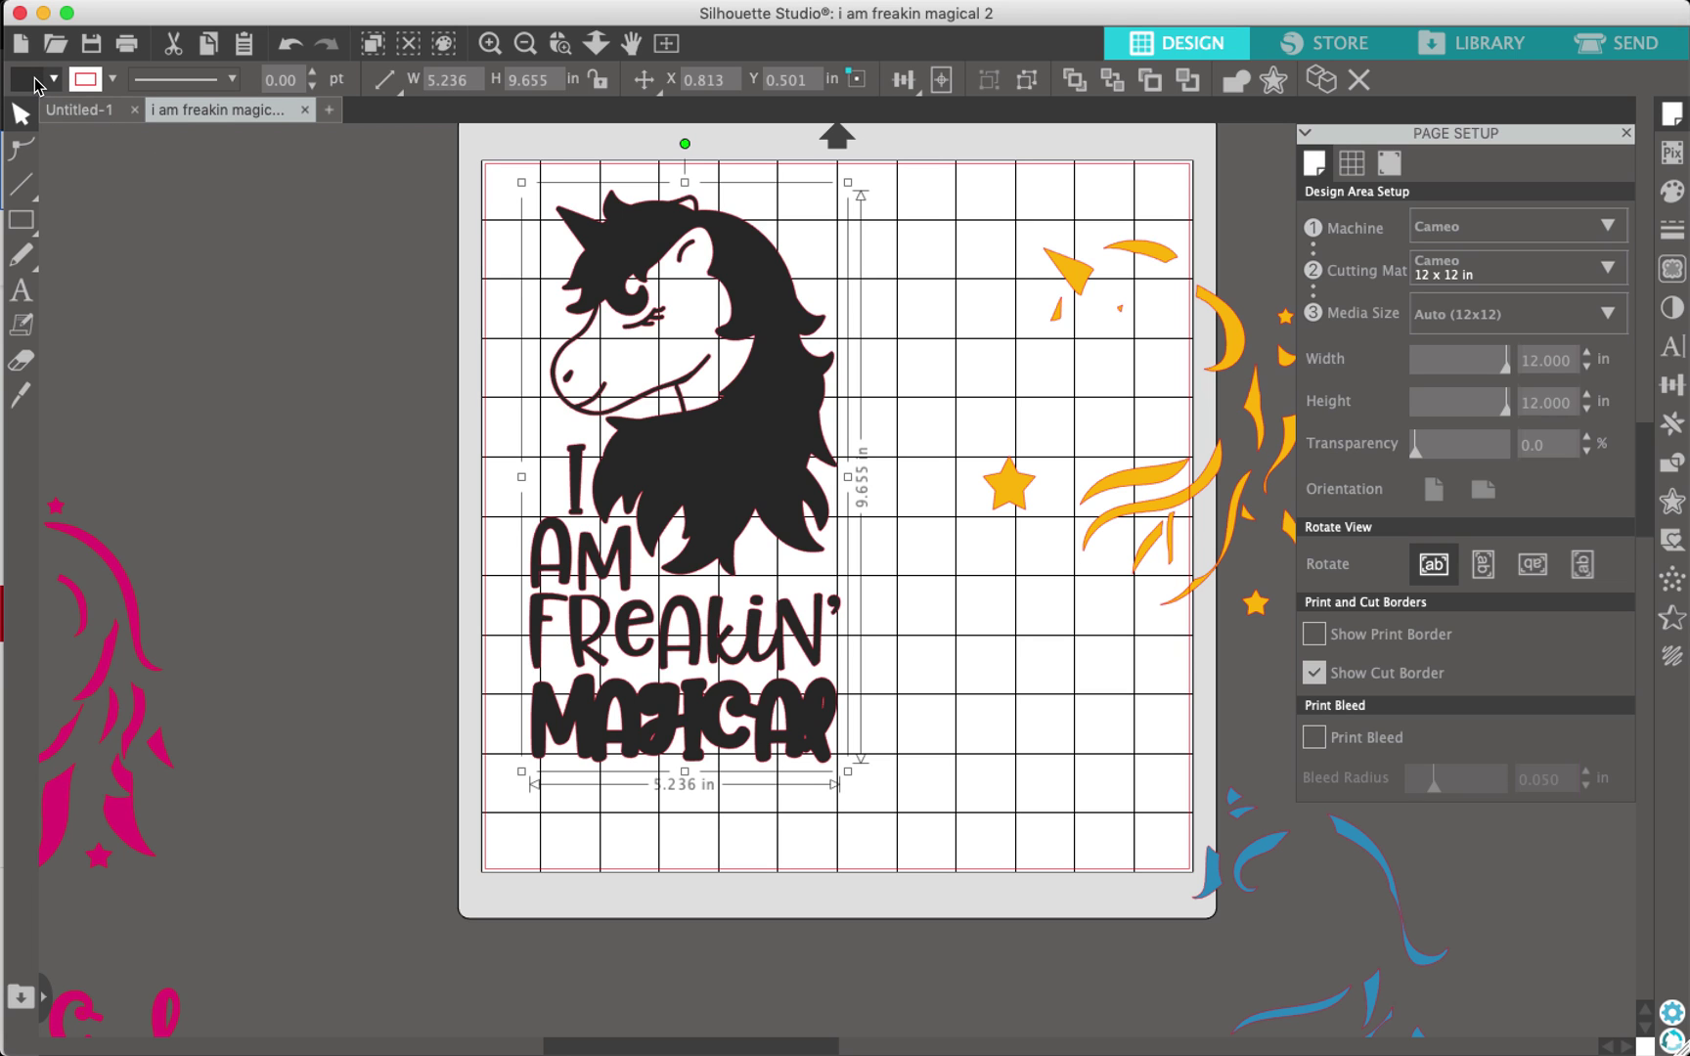
pyautogui.click(54, 79)
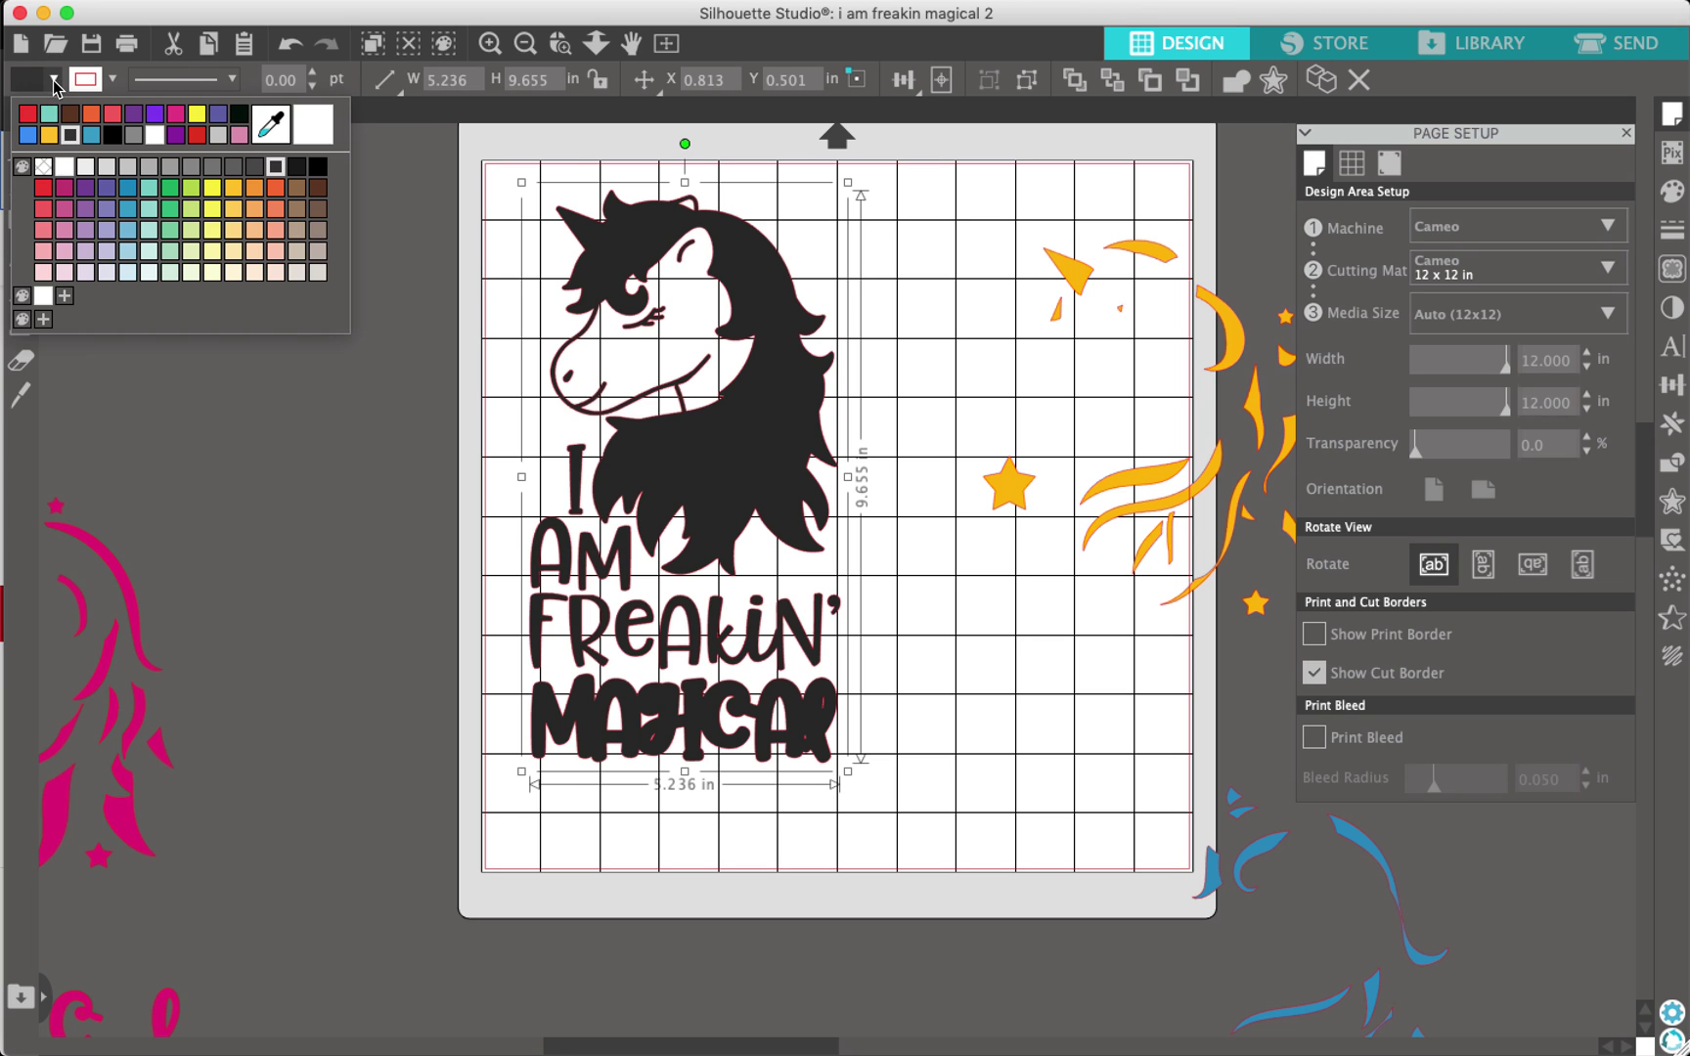
pyautogui.click(29, 137)
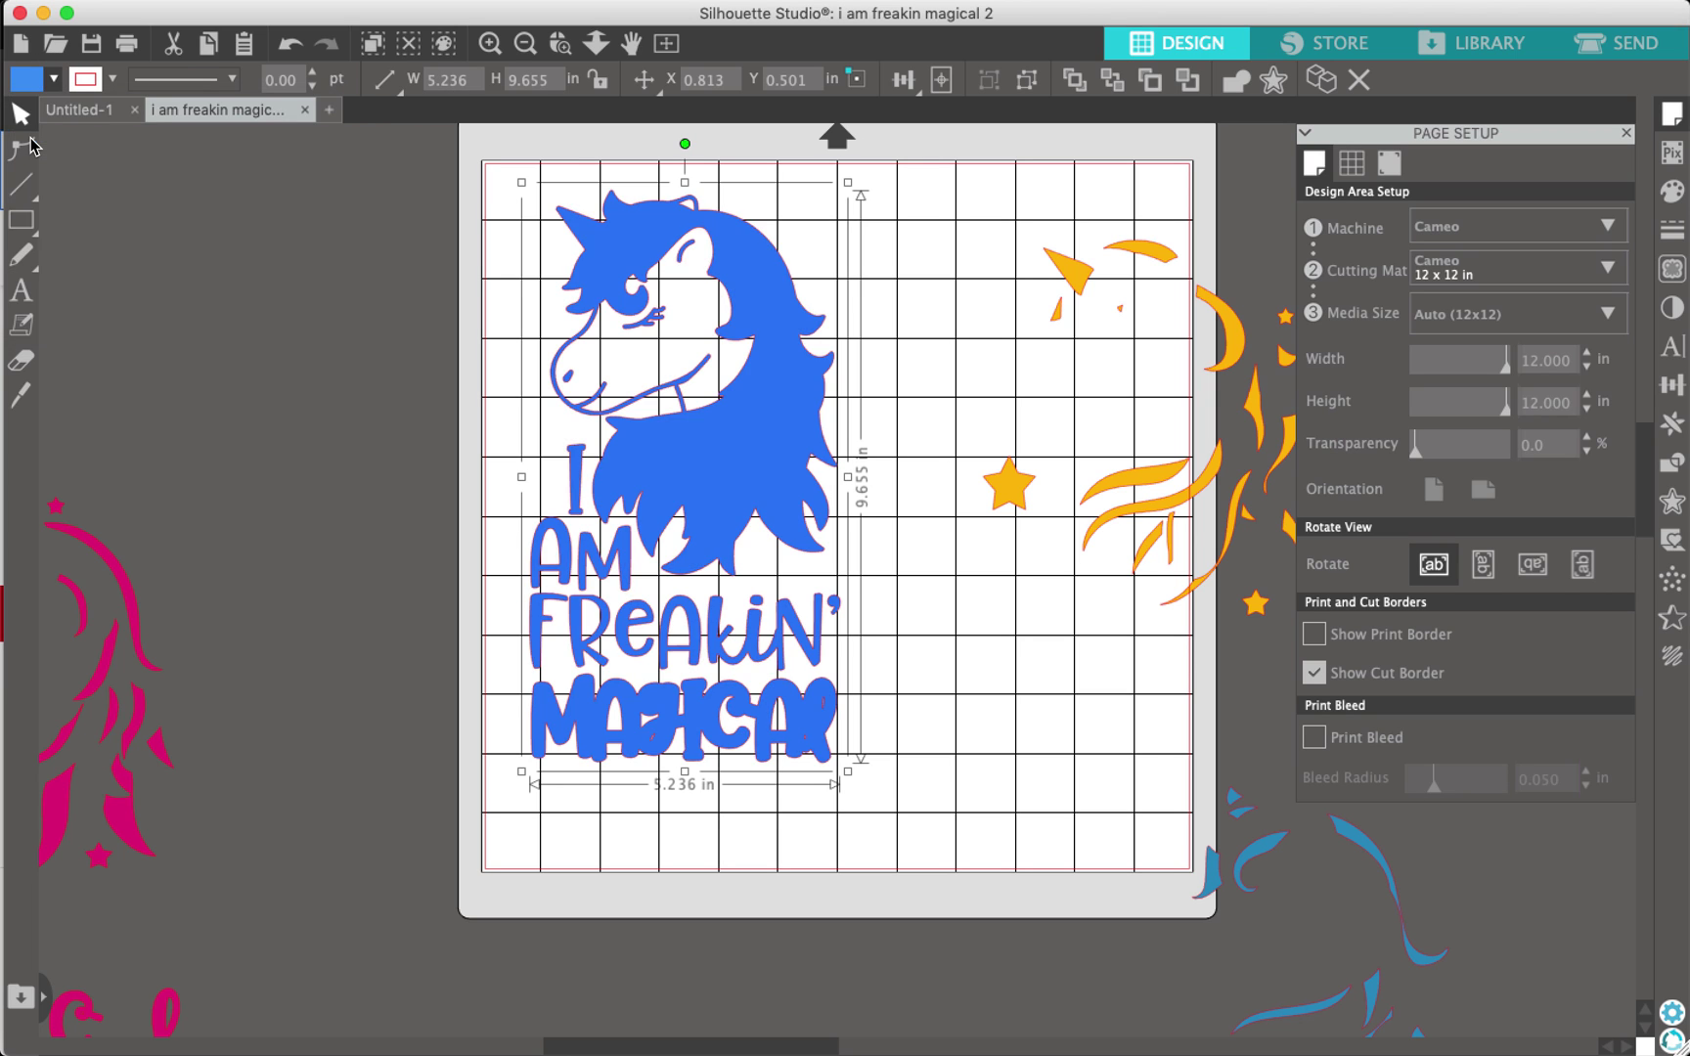
pyautogui.click(51, 84)
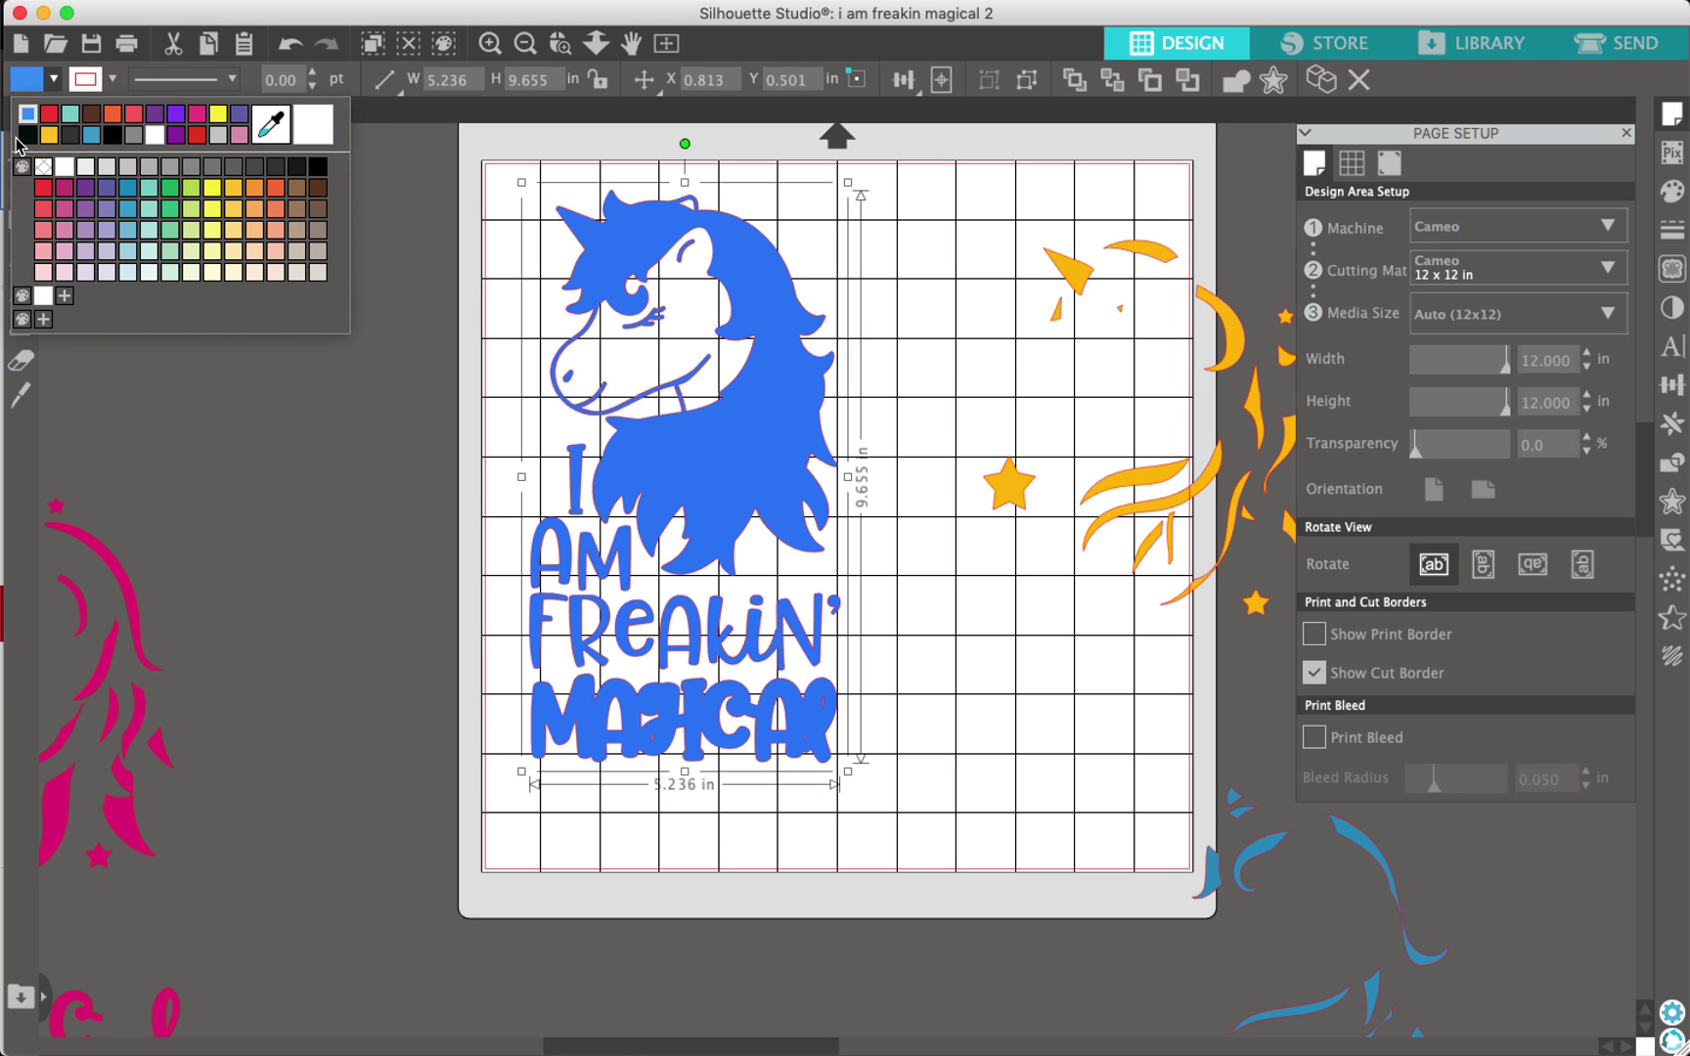
pyautogui.click(30, 139)
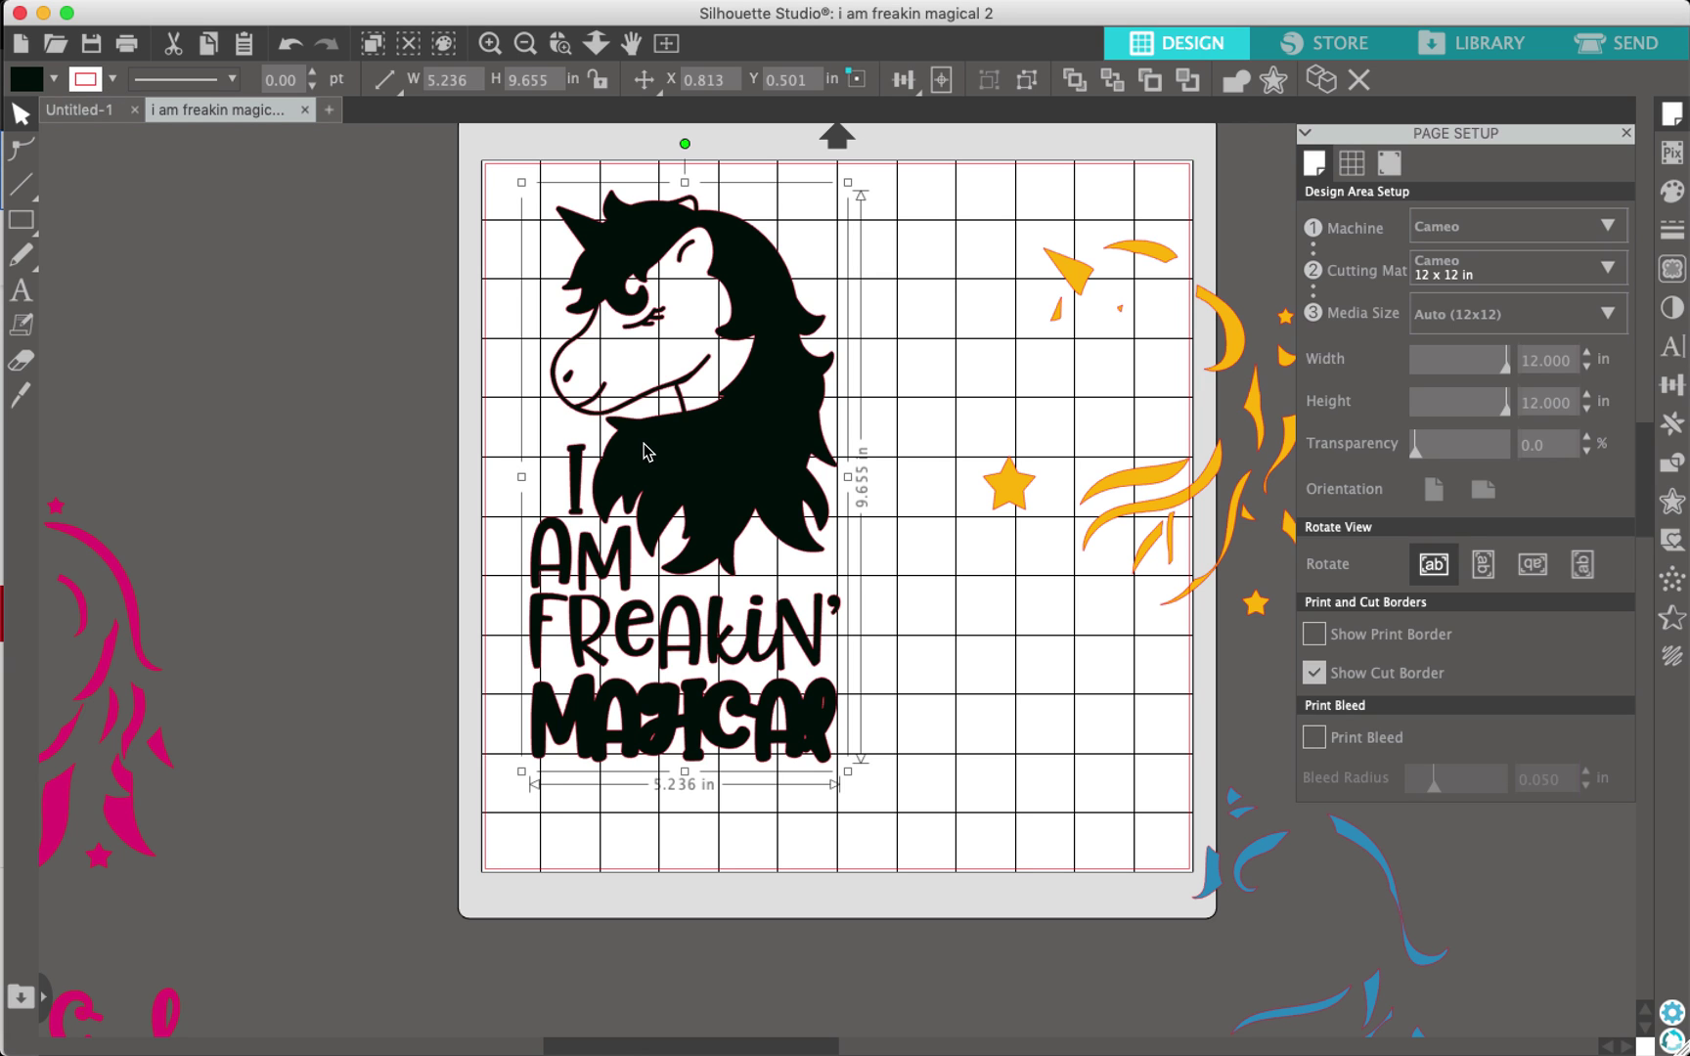
# Set the black layer aside and centre the yellow layer on the mat
pyautogui.moveTo(755, 502); pyautogui.dragTo(460, 529)
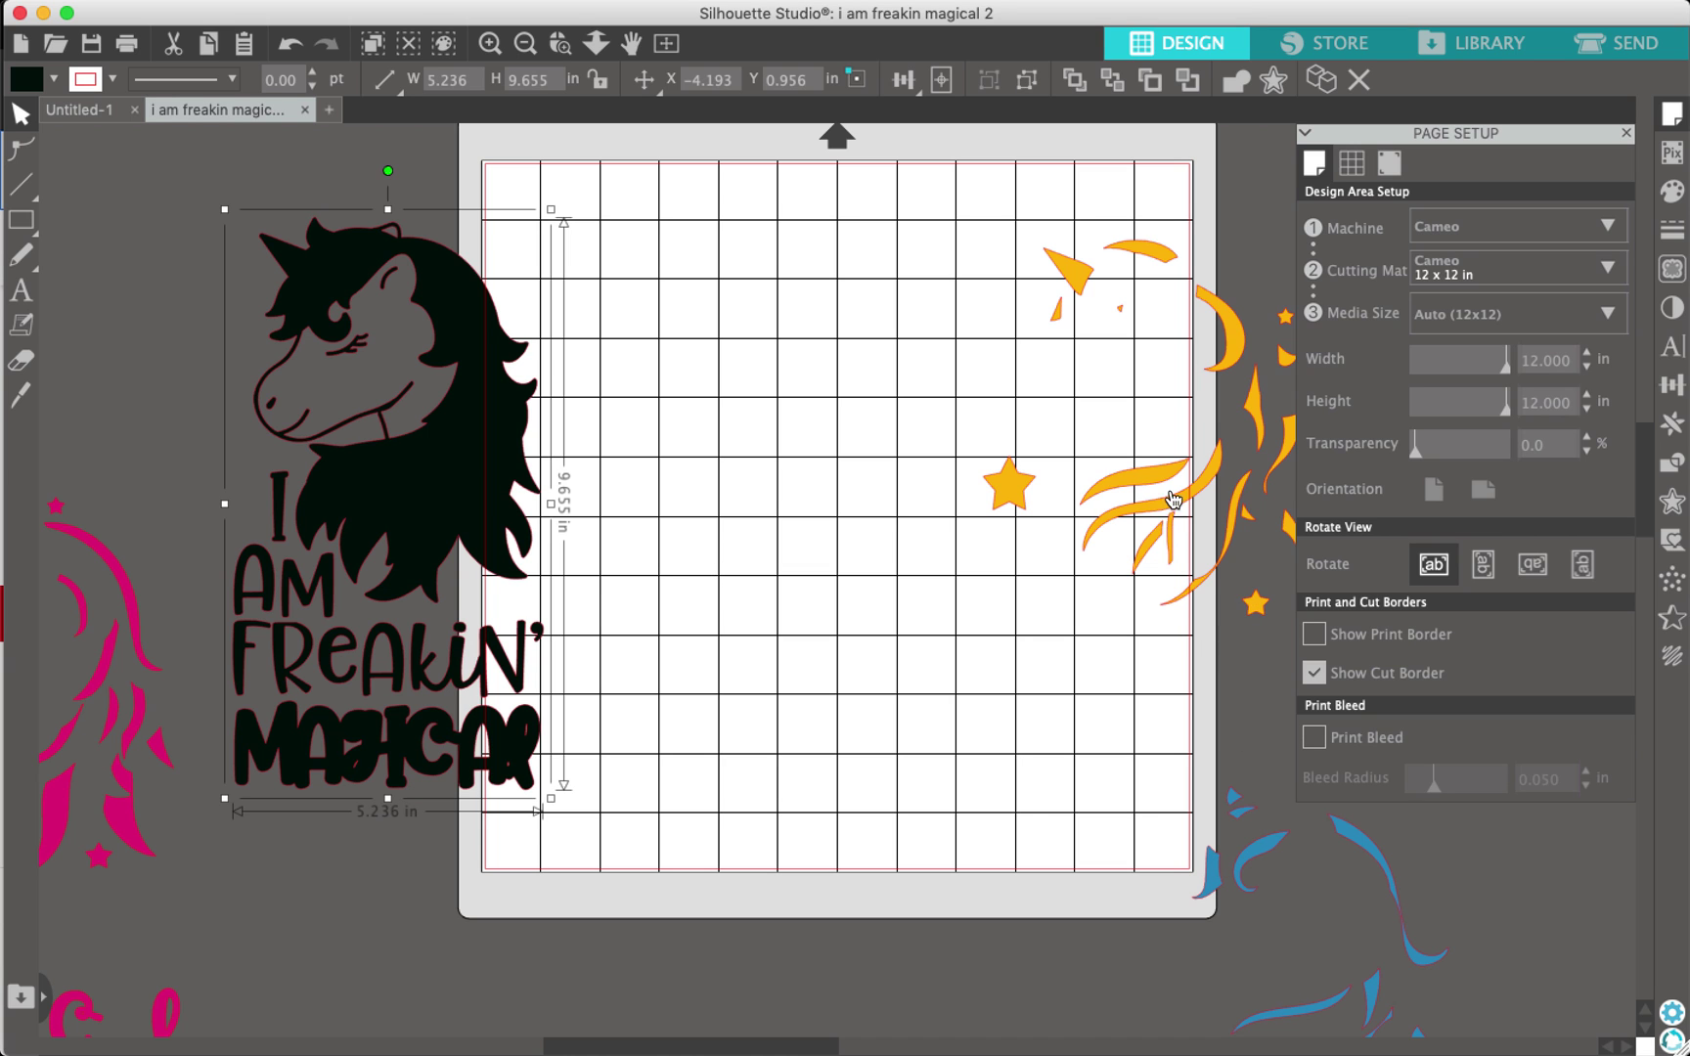
pyautogui.moveTo(1167, 475); pyautogui.dragTo(787, 462)
pyautogui.click(675, 453)
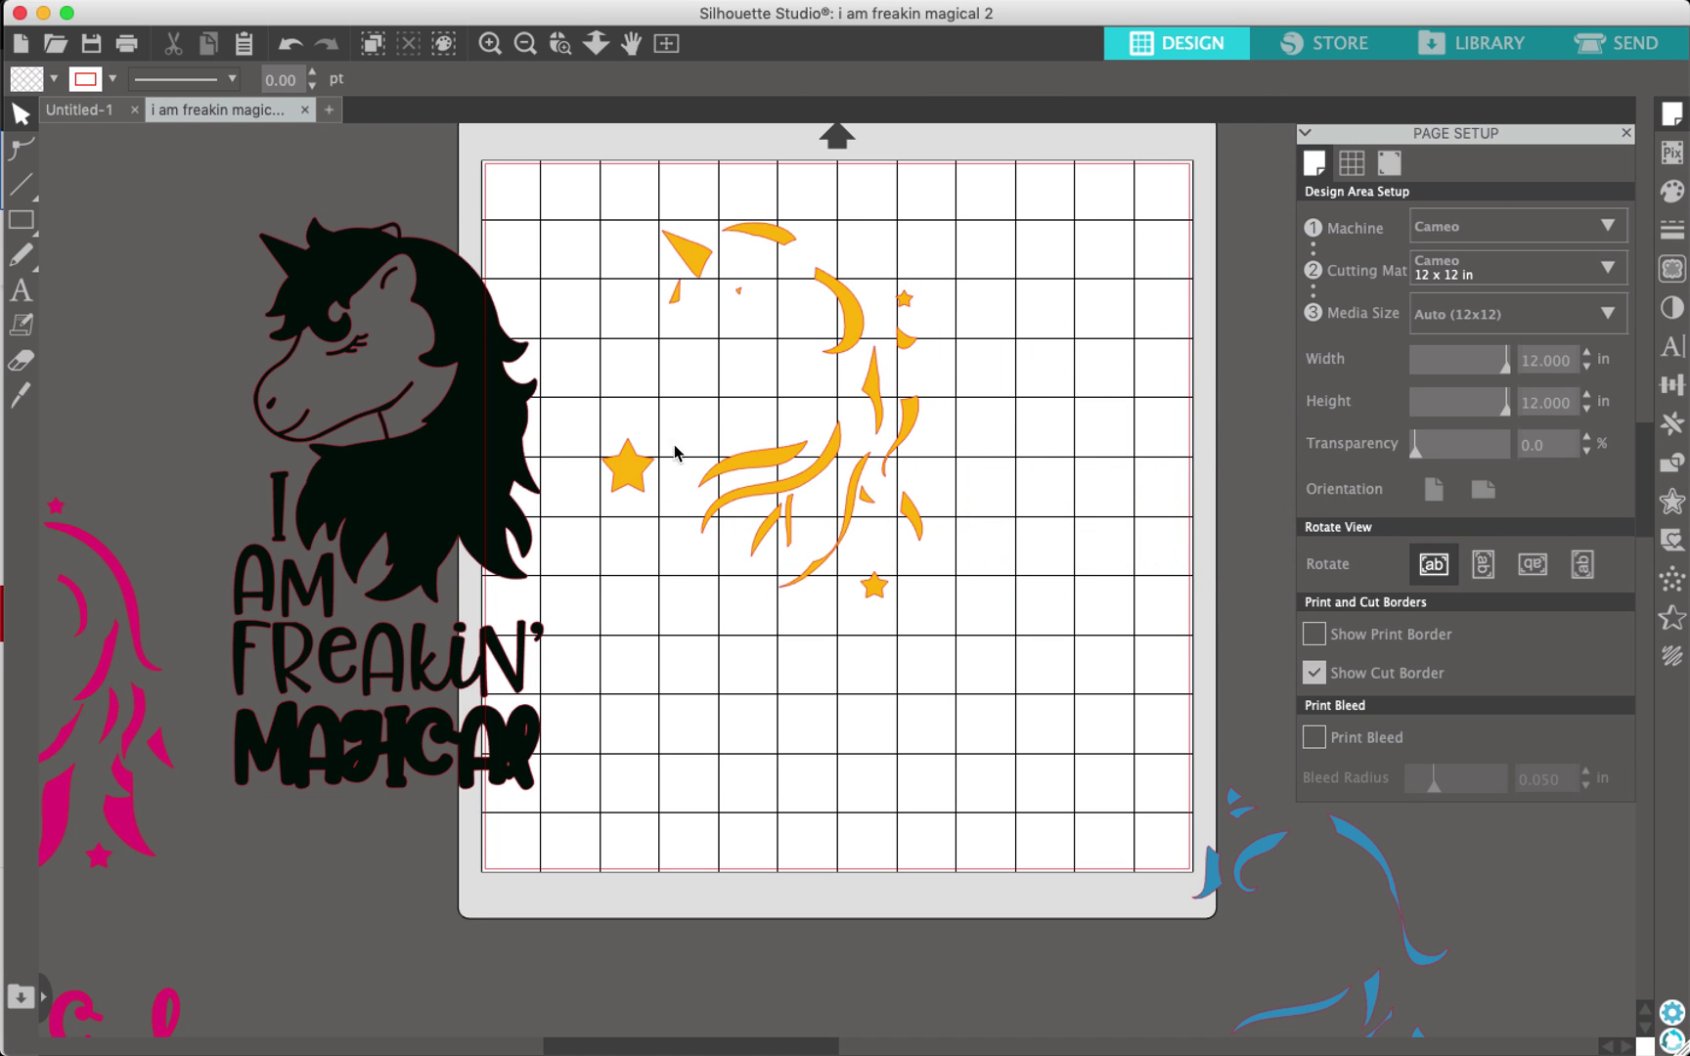
# Select the orange mane and try grey, red, pale pink and teal outline colours
pyautogui.click(740, 452)
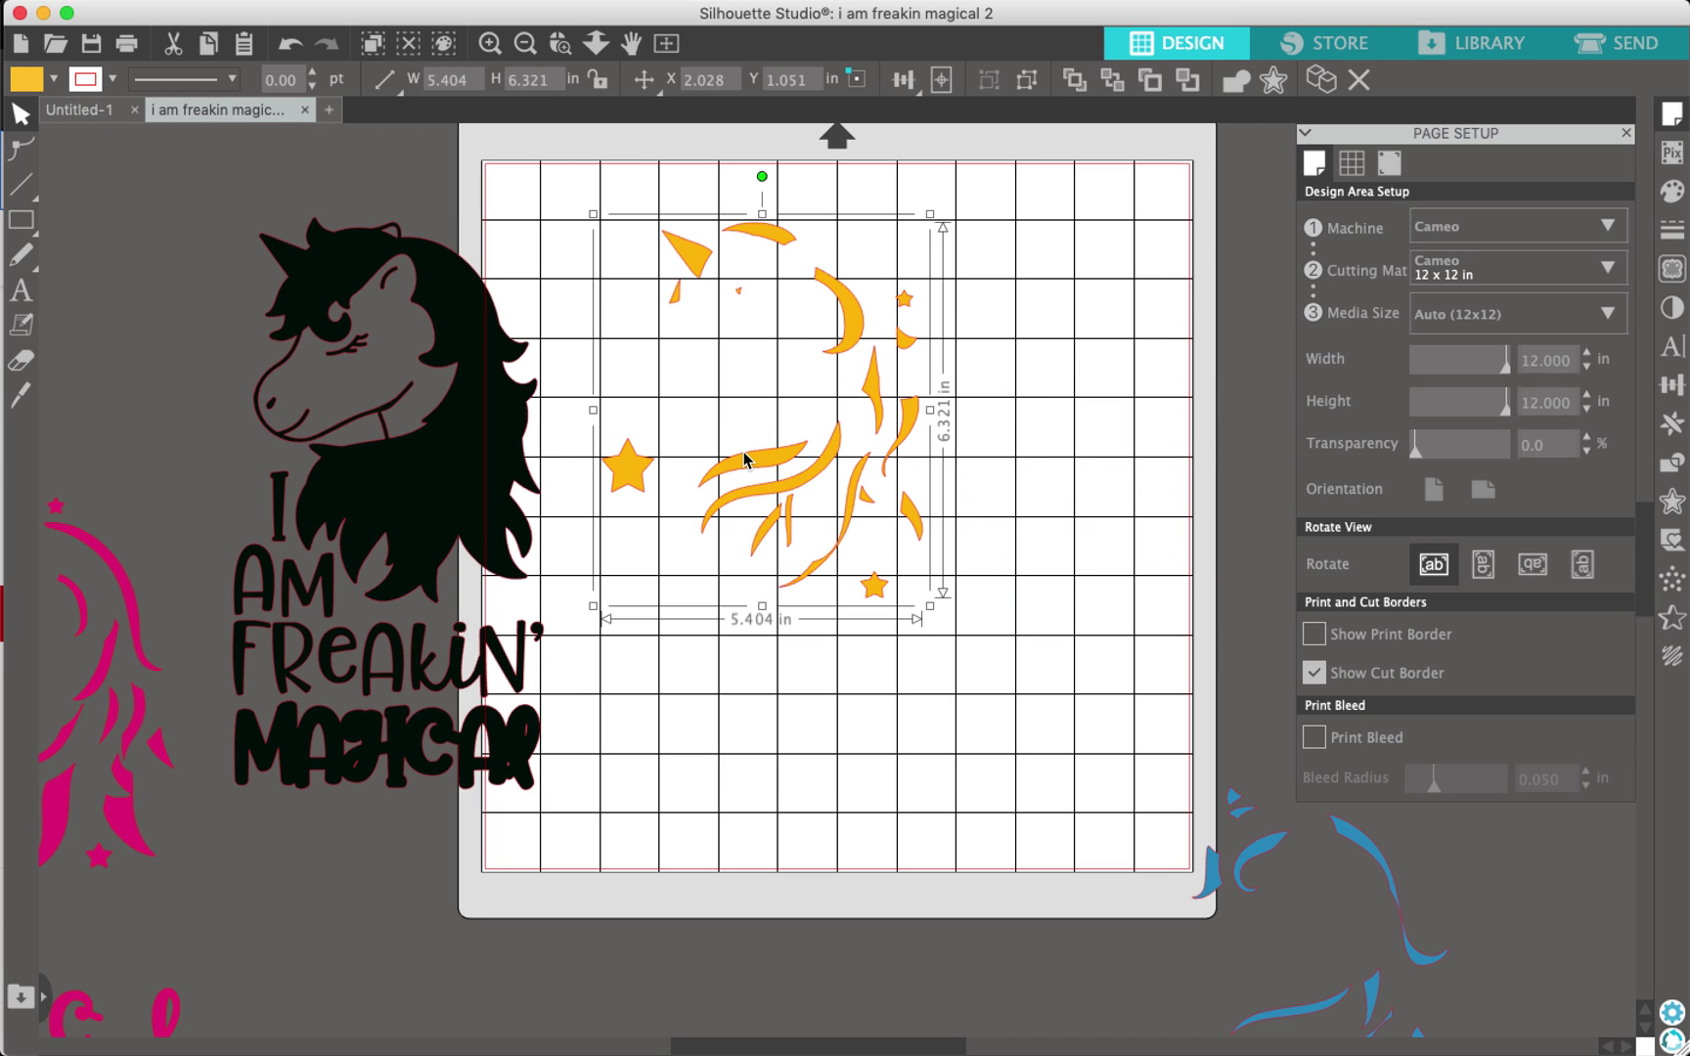
pyautogui.scroll(2, 744, 459)
pyautogui.scroll(1, 743, 460)
pyautogui.scroll(1, 744, 459)
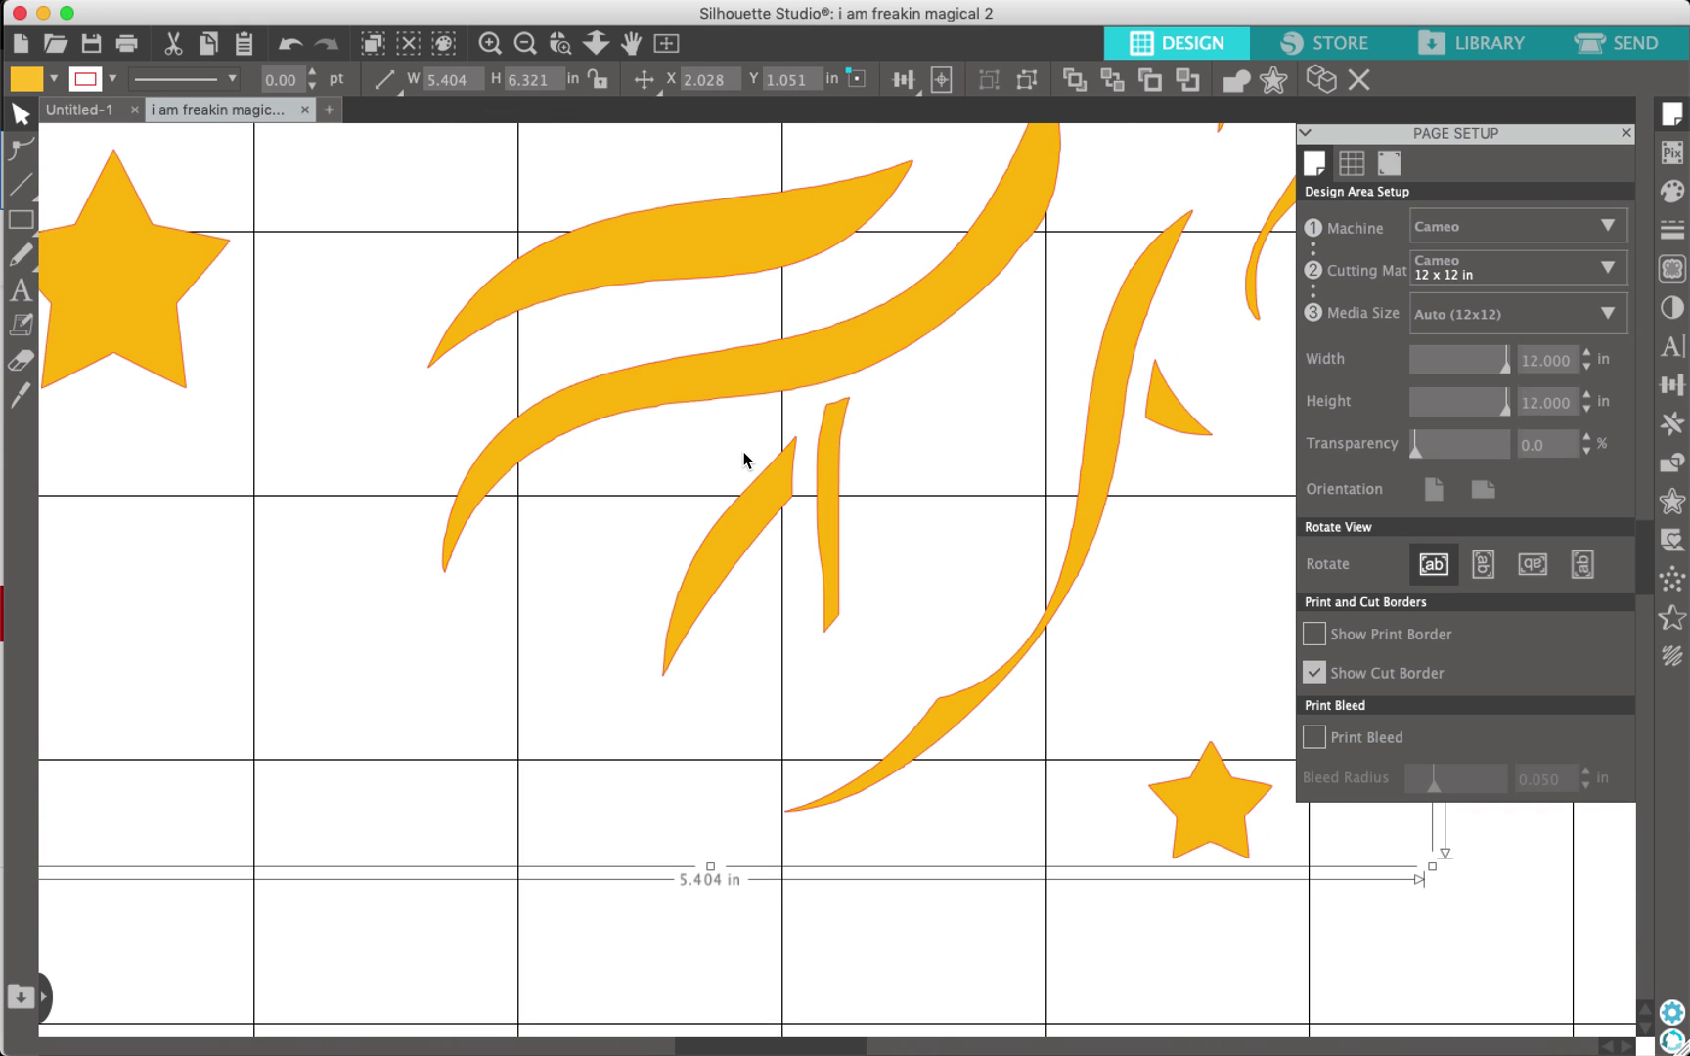
pyautogui.scroll(2, 743, 460)
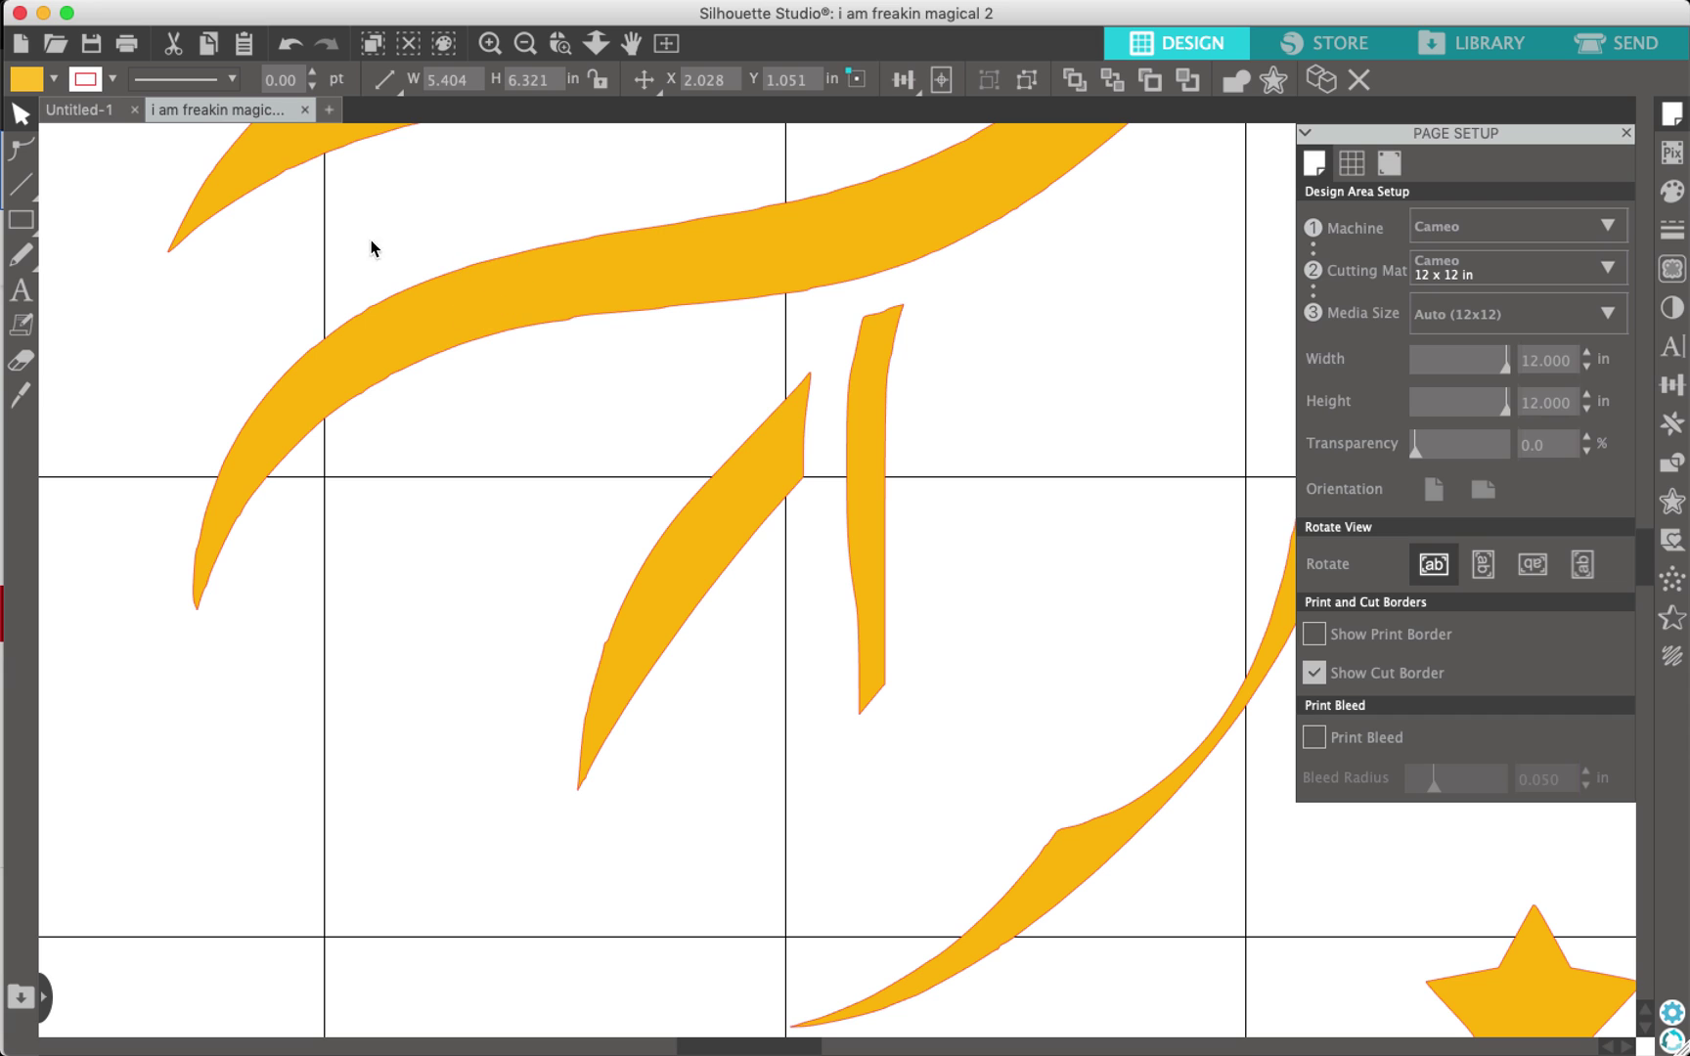
pyautogui.click(113, 78)
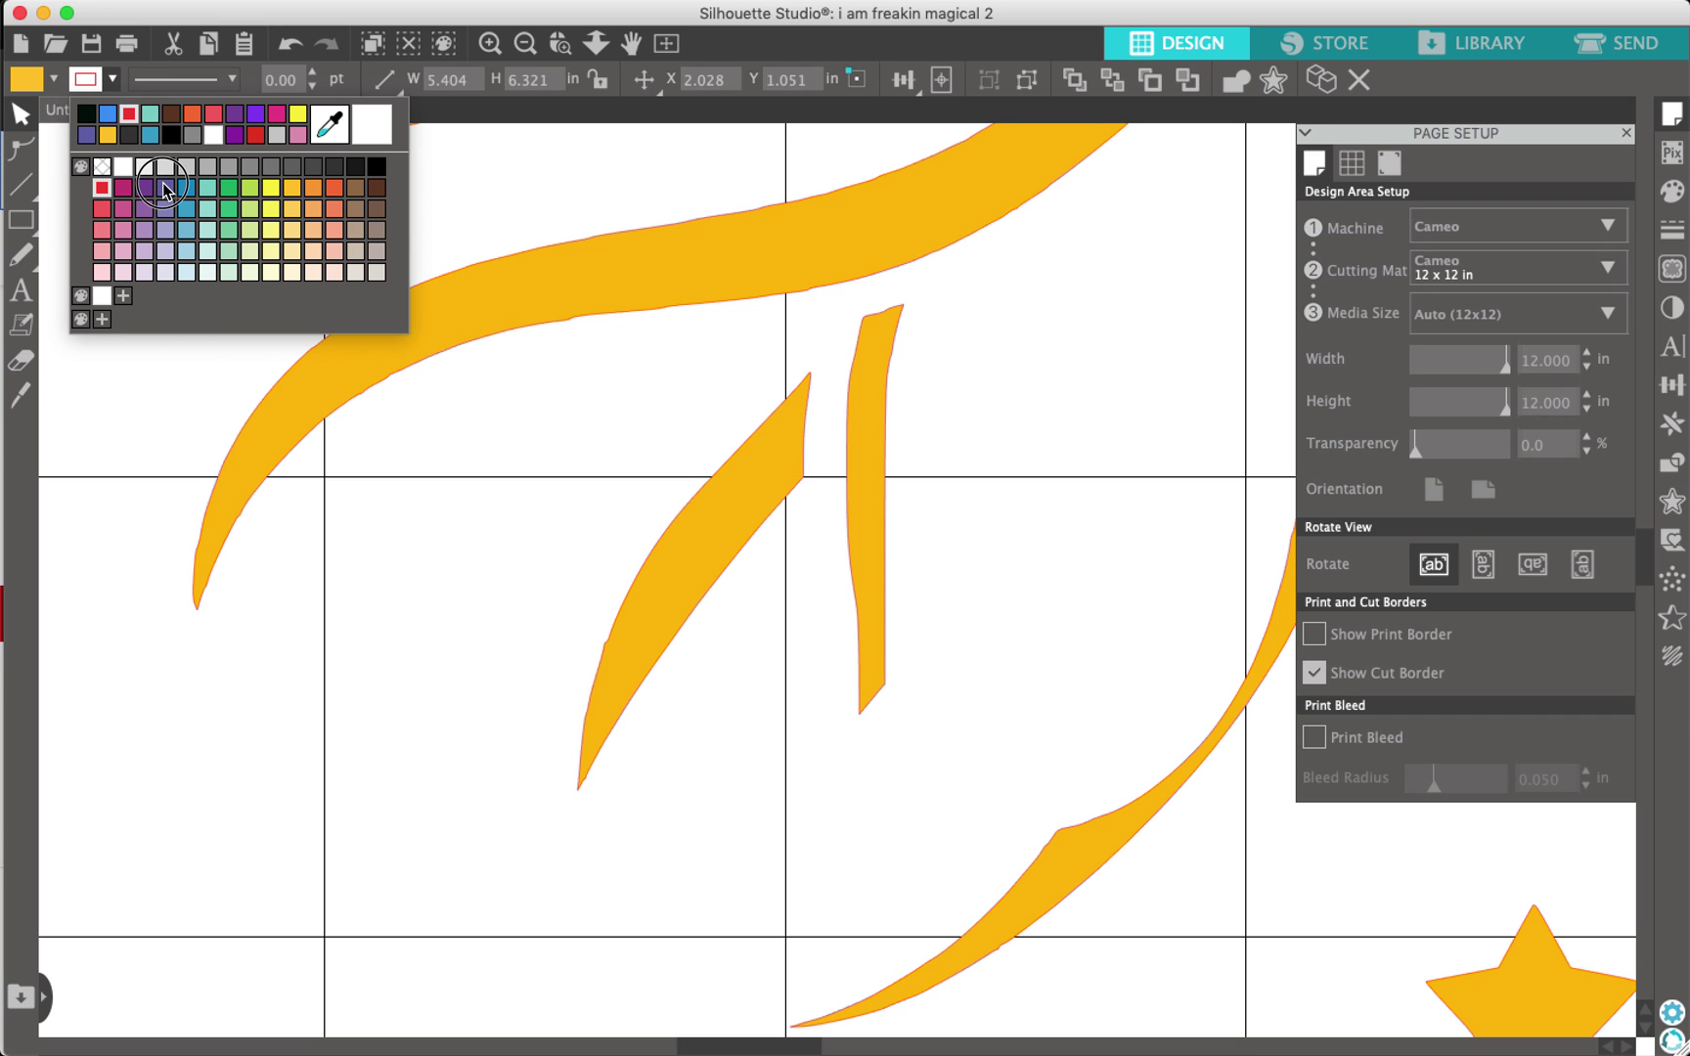
pyautogui.click(166, 189)
pyautogui.click(113, 78)
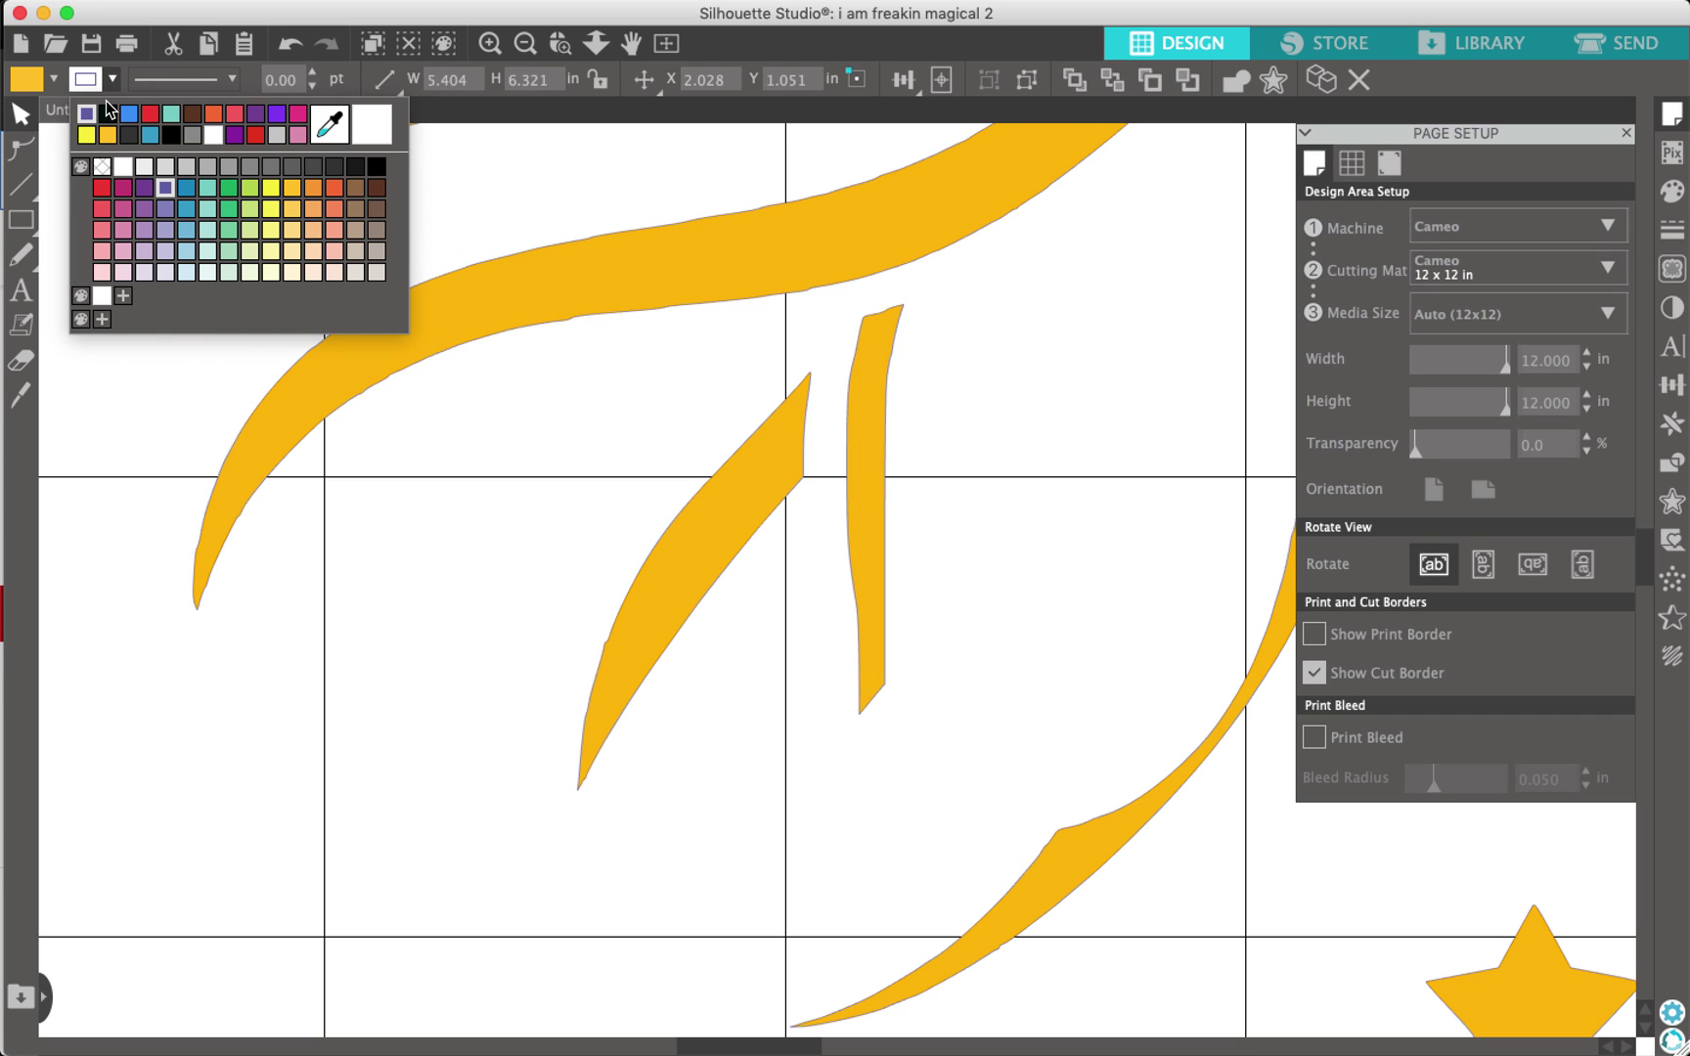
pyautogui.click(102, 189)
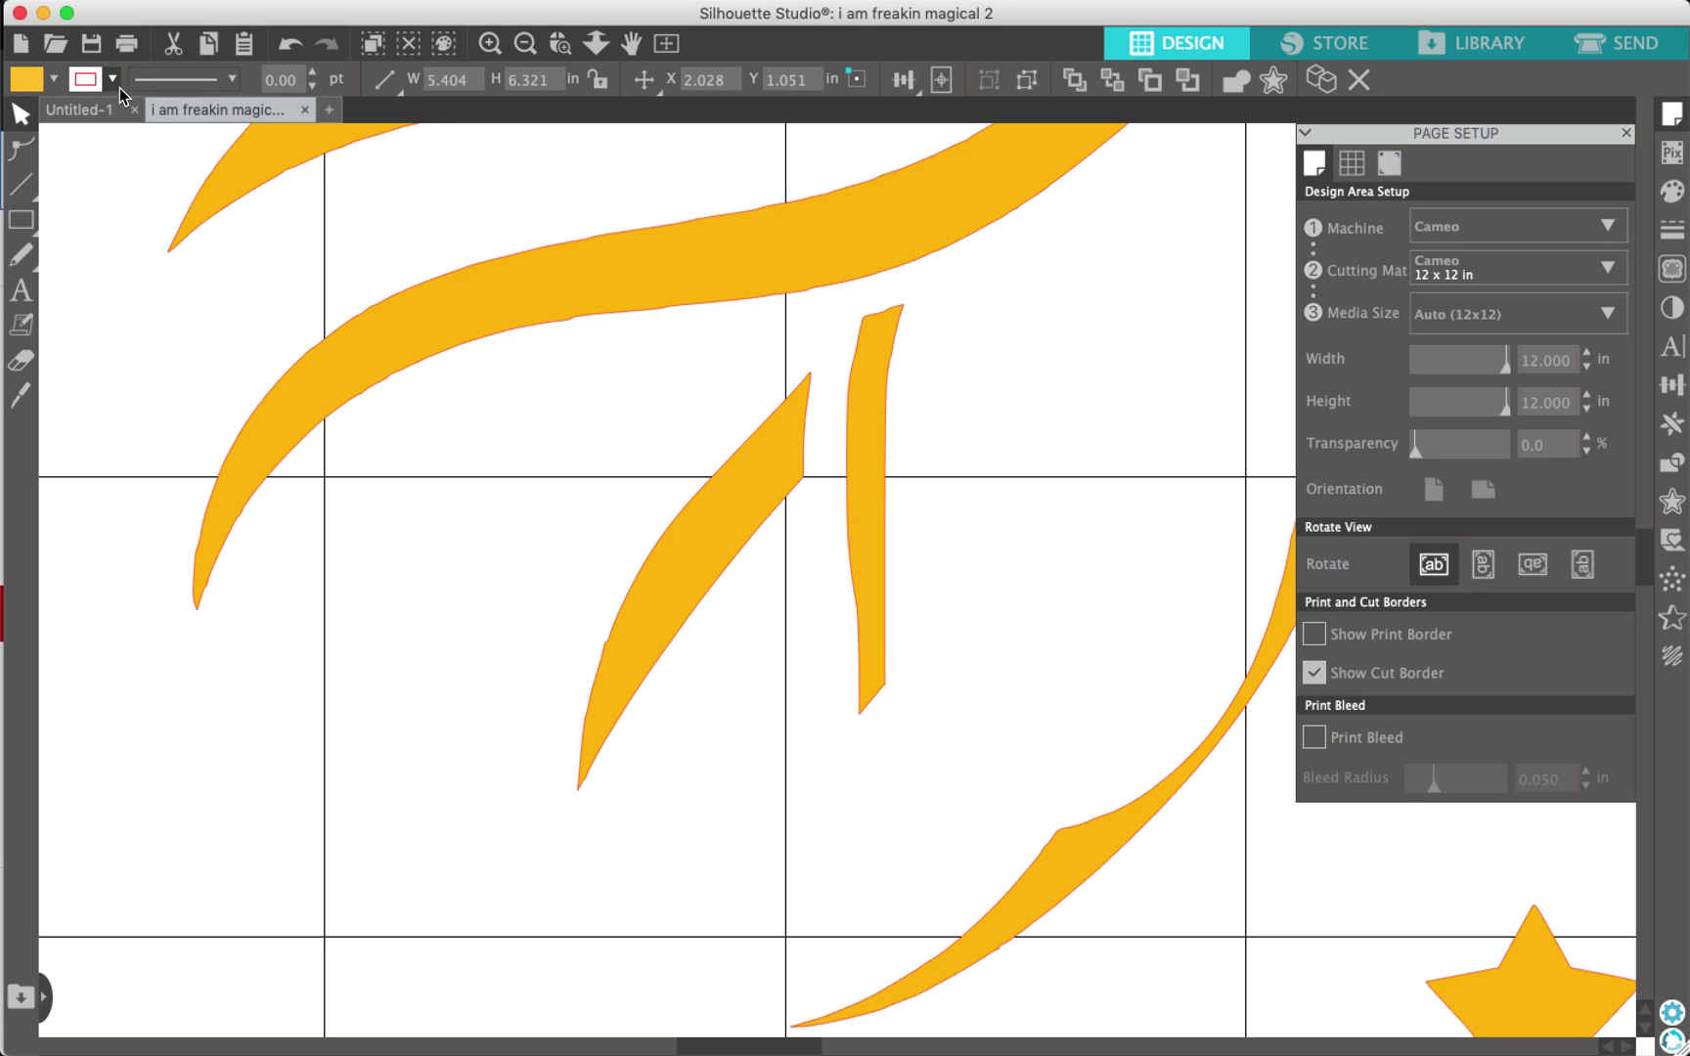
pyautogui.click(113, 79)
pyautogui.click(333, 260)
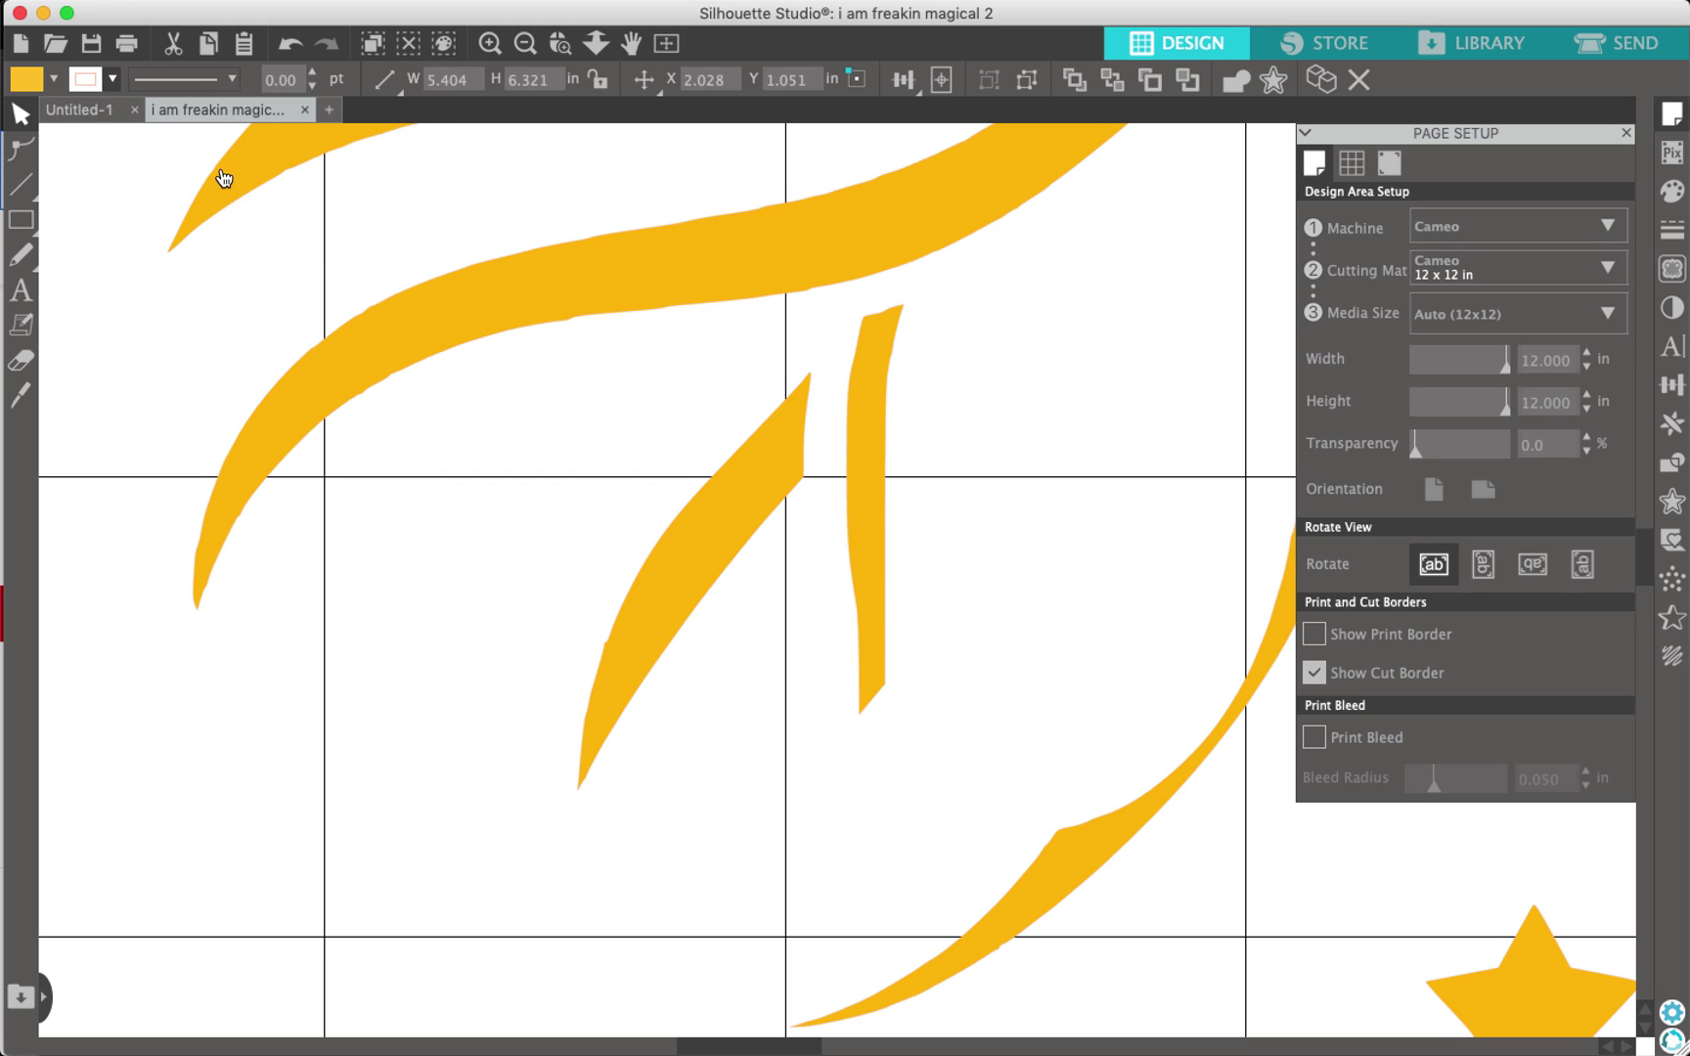
pyautogui.click(115, 81)
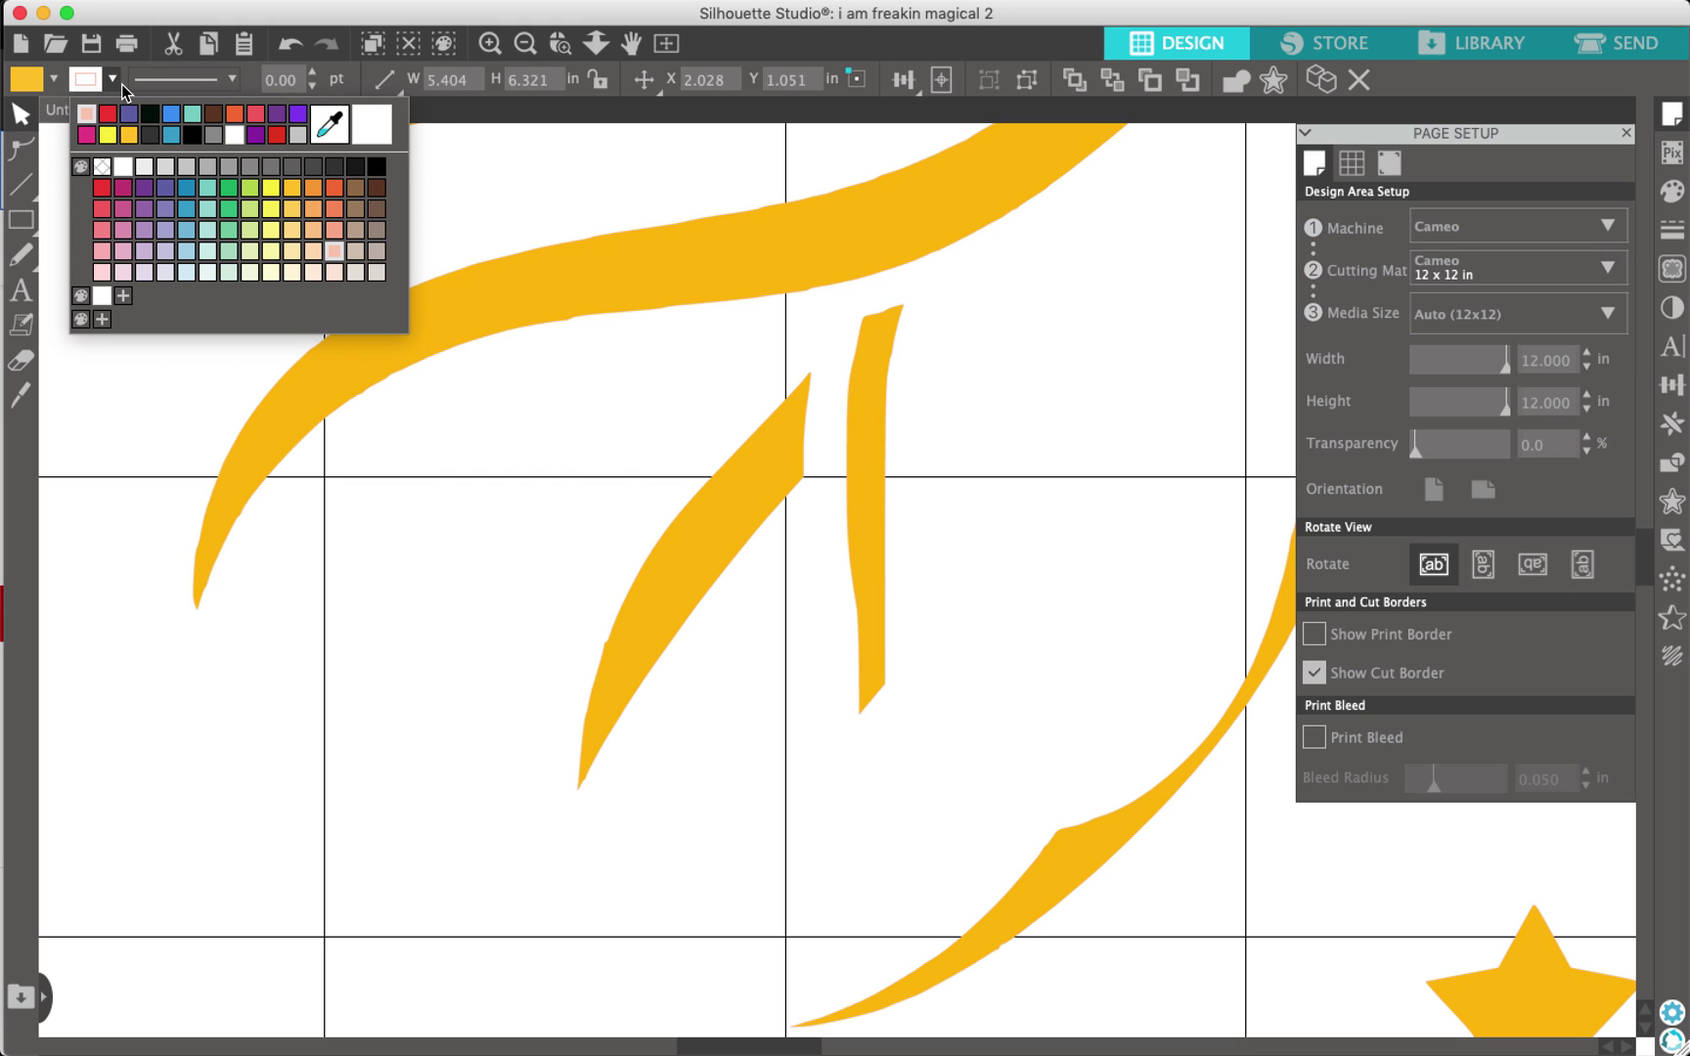
pyautogui.click(194, 117)
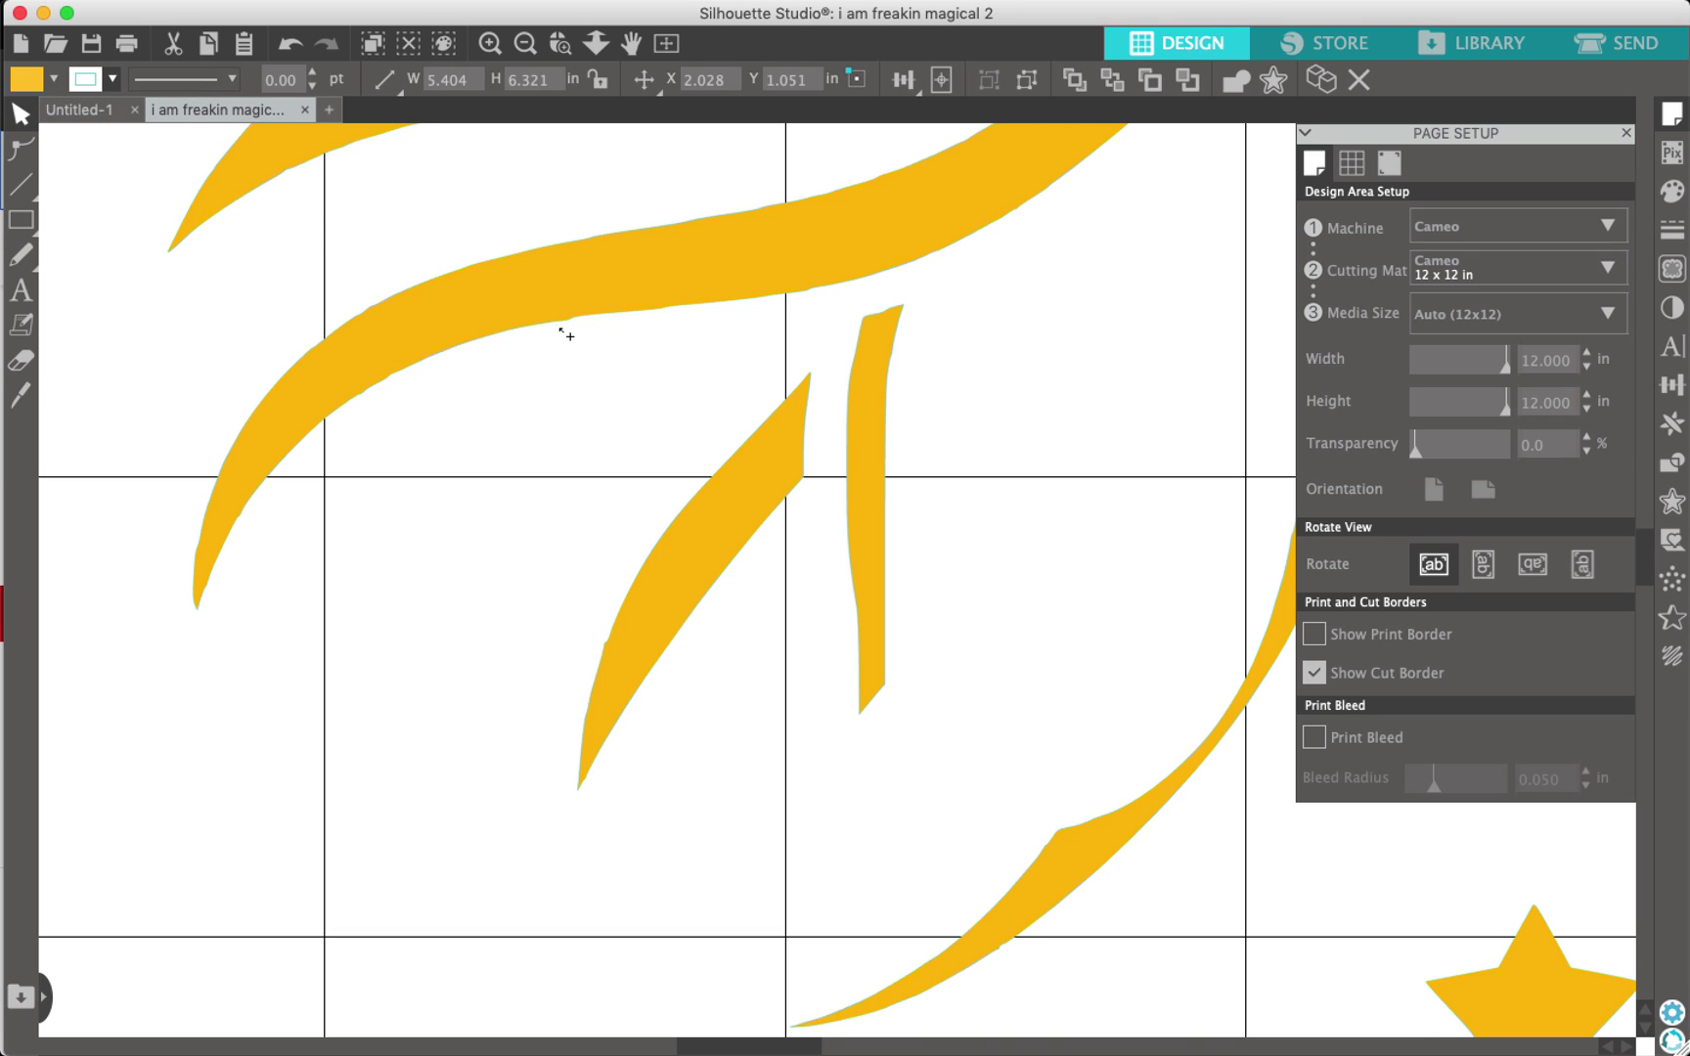
# Settle the mane outline on yellow to match its fill, after trying black
pyautogui.scroll(5, 565, 334)
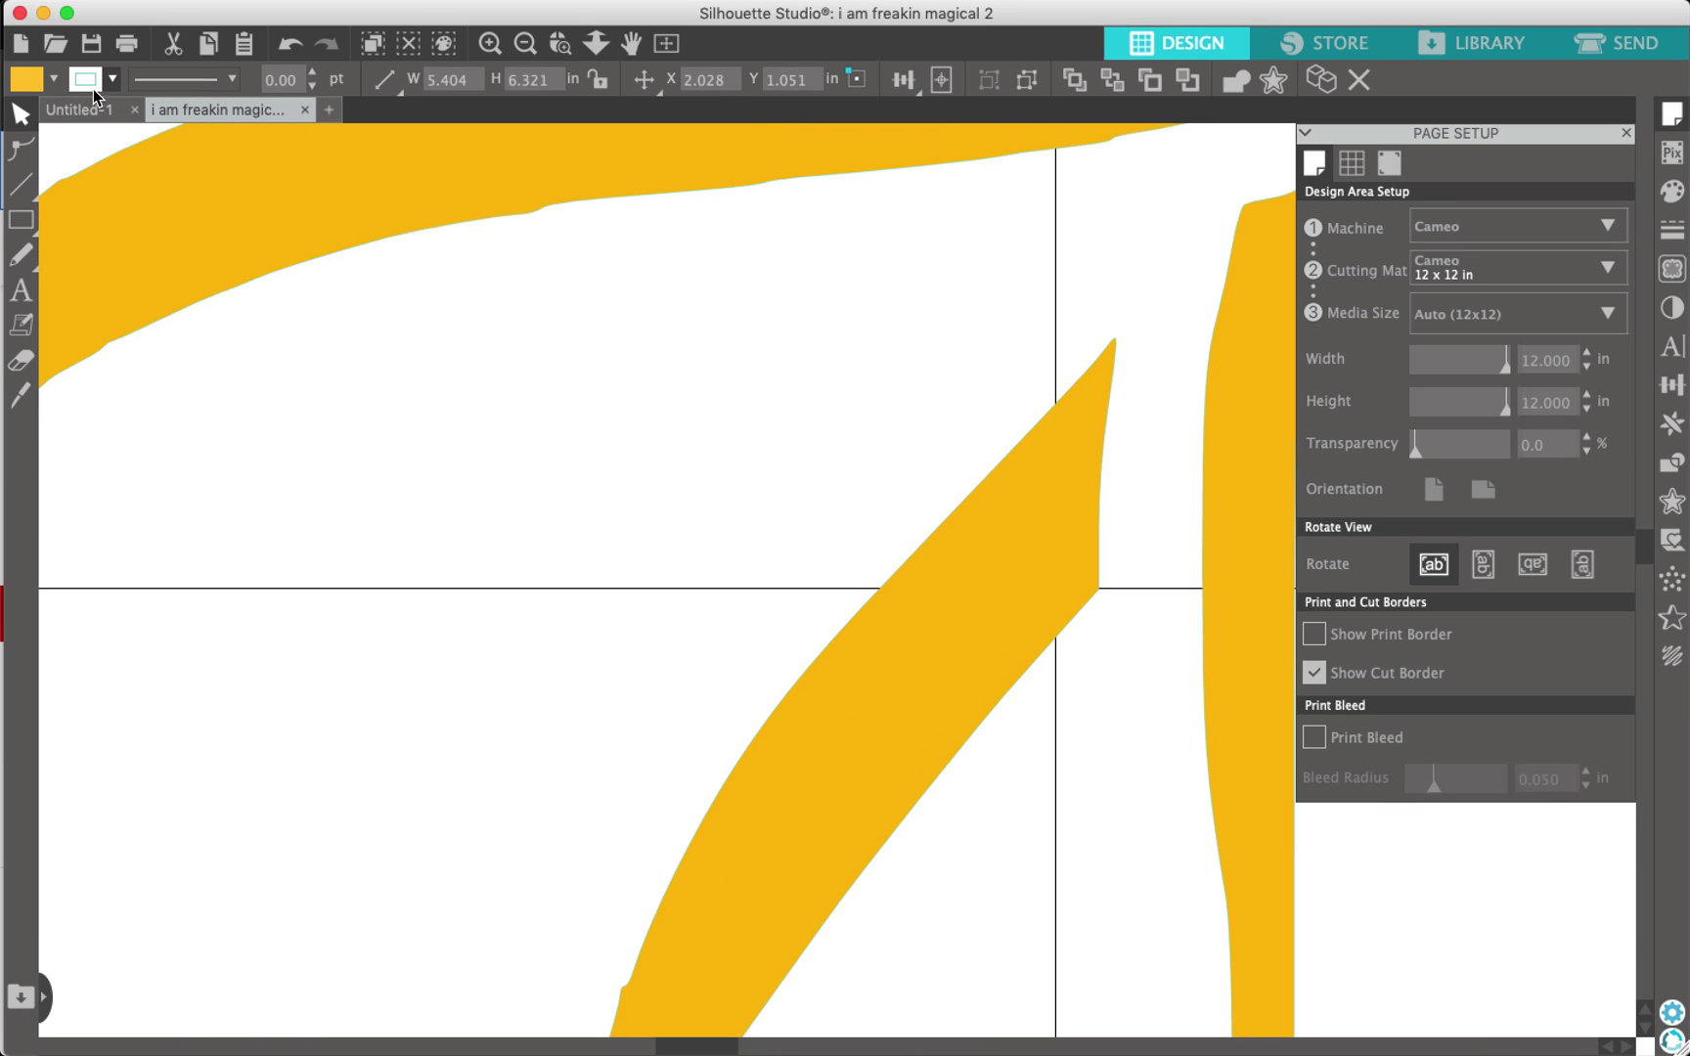
pyautogui.click(112, 86)
pyautogui.click(189, 142)
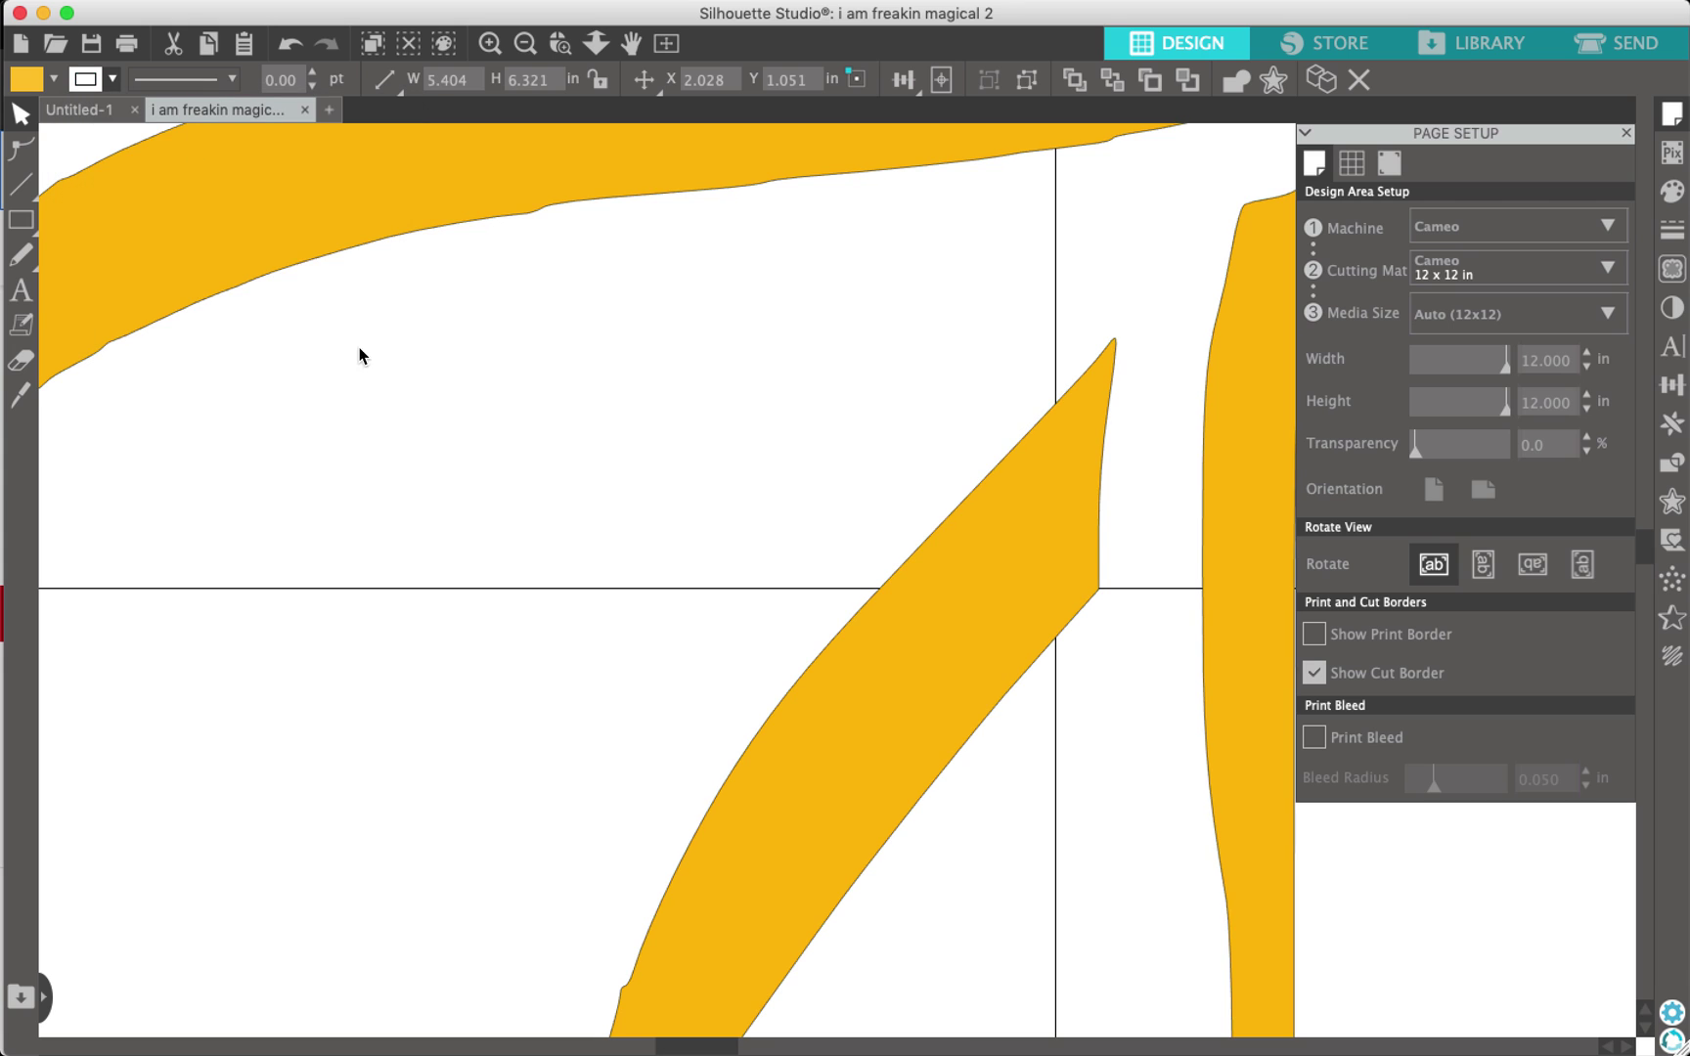
pyautogui.click(109, 82)
pyautogui.click(149, 135)
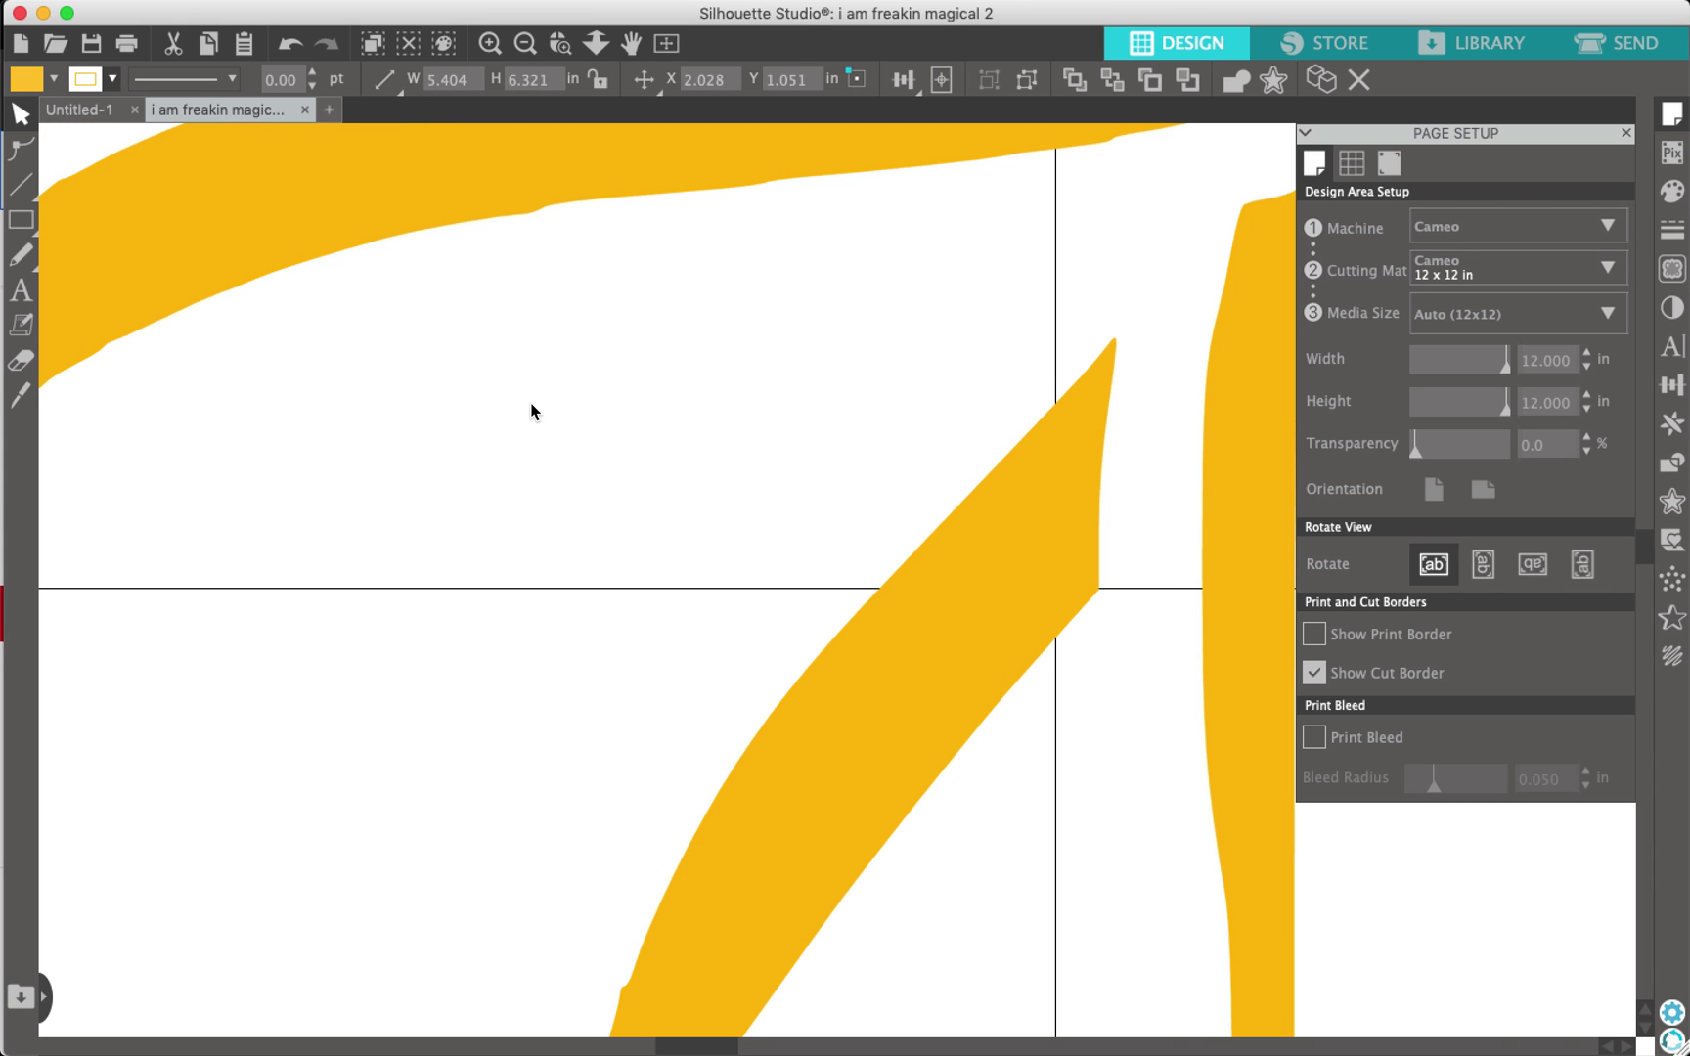
# Arrange the yellow mane and the black unicorn lettering design side by side on the mat
pyautogui.scroll(-10, 531, 411)
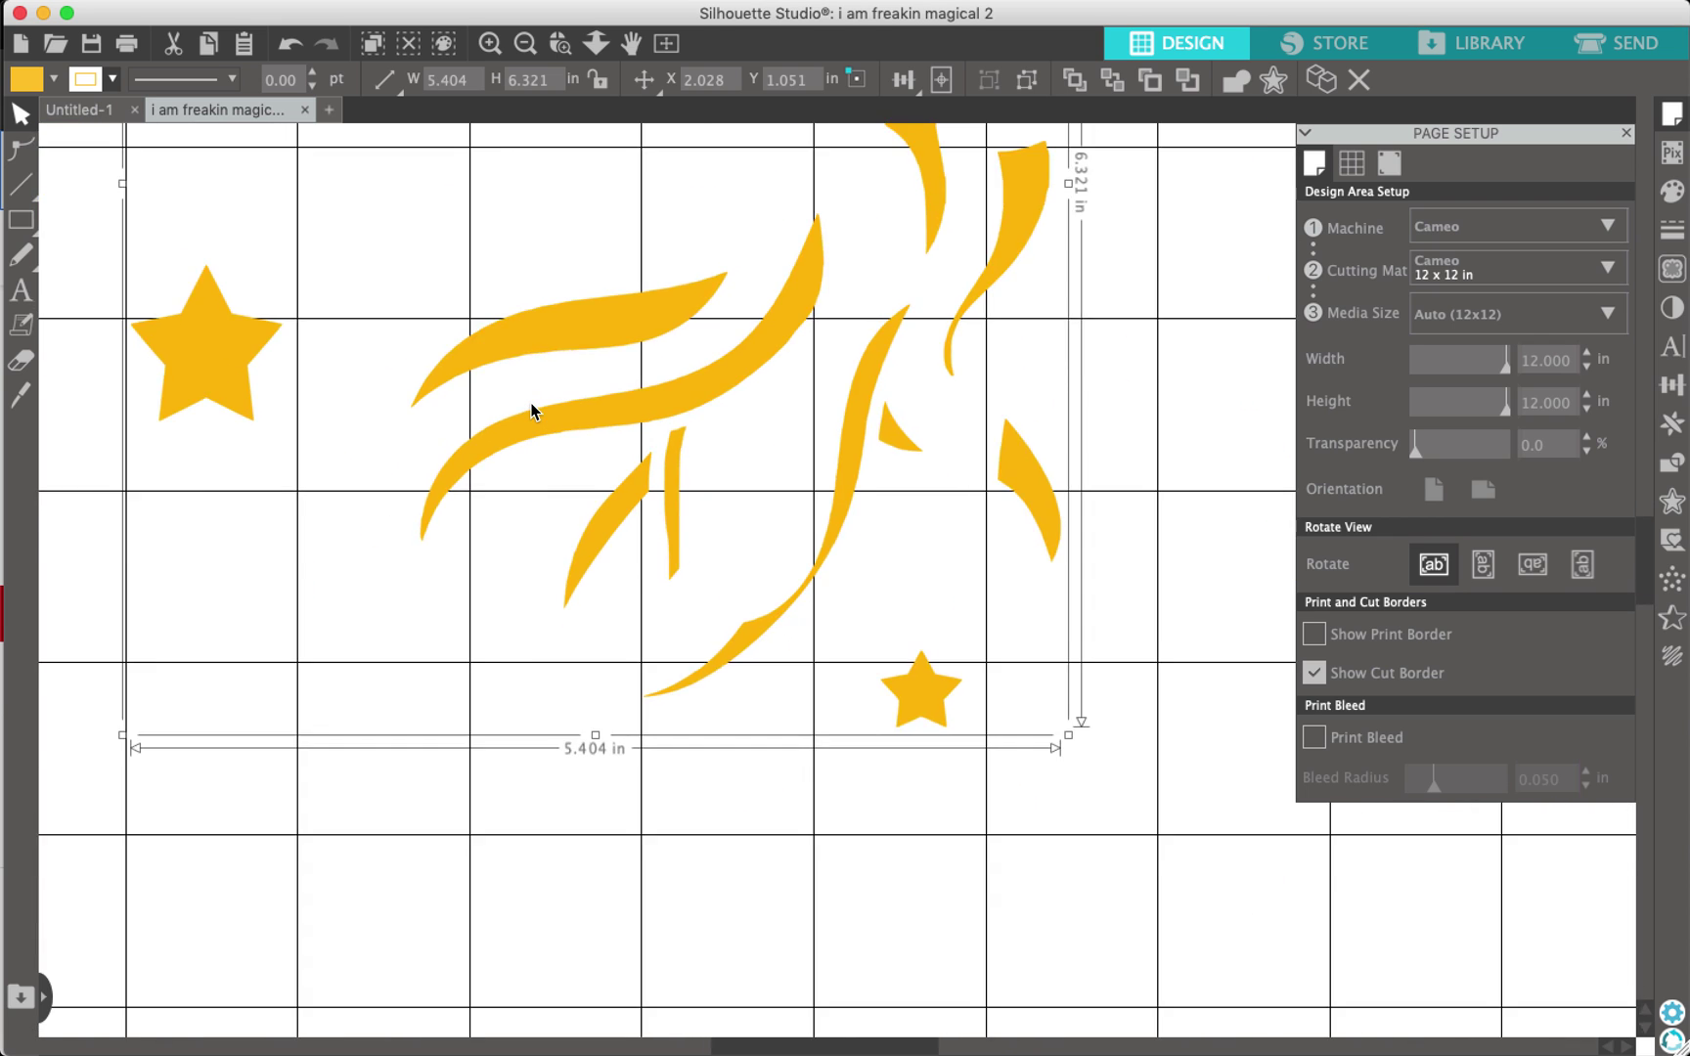
pyautogui.scroll(-8, 531, 411)
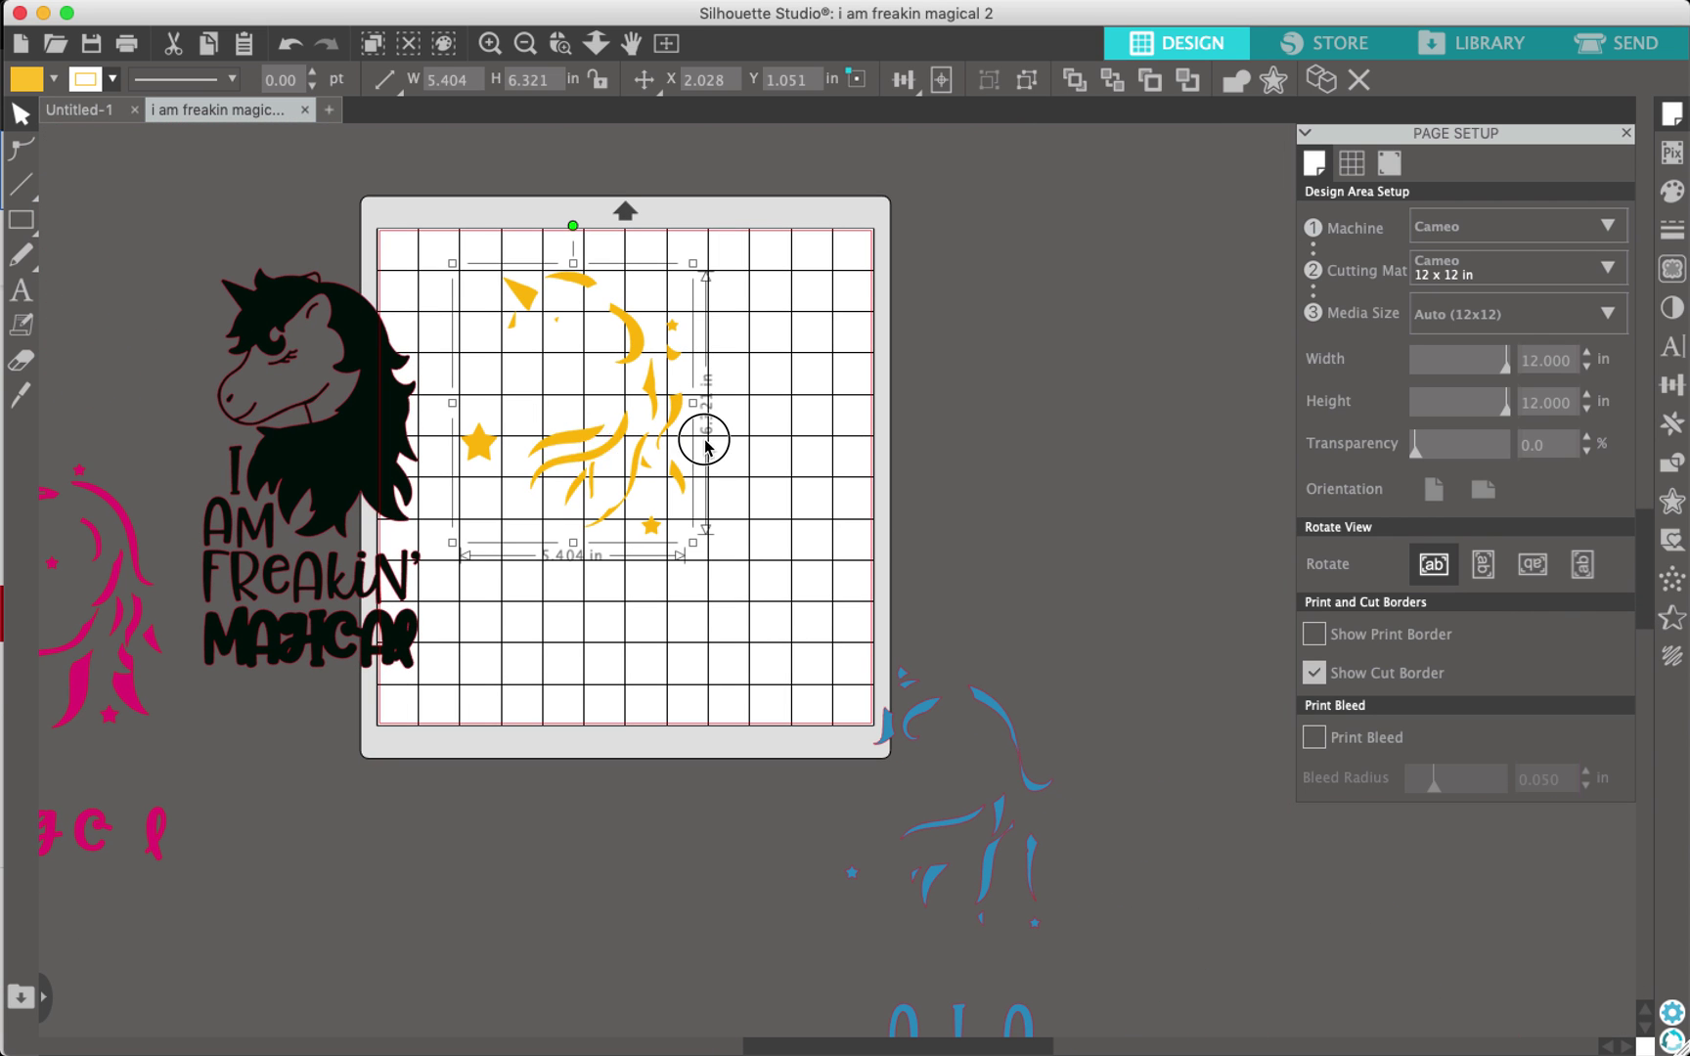
pyautogui.moveTo(707, 446)
pyautogui.mouseDown()
pyautogui.moveTo(1164, 438)
pyautogui.moveTo(766, 441)
pyautogui.moveTo(701, 463)
pyautogui.mouseUp()
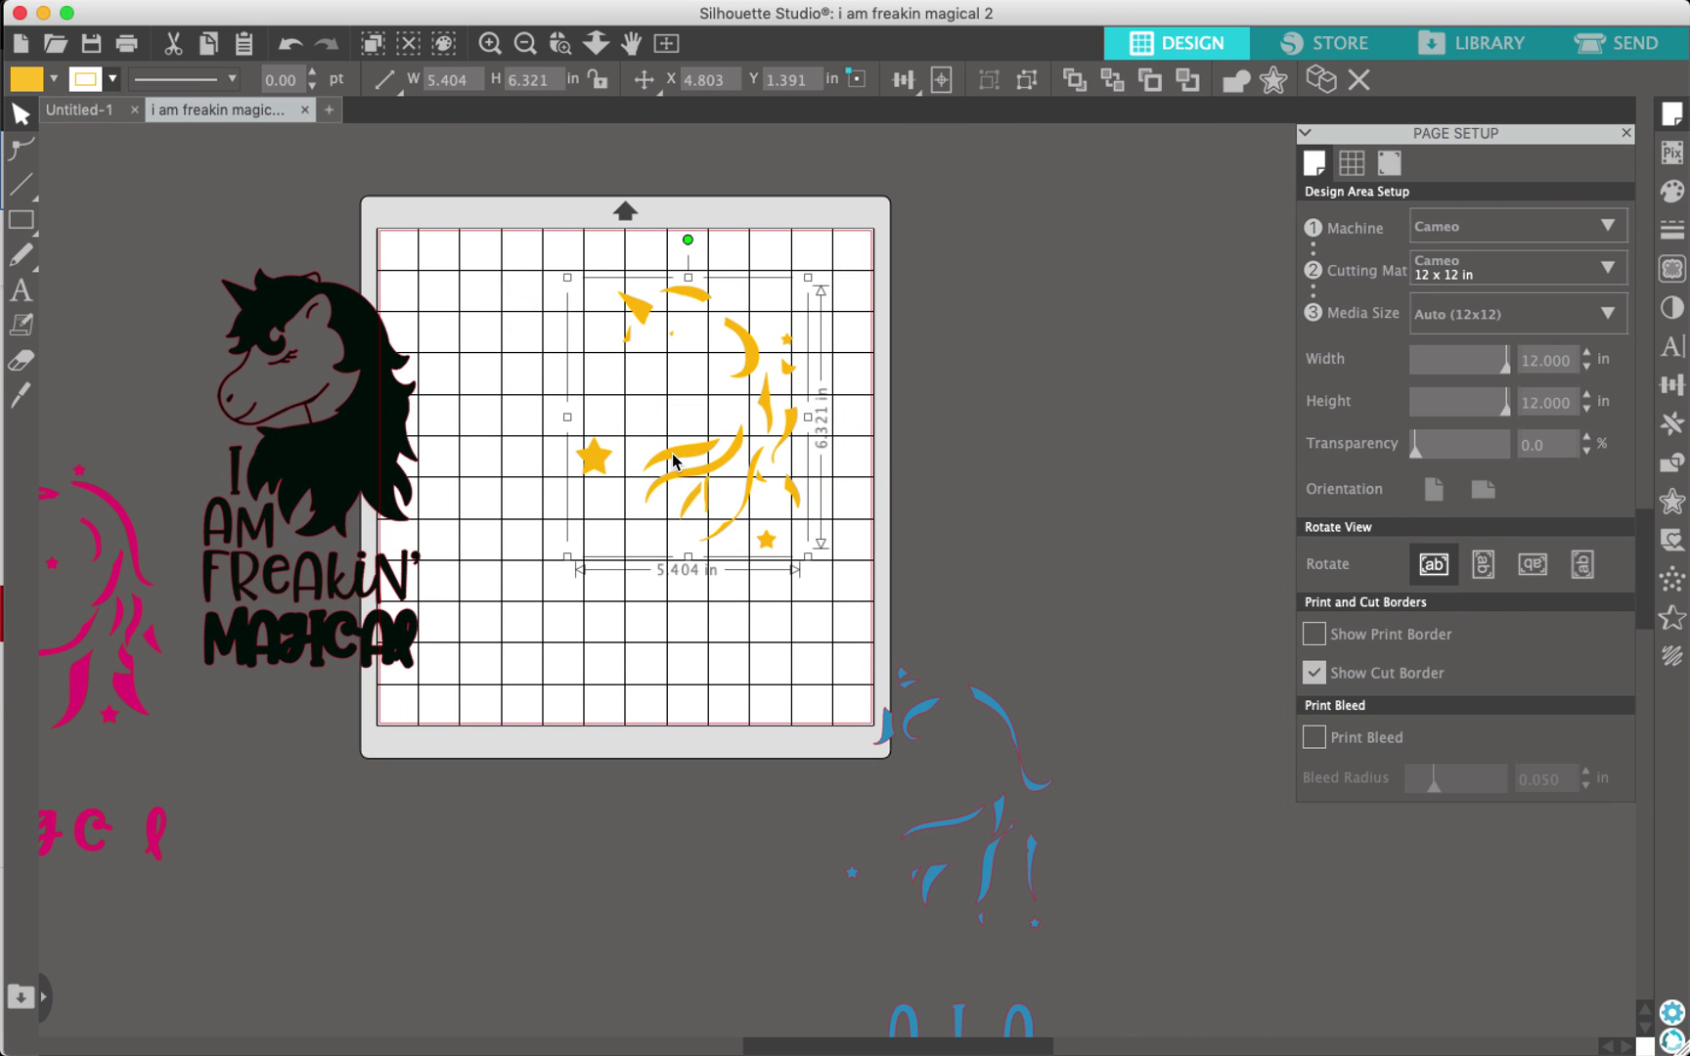
pyautogui.moveTo(349, 462); pyautogui.dragTo(432, 460)
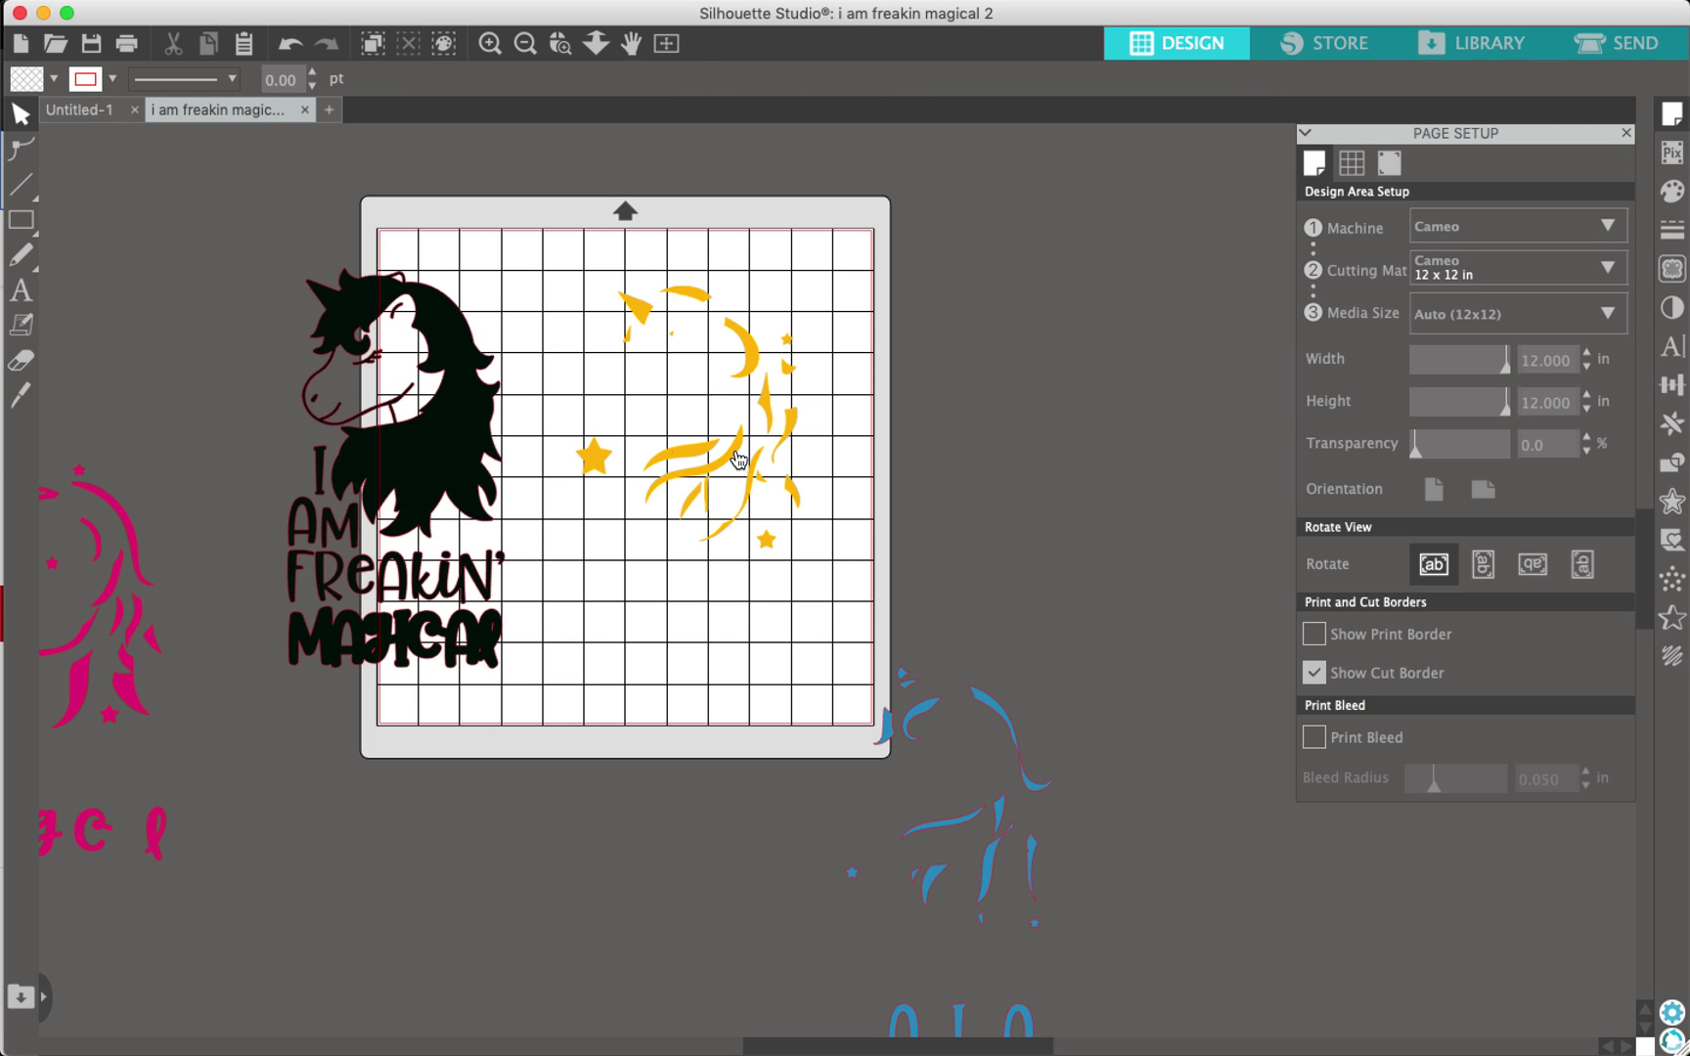
pyautogui.moveTo(445, 333); pyautogui.dragTo(566, 333)
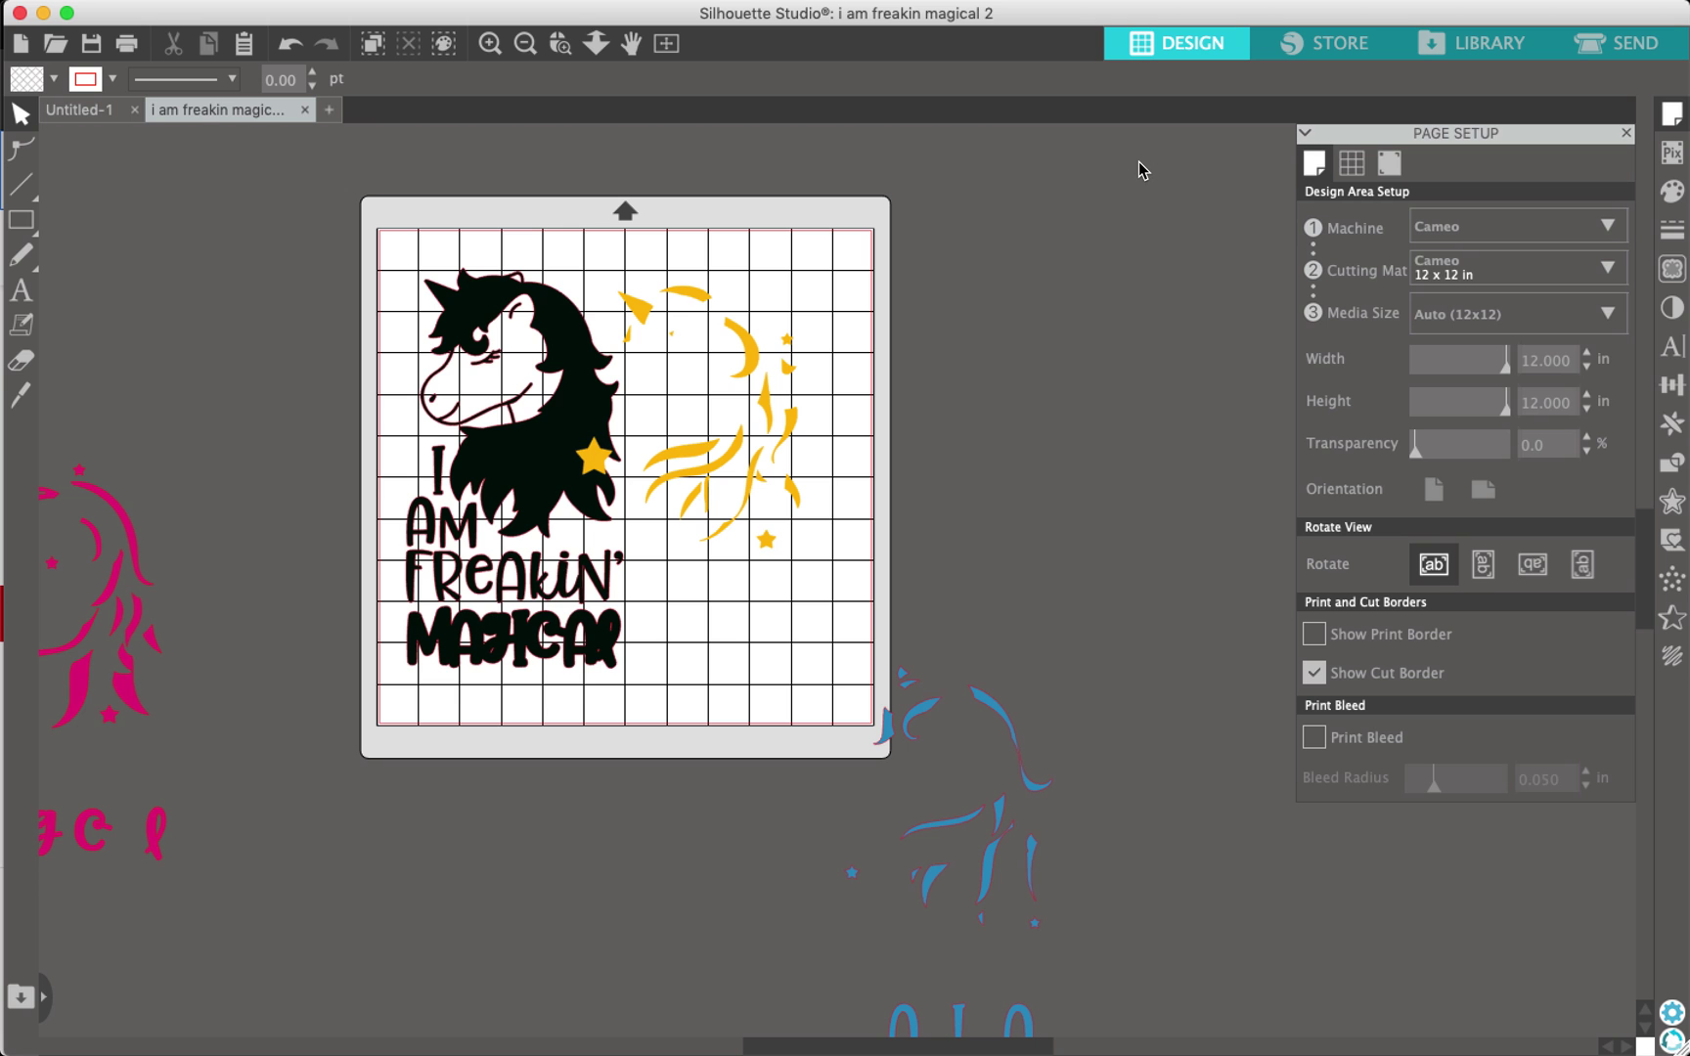
# In Send's line-colour grouping, toggle the red and yellow line cut checkboxes
pyautogui.click(1563, 43)
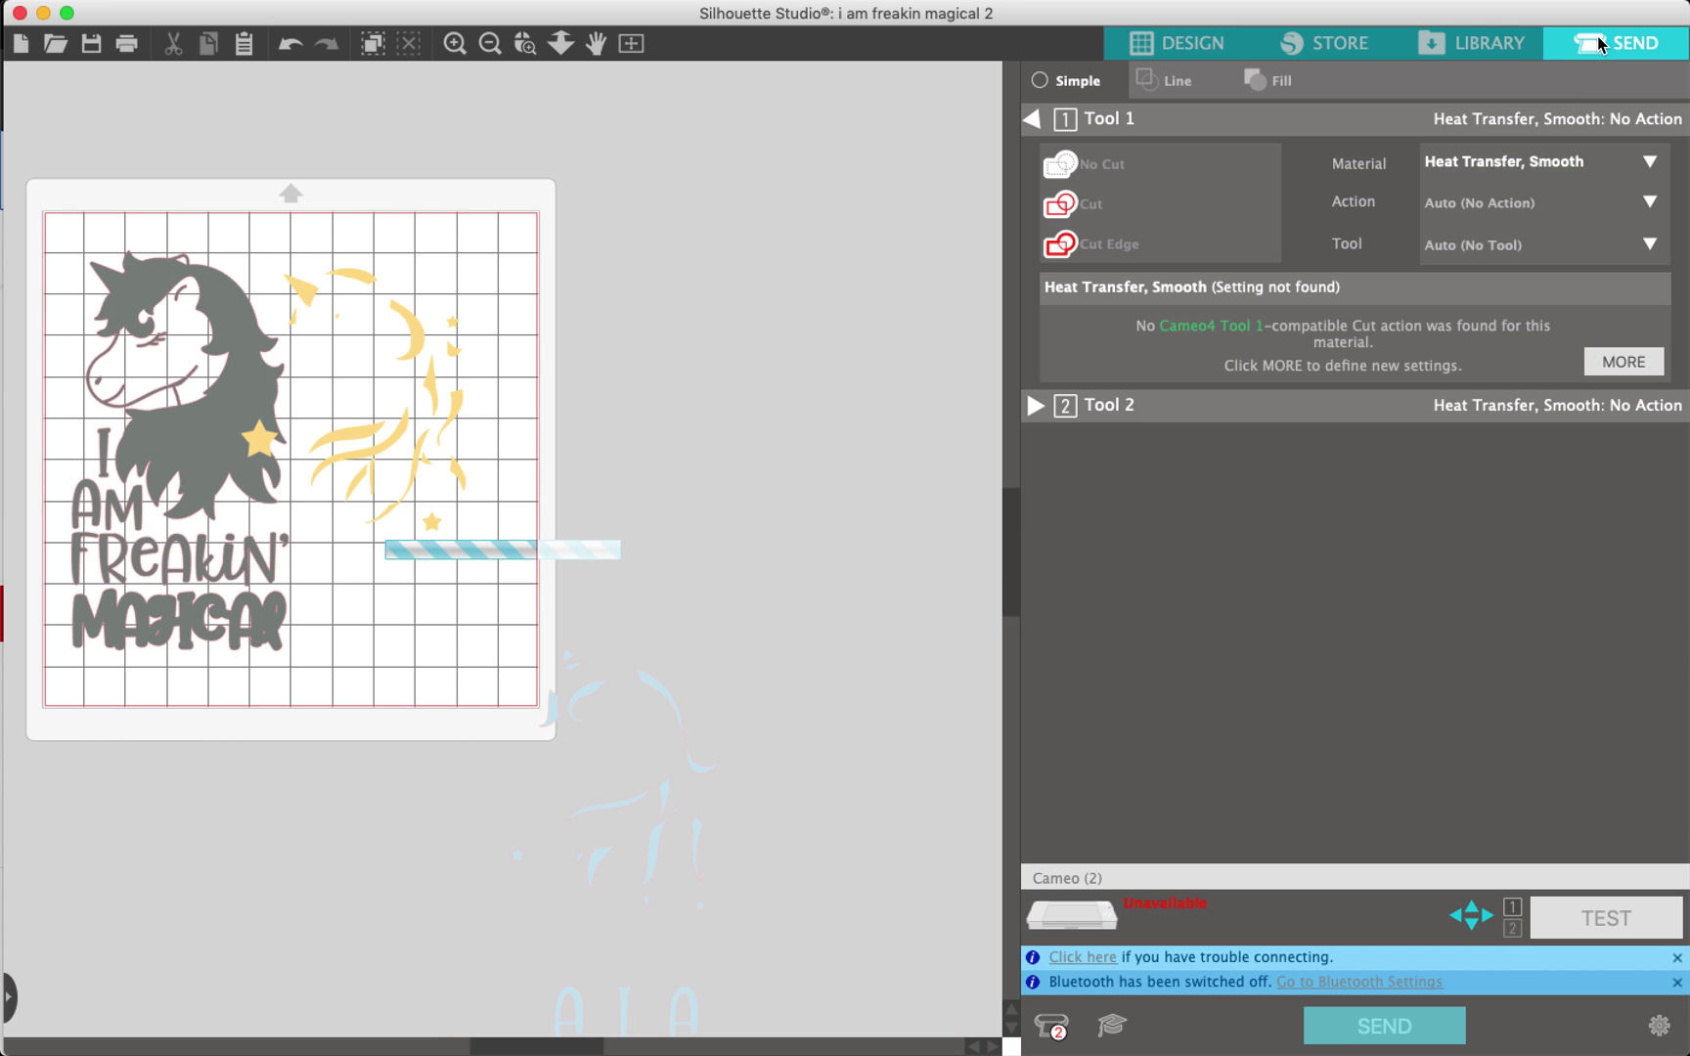
pyautogui.click(1178, 84)
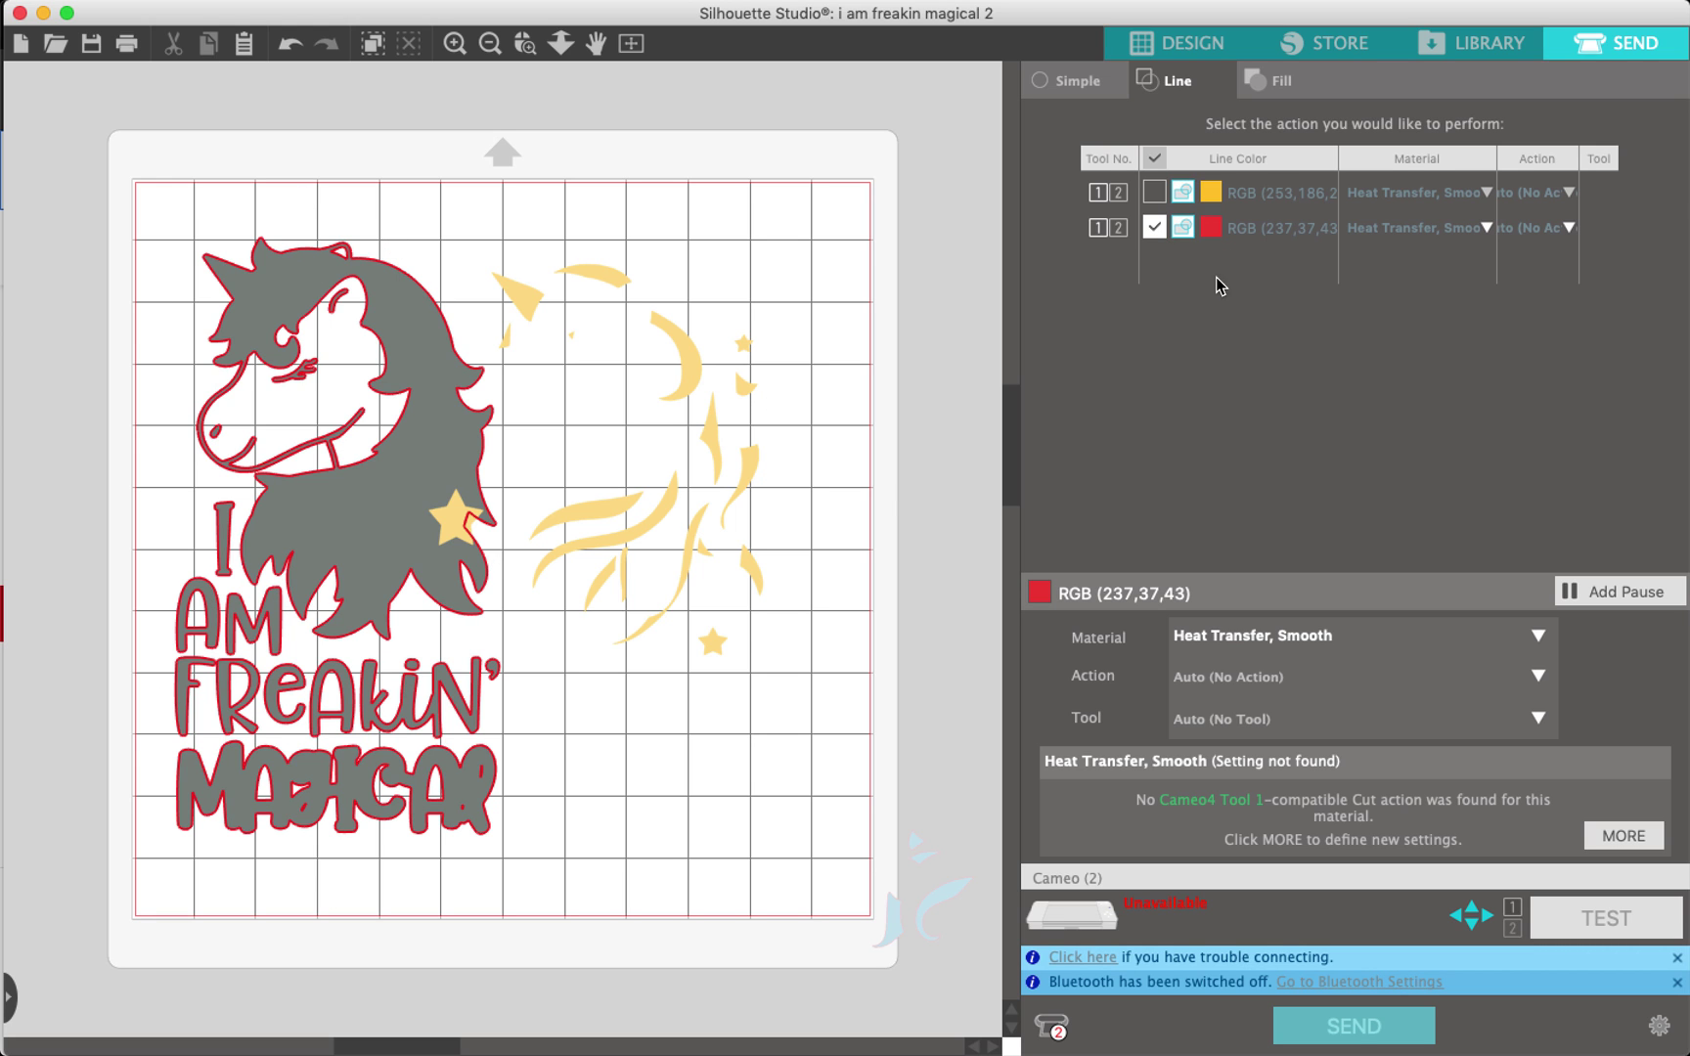
pyautogui.click(1154, 227)
pyautogui.click(1156, 192)
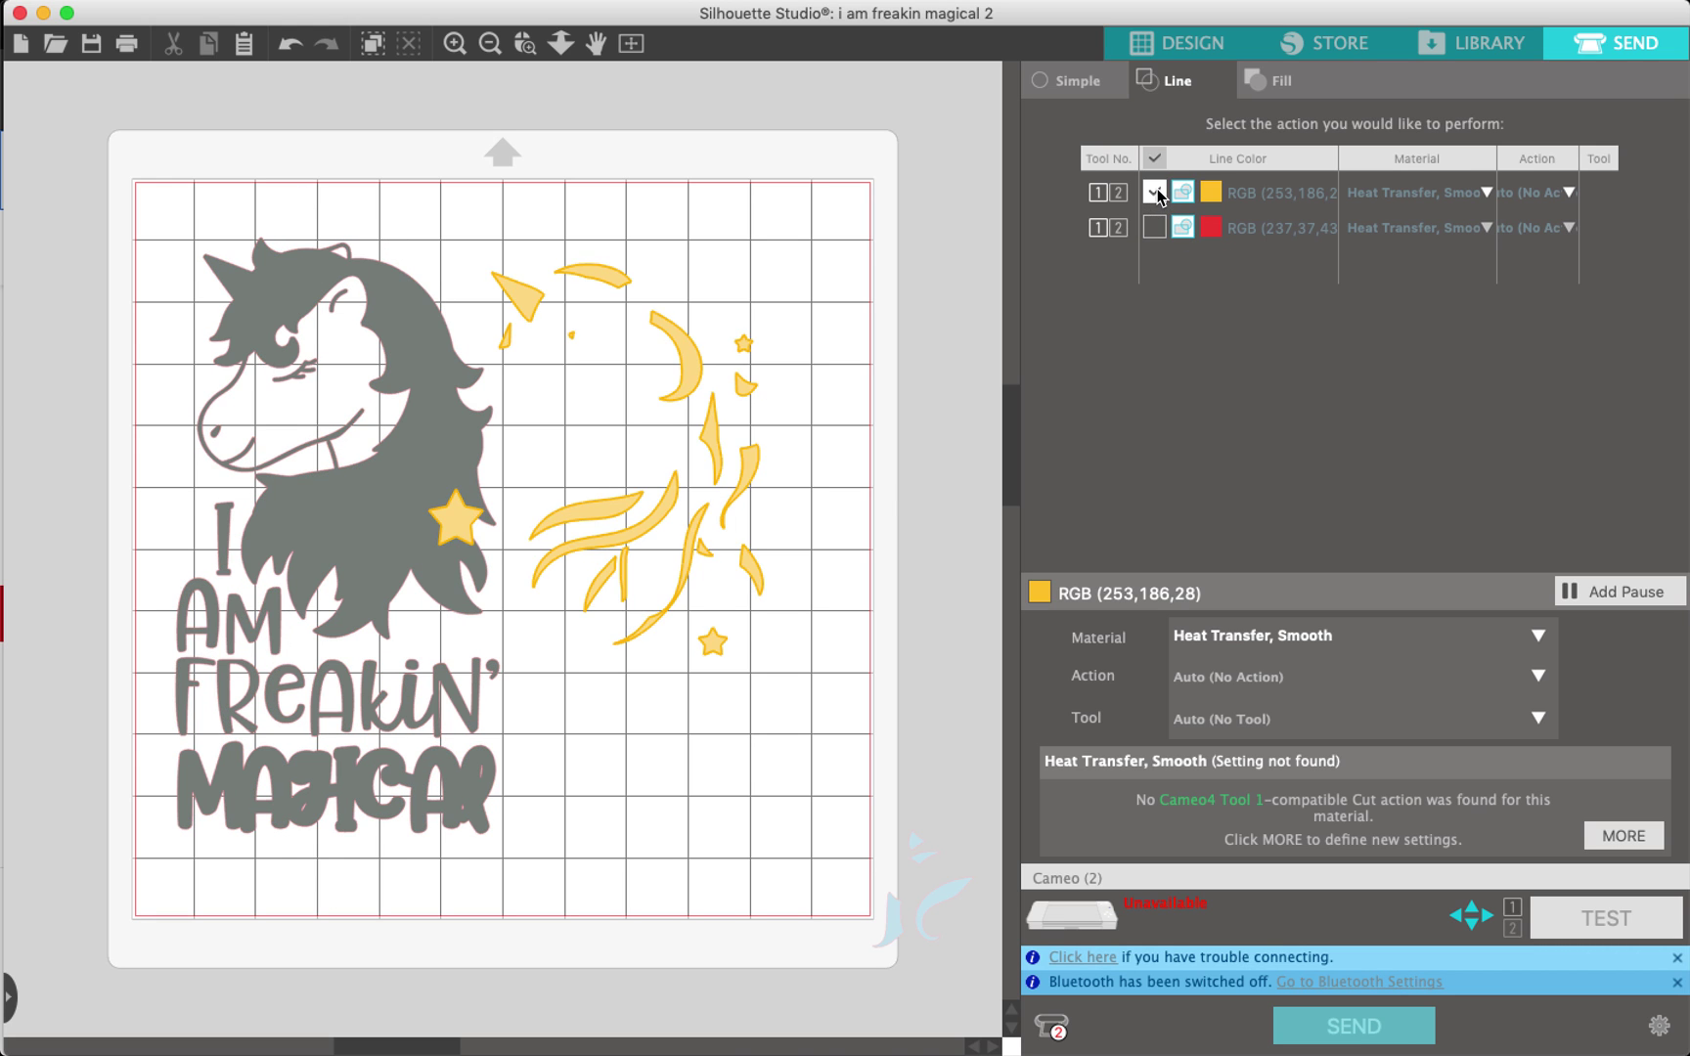
pyautogui.click(1155, 191)
# Lay the yellow mane onto the unicorn's hair, re-enable red line cutting, and return to Design
pyautogui.moveTo(736, 487); pyautogui.dragTo(473, 465)
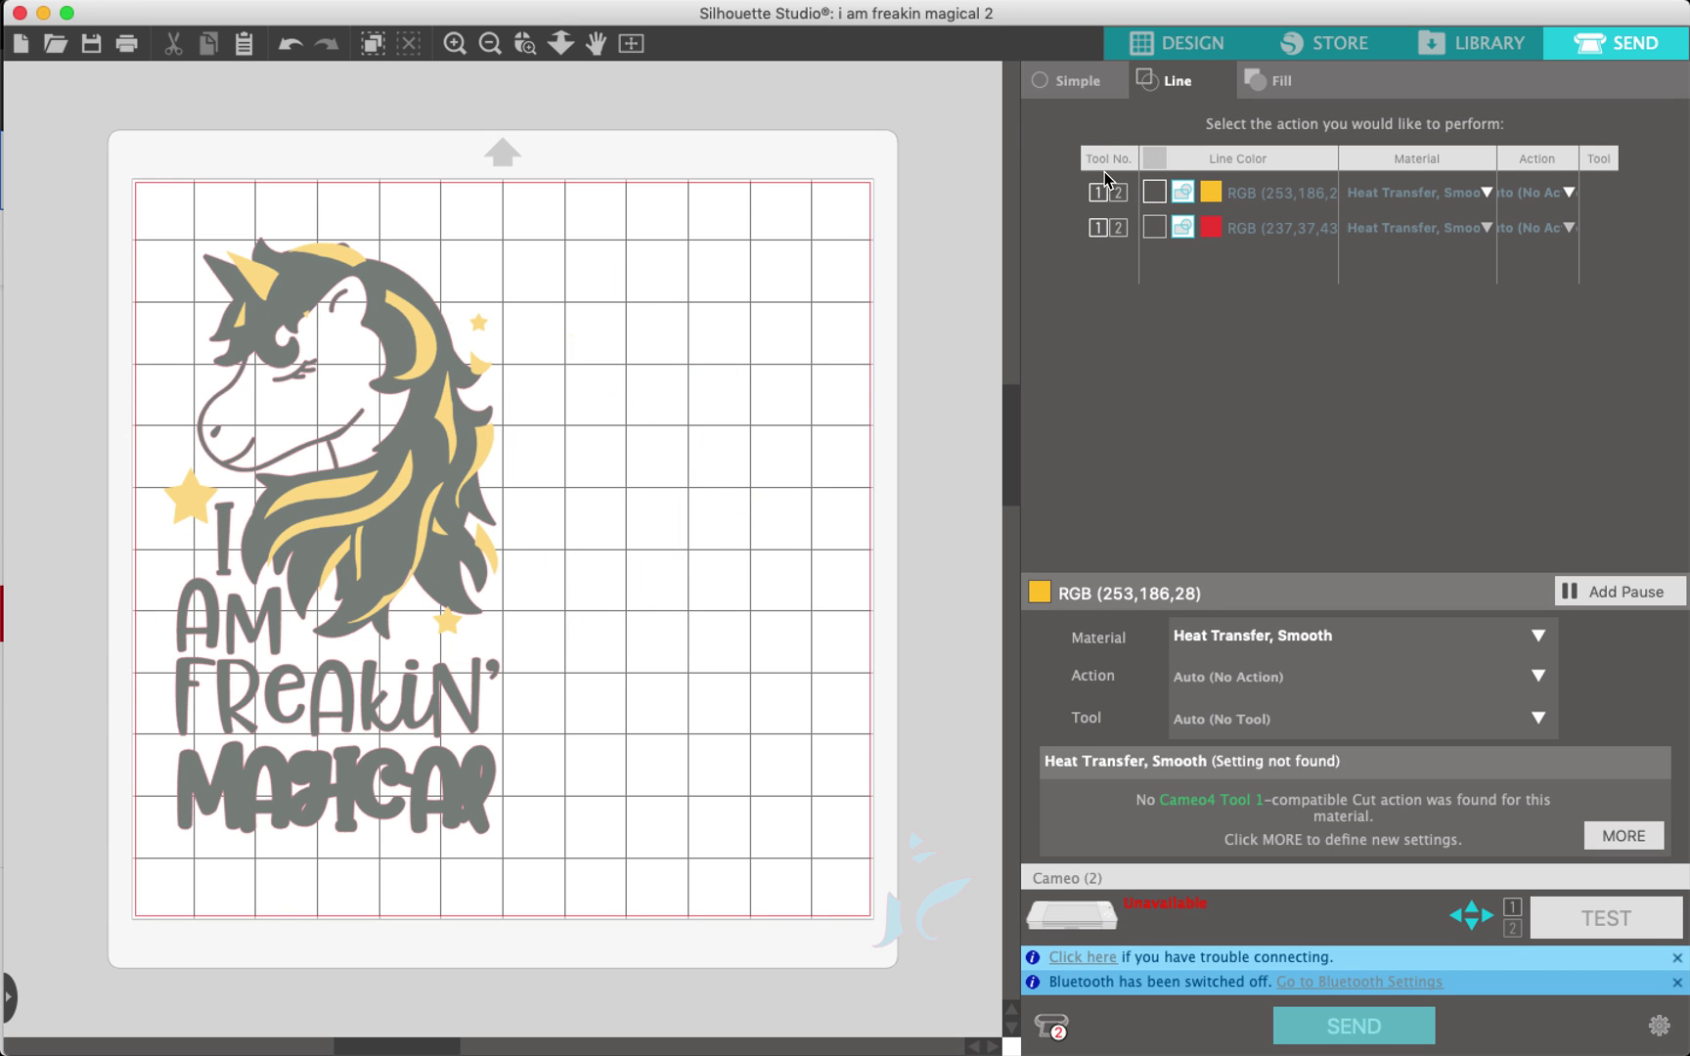
pyautogui.click(1155, 192)
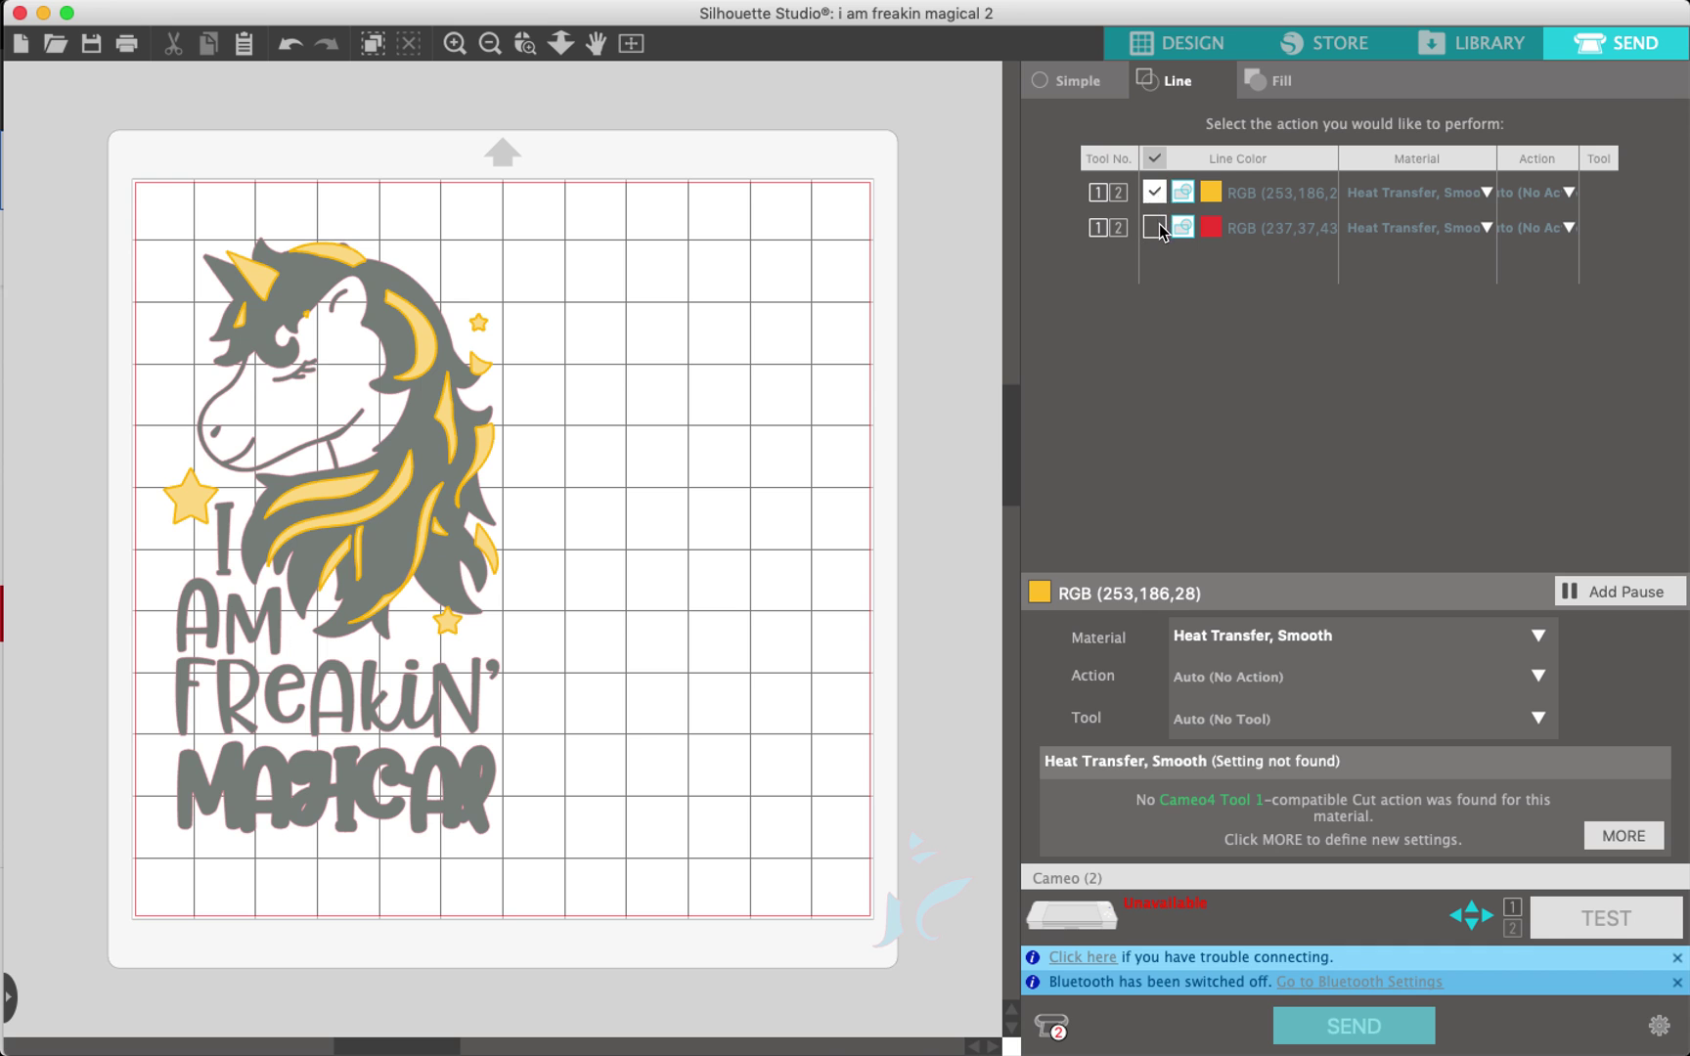
pyautogui.click(1154, 227)
pyautogui.click(1155, 196)
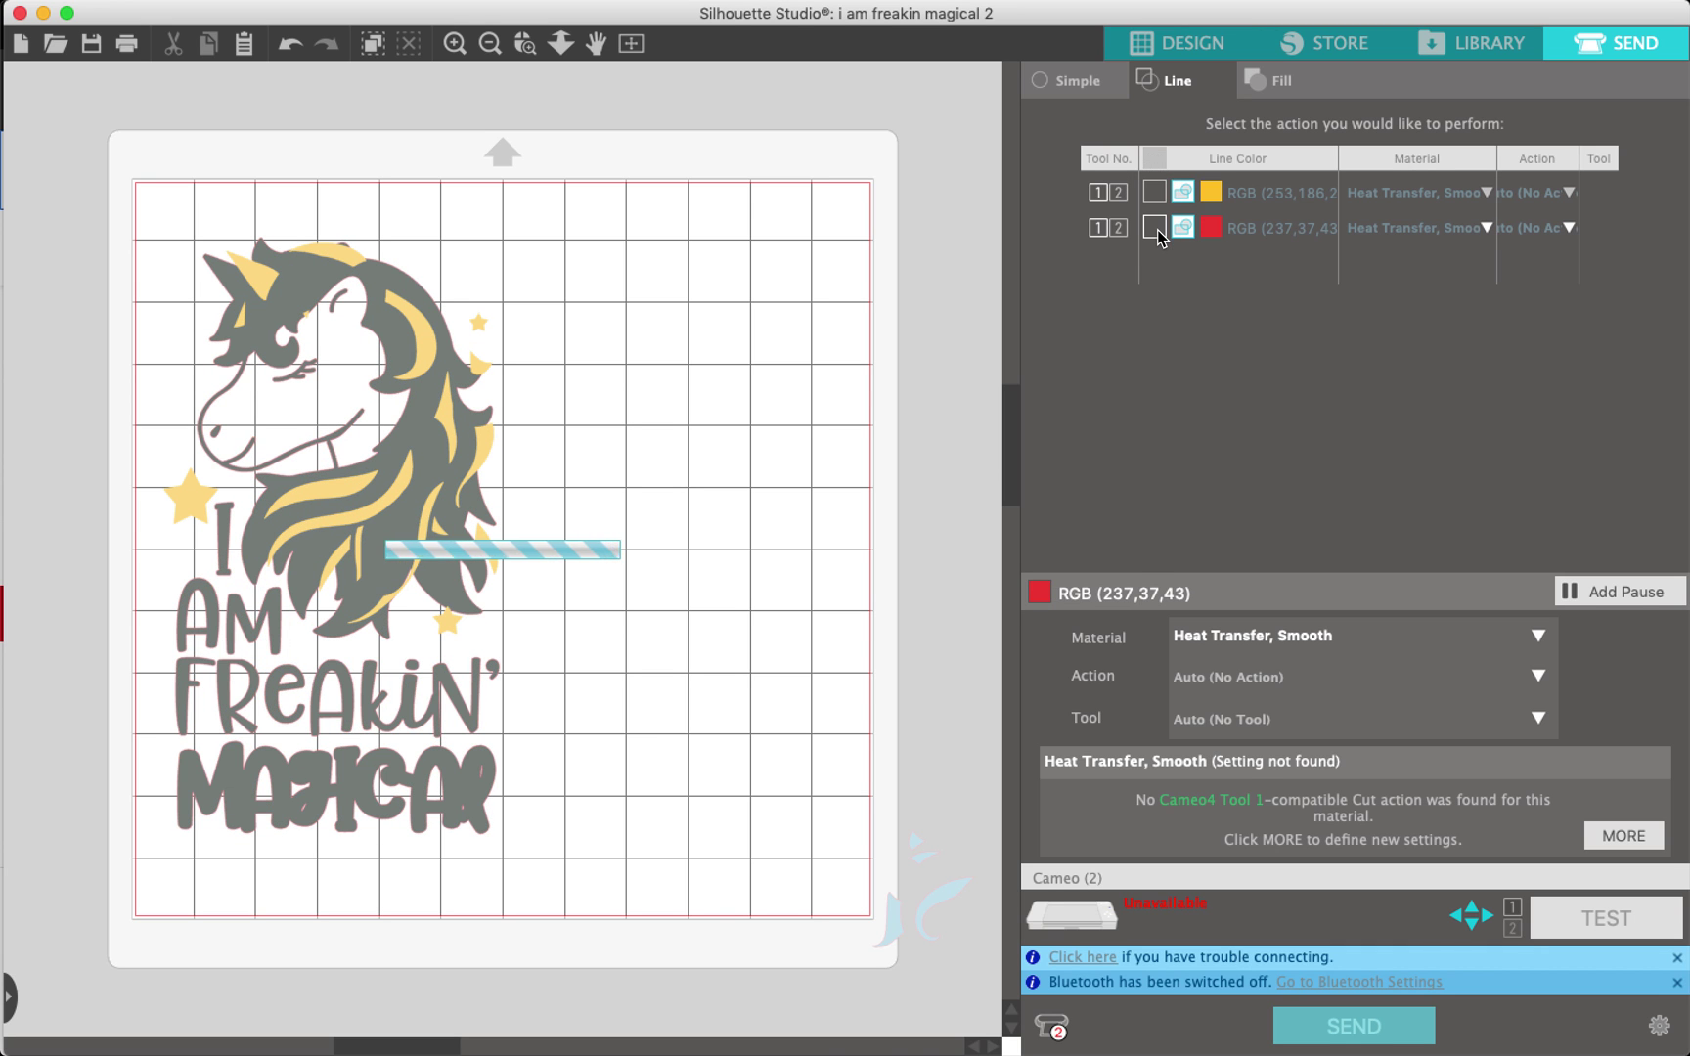
pyautogui.click(1086, 79)
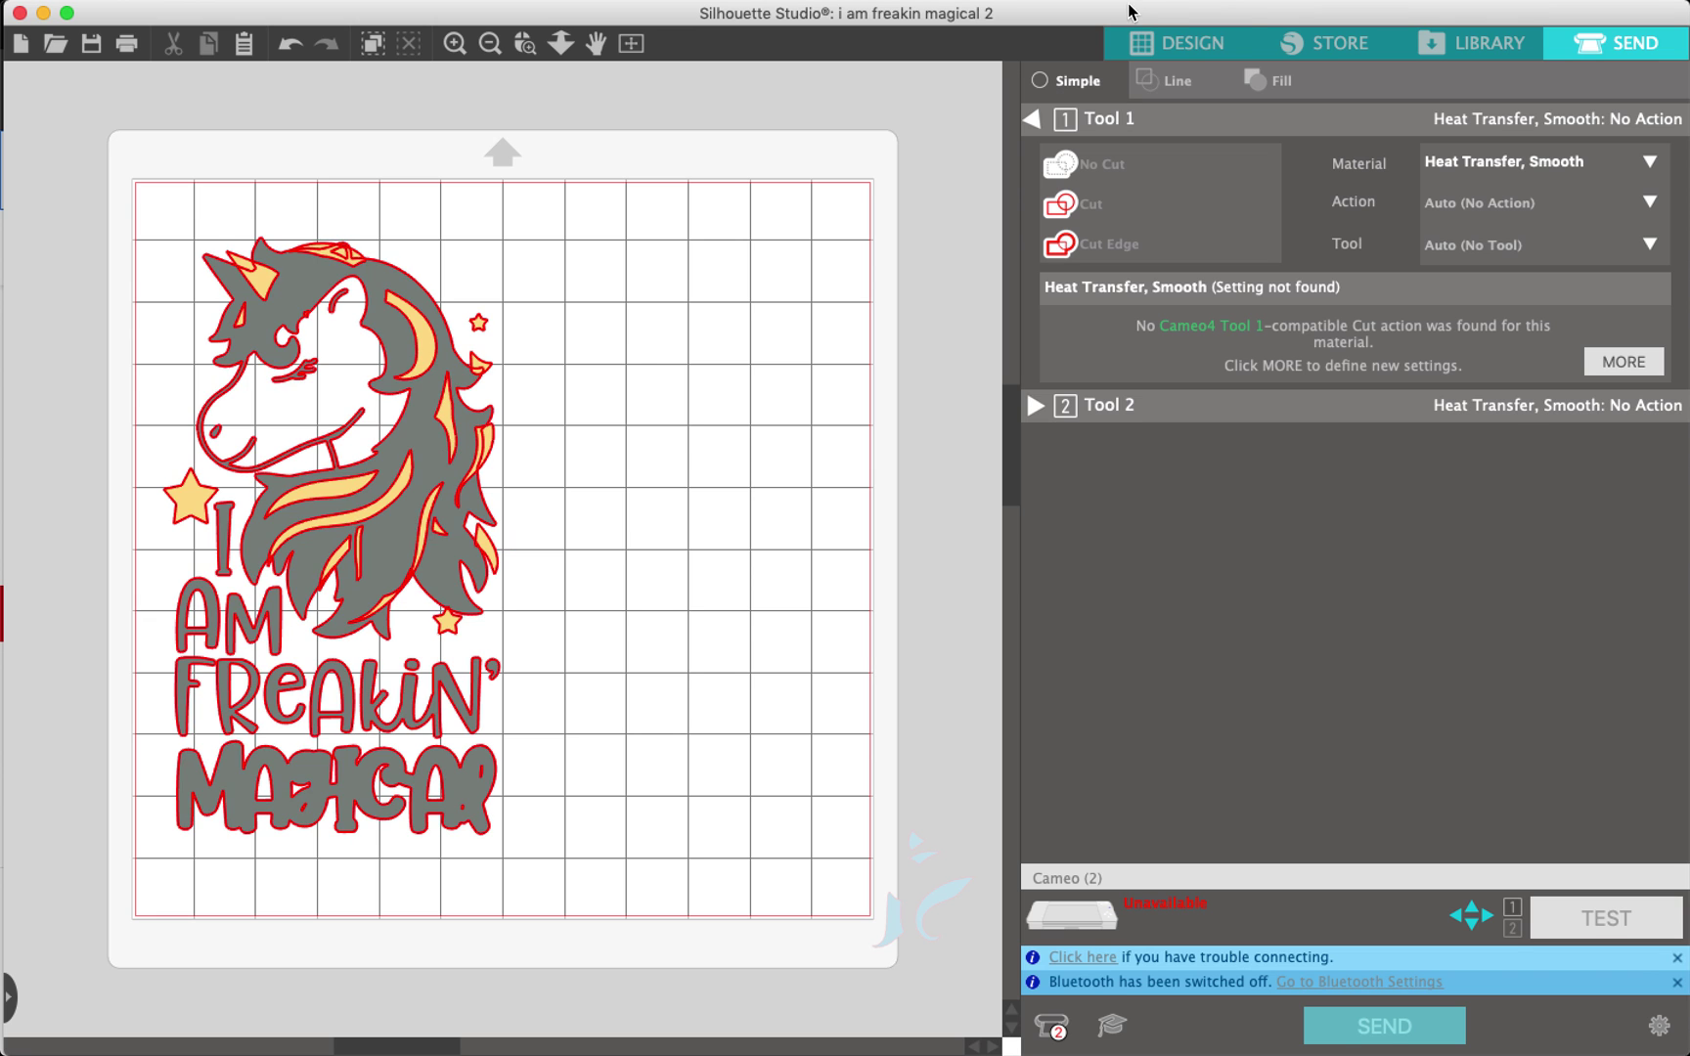
pyautogui.click(1185, 30)
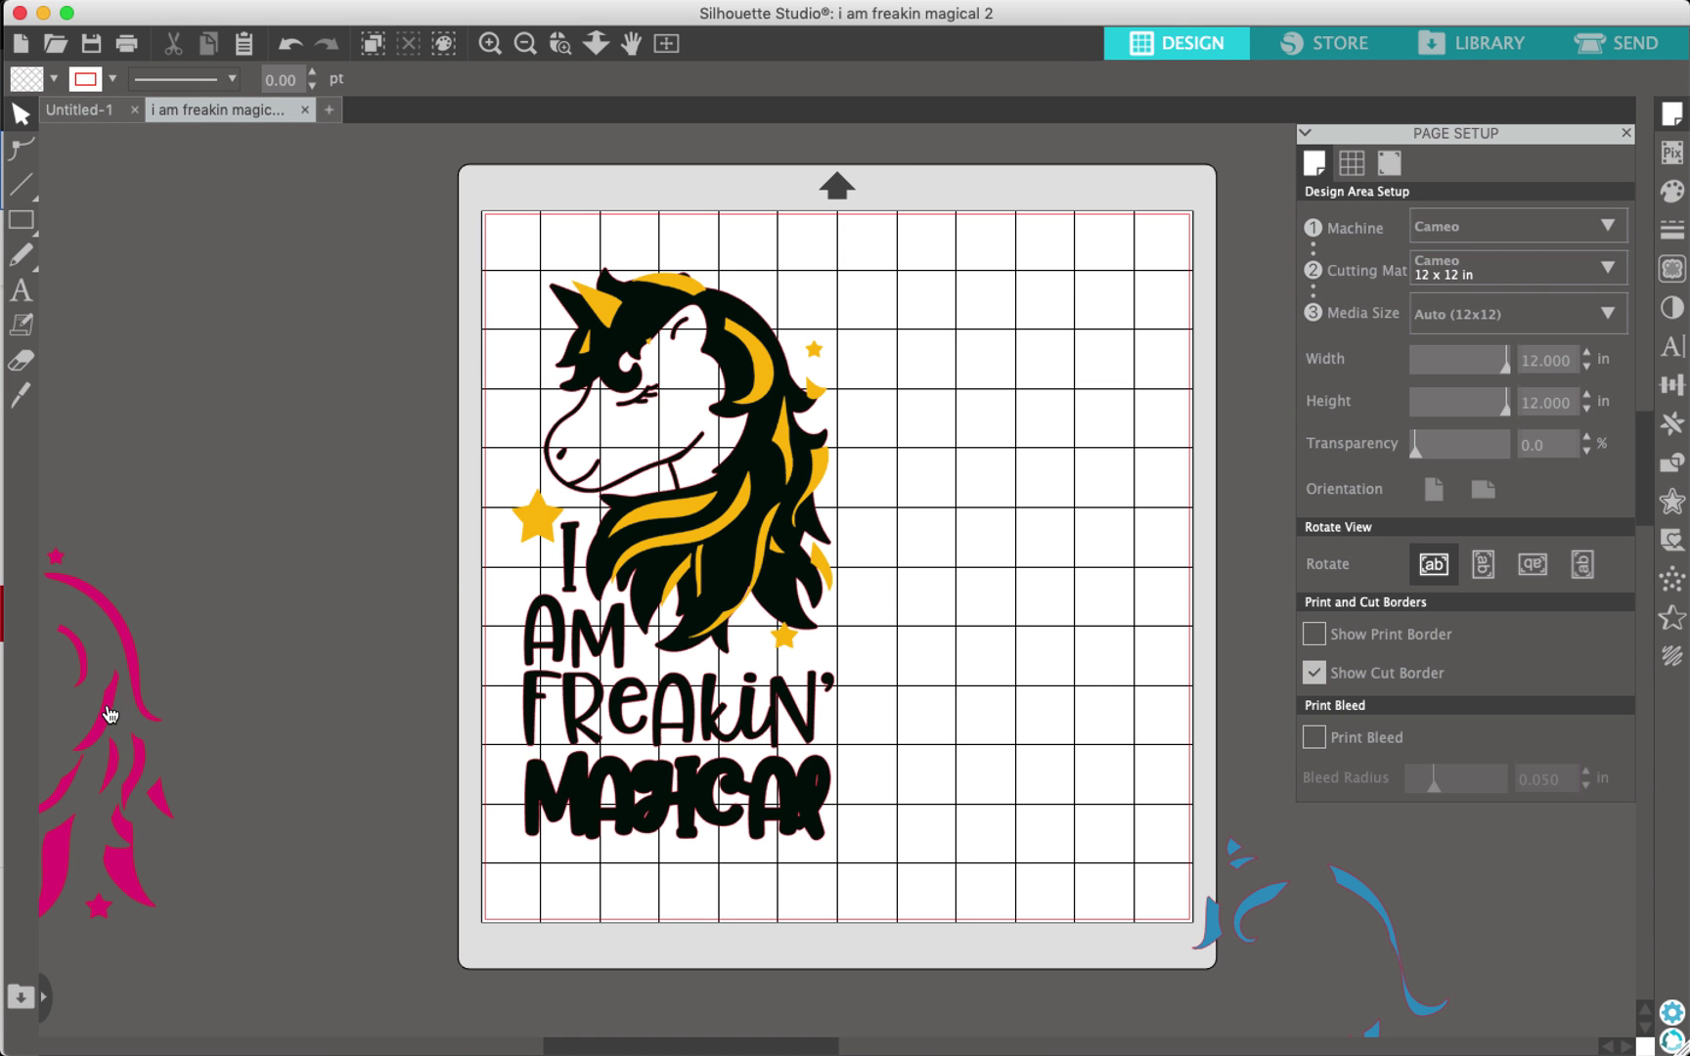
# Place the pink and blue layers on the unicorn, nudging the yellow hair into alignment, then deselect
pyautogui.moveTo(106, 705); pyautogui.dragTo(755, 433)
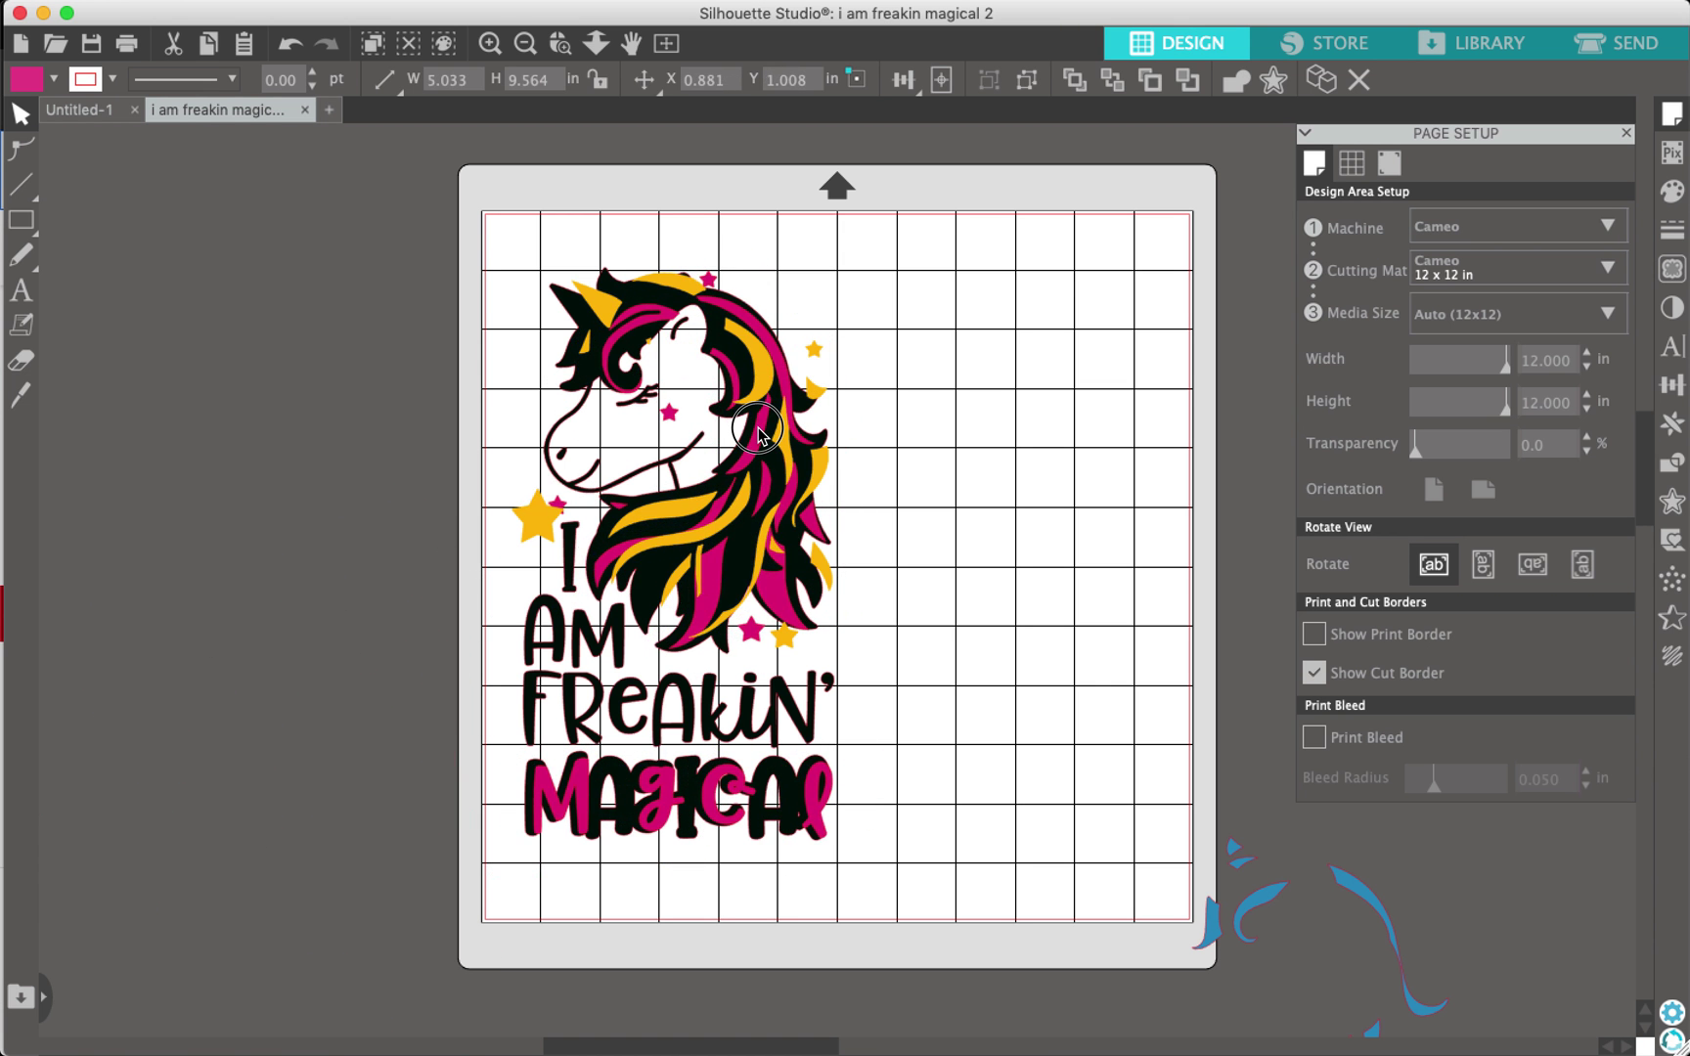
pyautogui.click(743, 516)
pyautogui.moveTo(743, 516); pyautogui.dragTo(724, 520)
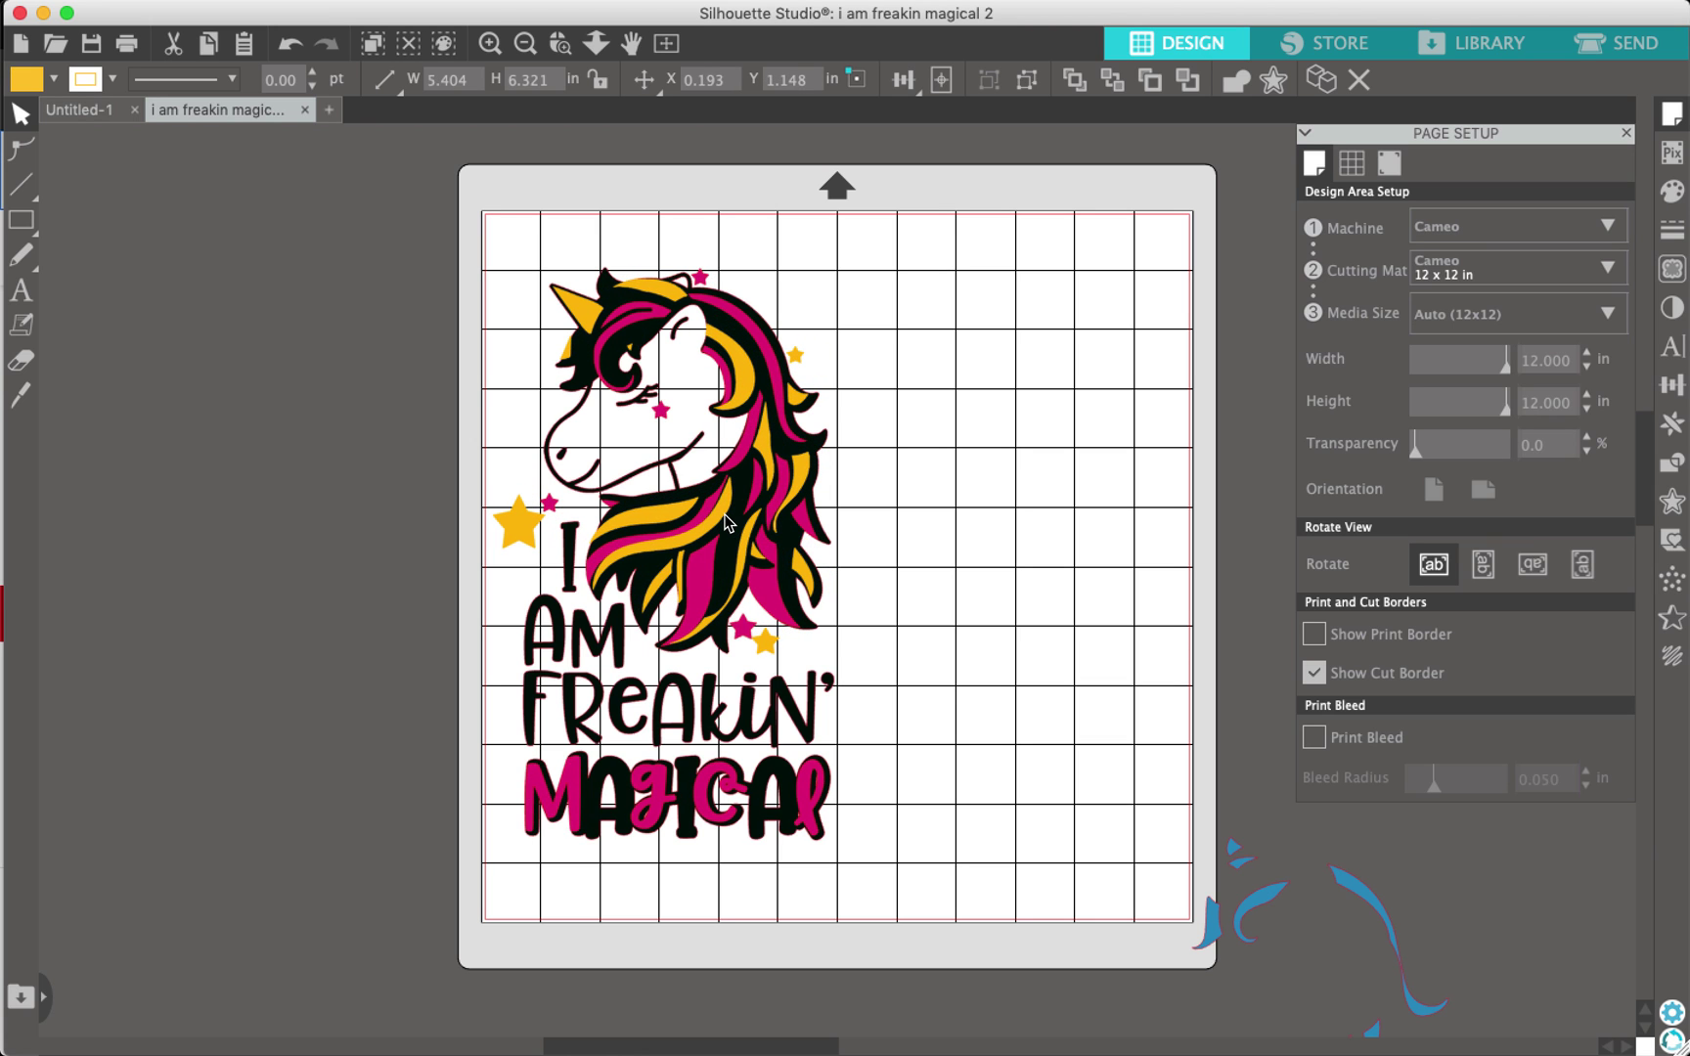
pyautogui.moveTo(1248, 885); pyautogui.dragTo(745, 335)
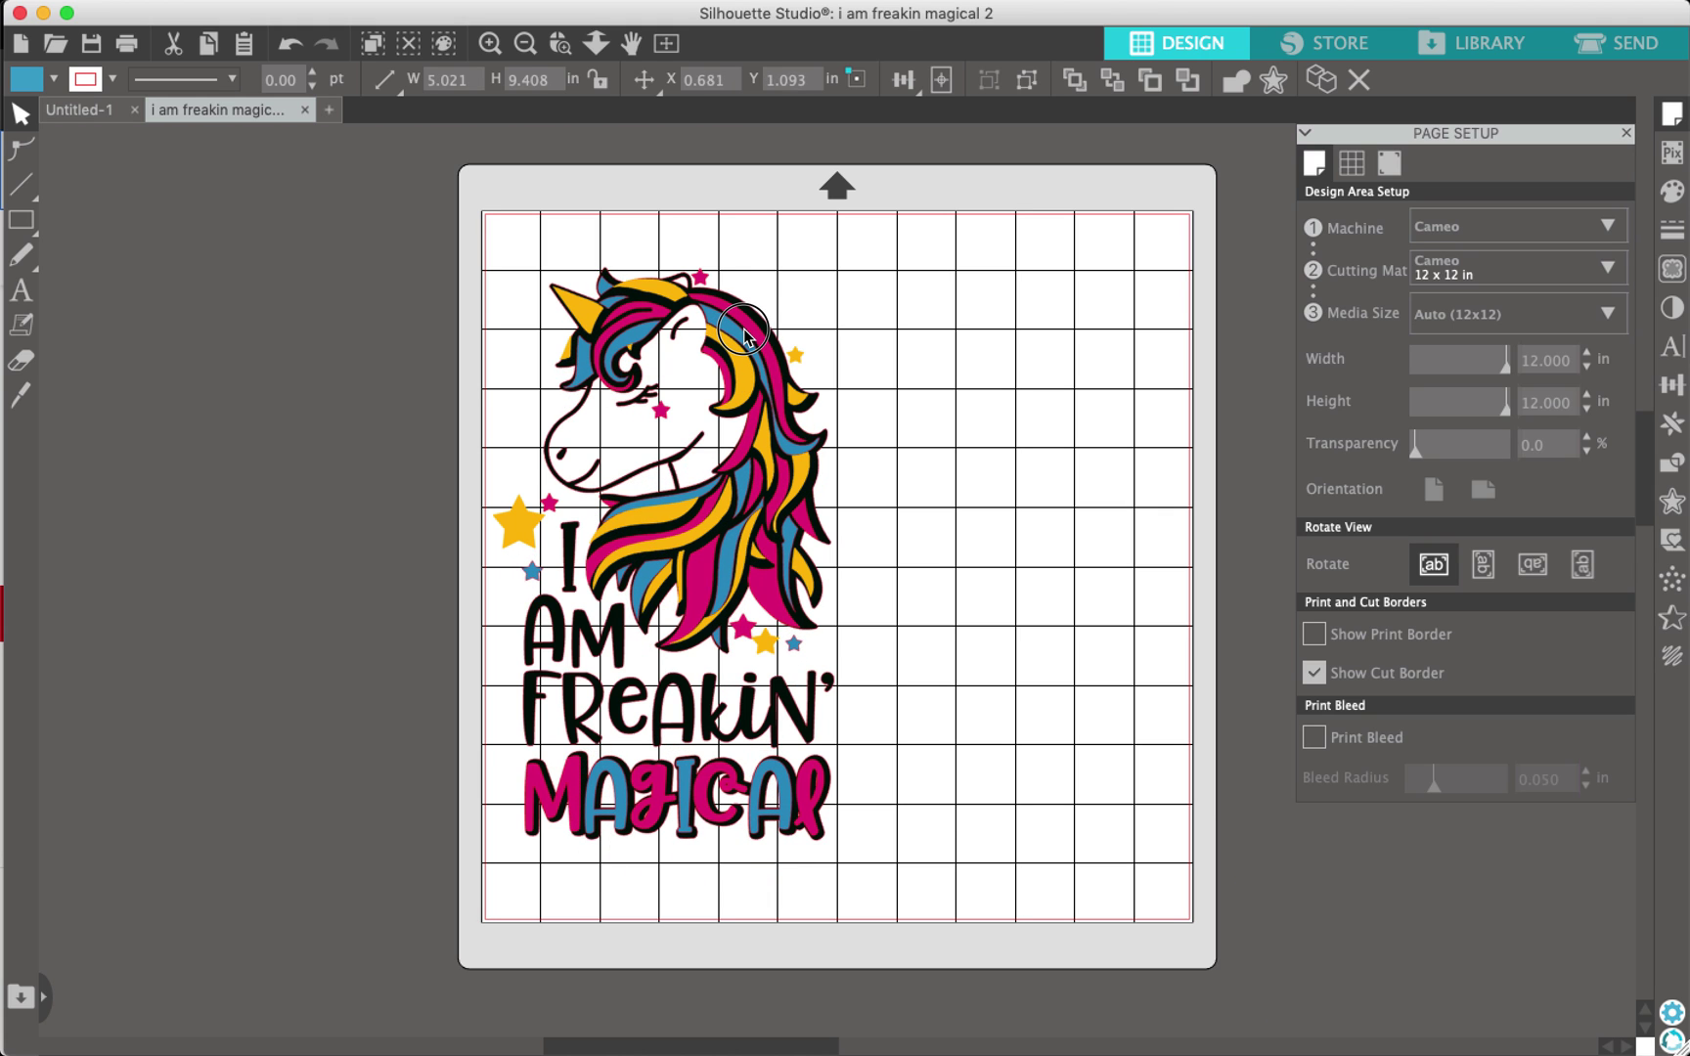
pyautogui.click(1171, 373)
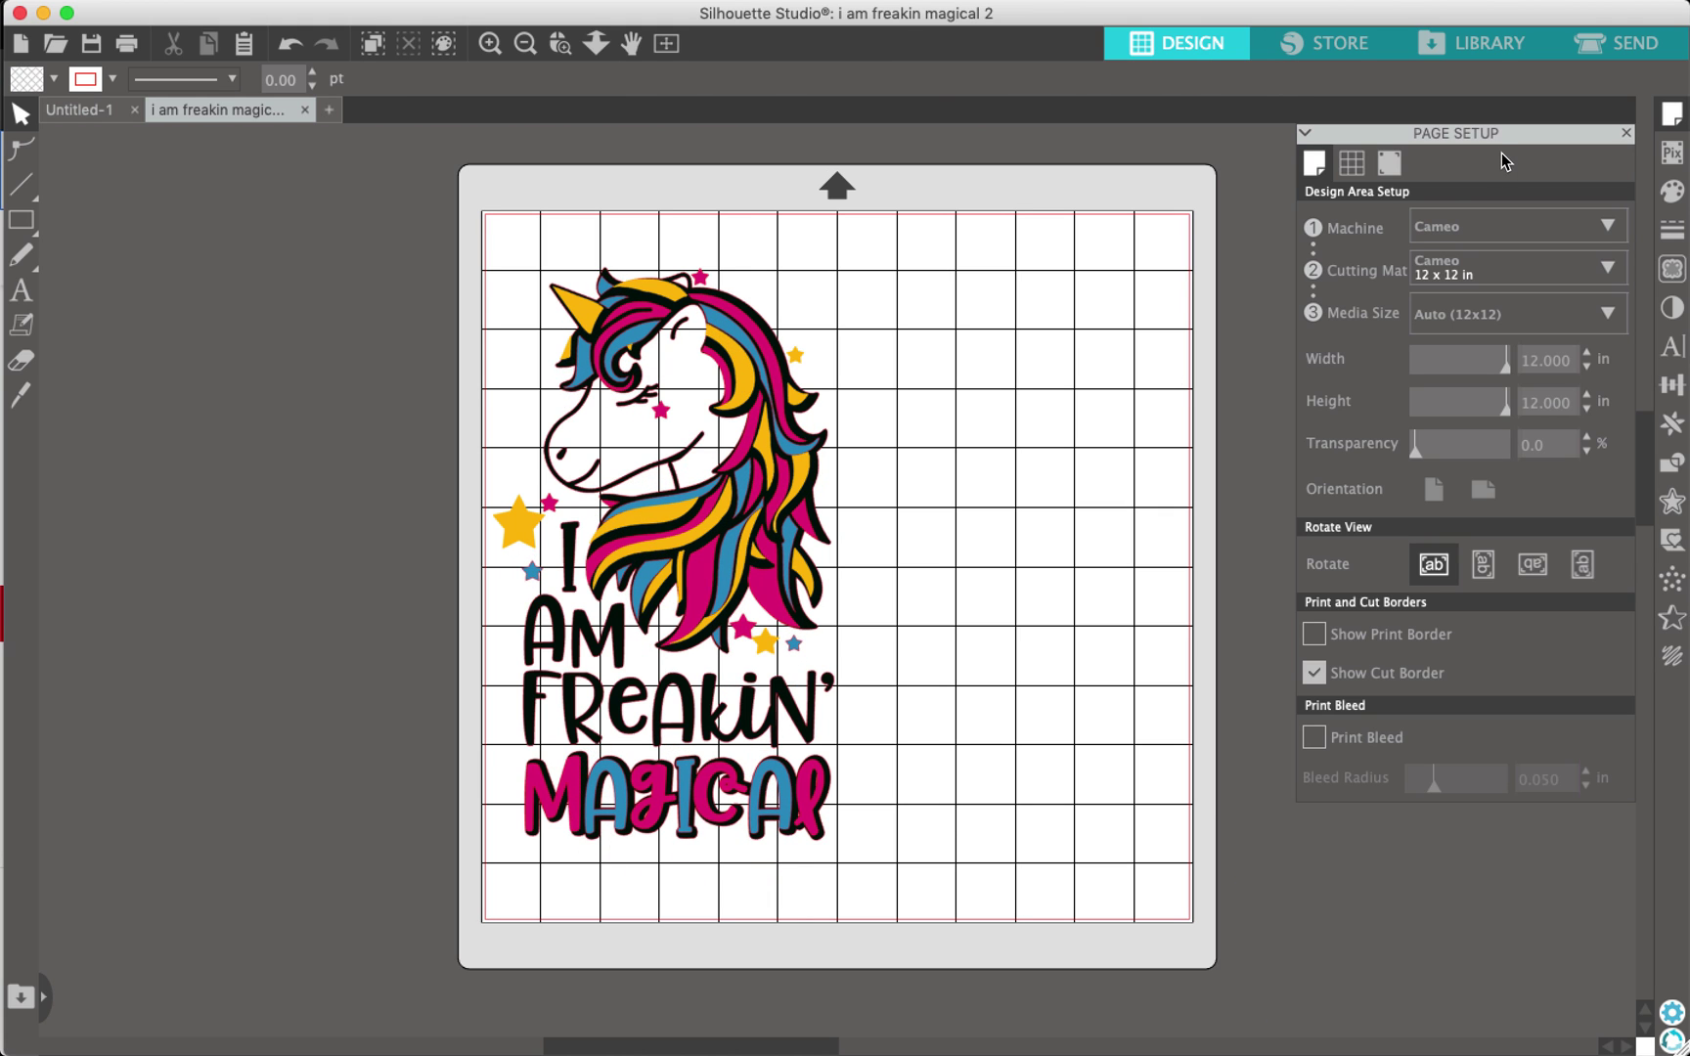
# Group Send's cut settings by fill colour and toggle the yellow, black and pink fill checkboxes
pyautogui.click(1610, 52)
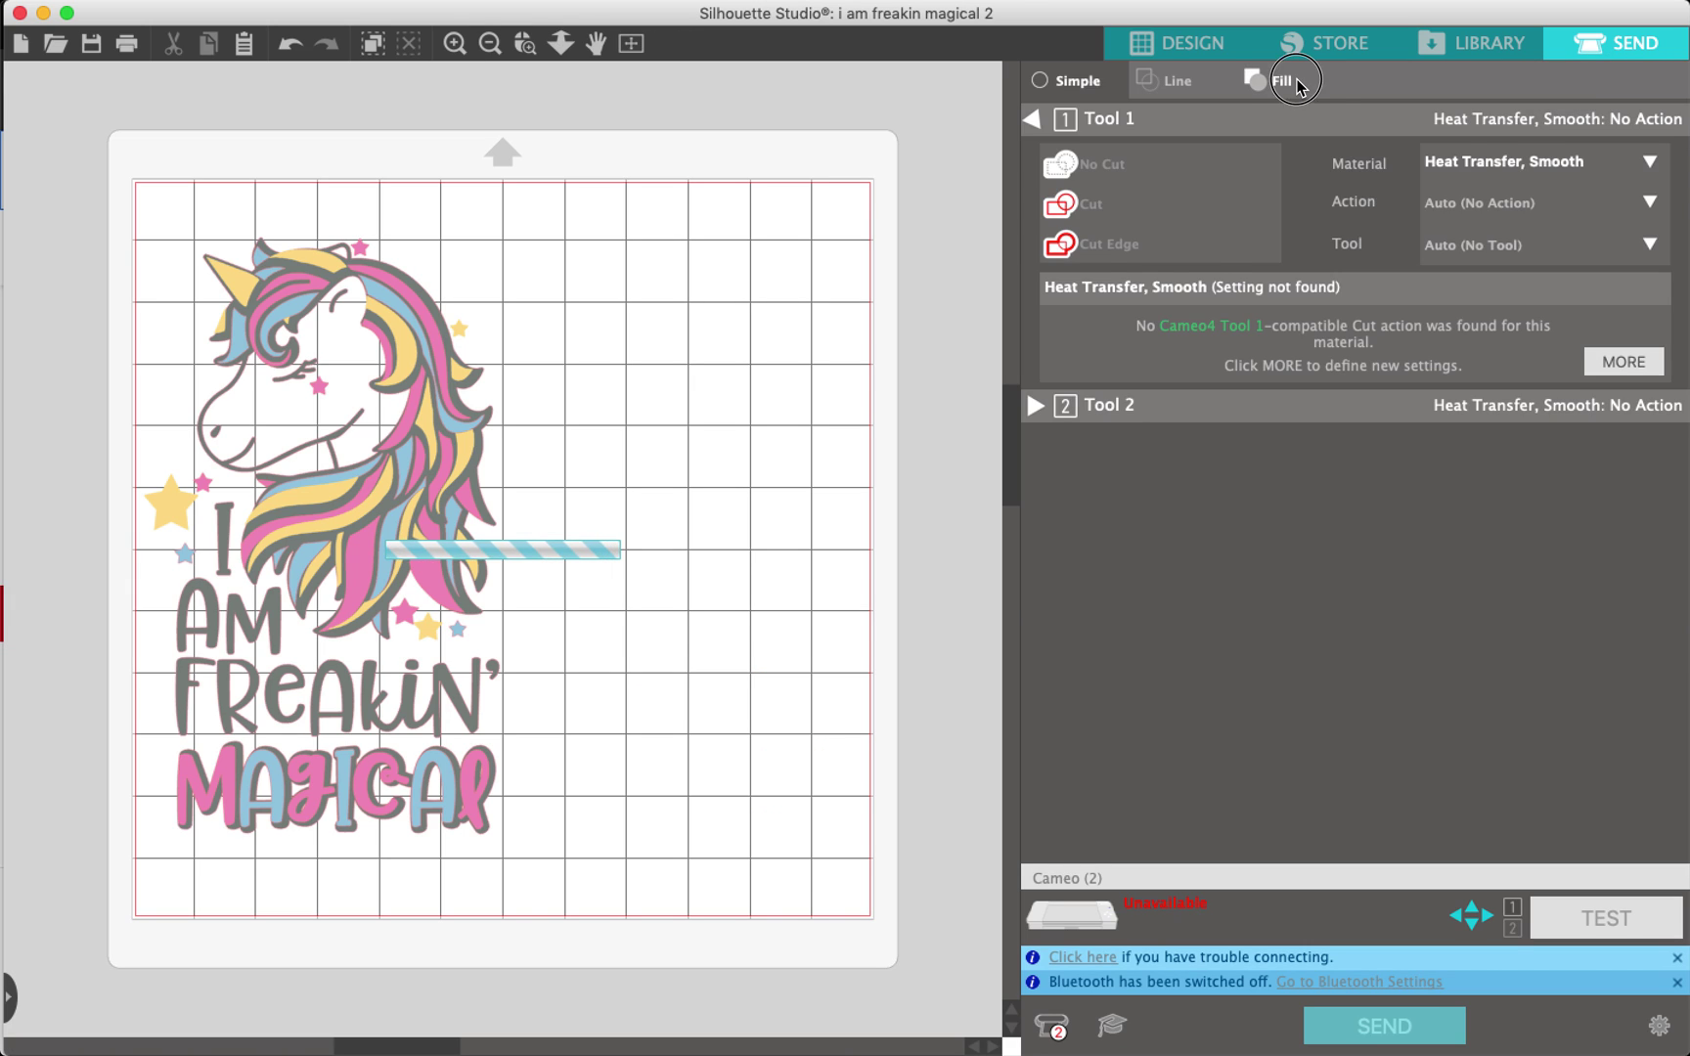
pyautogui.click(1298, 84)
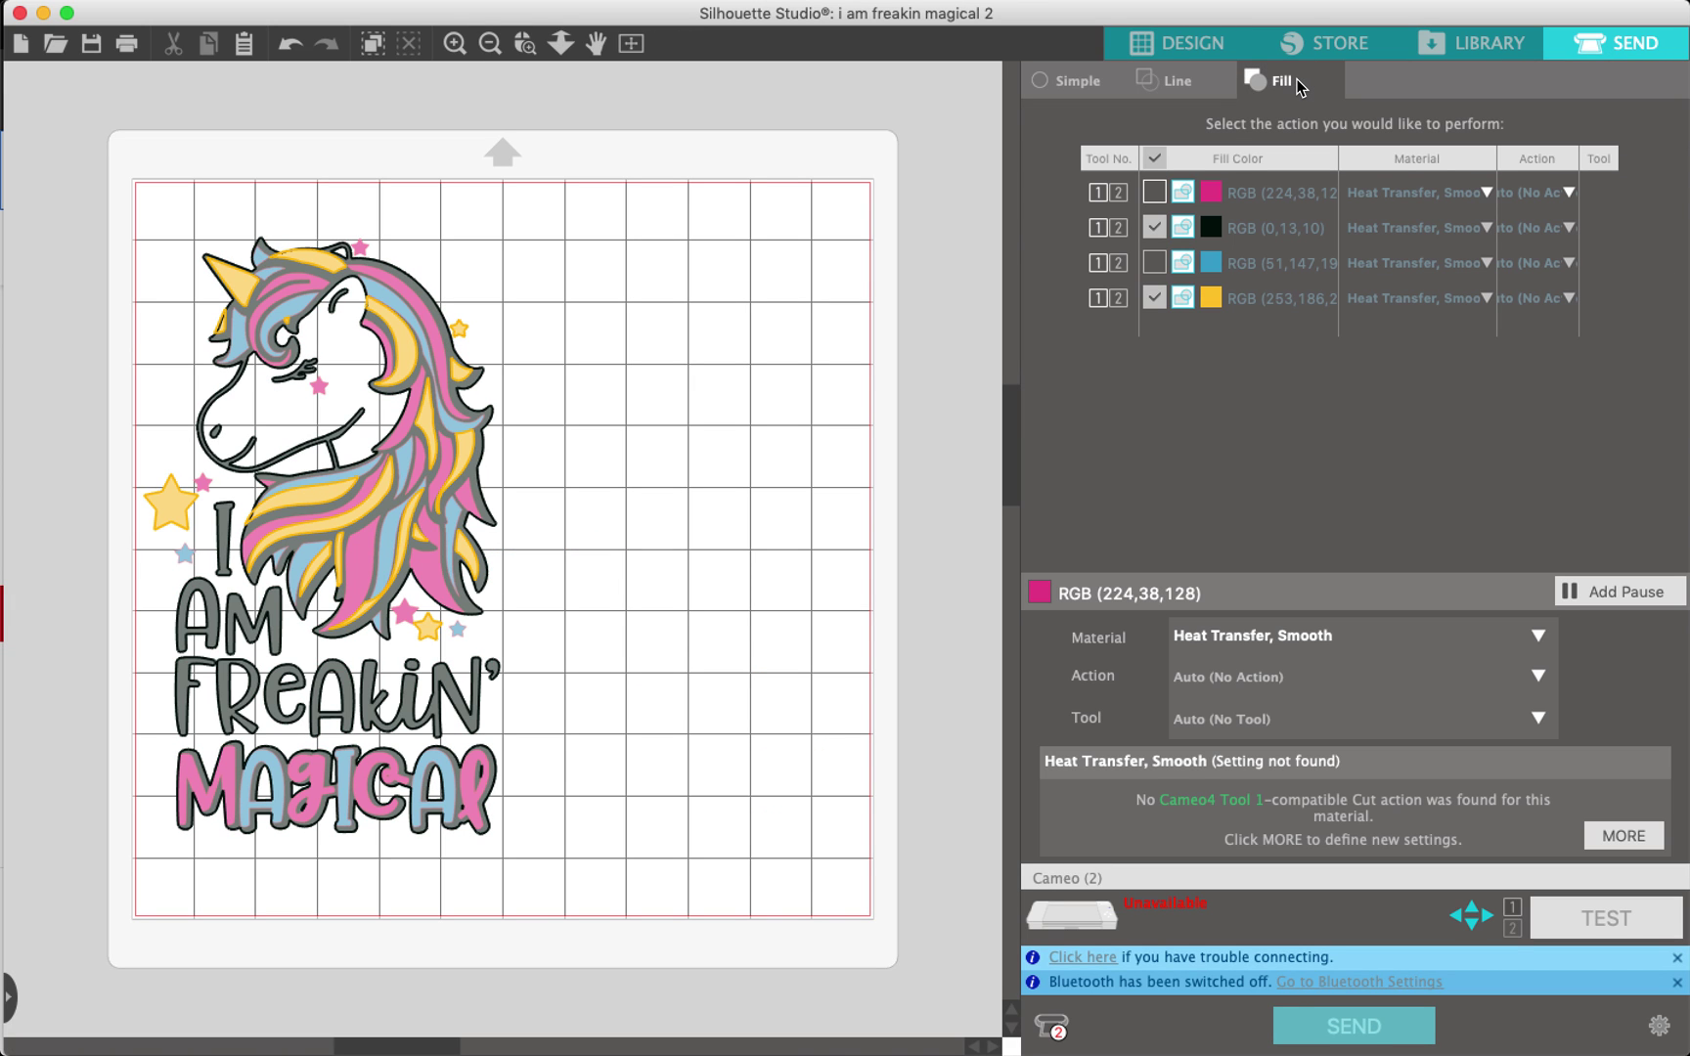
pyautogui.click(1155, 297)
pyautogui.click(1155, 229)
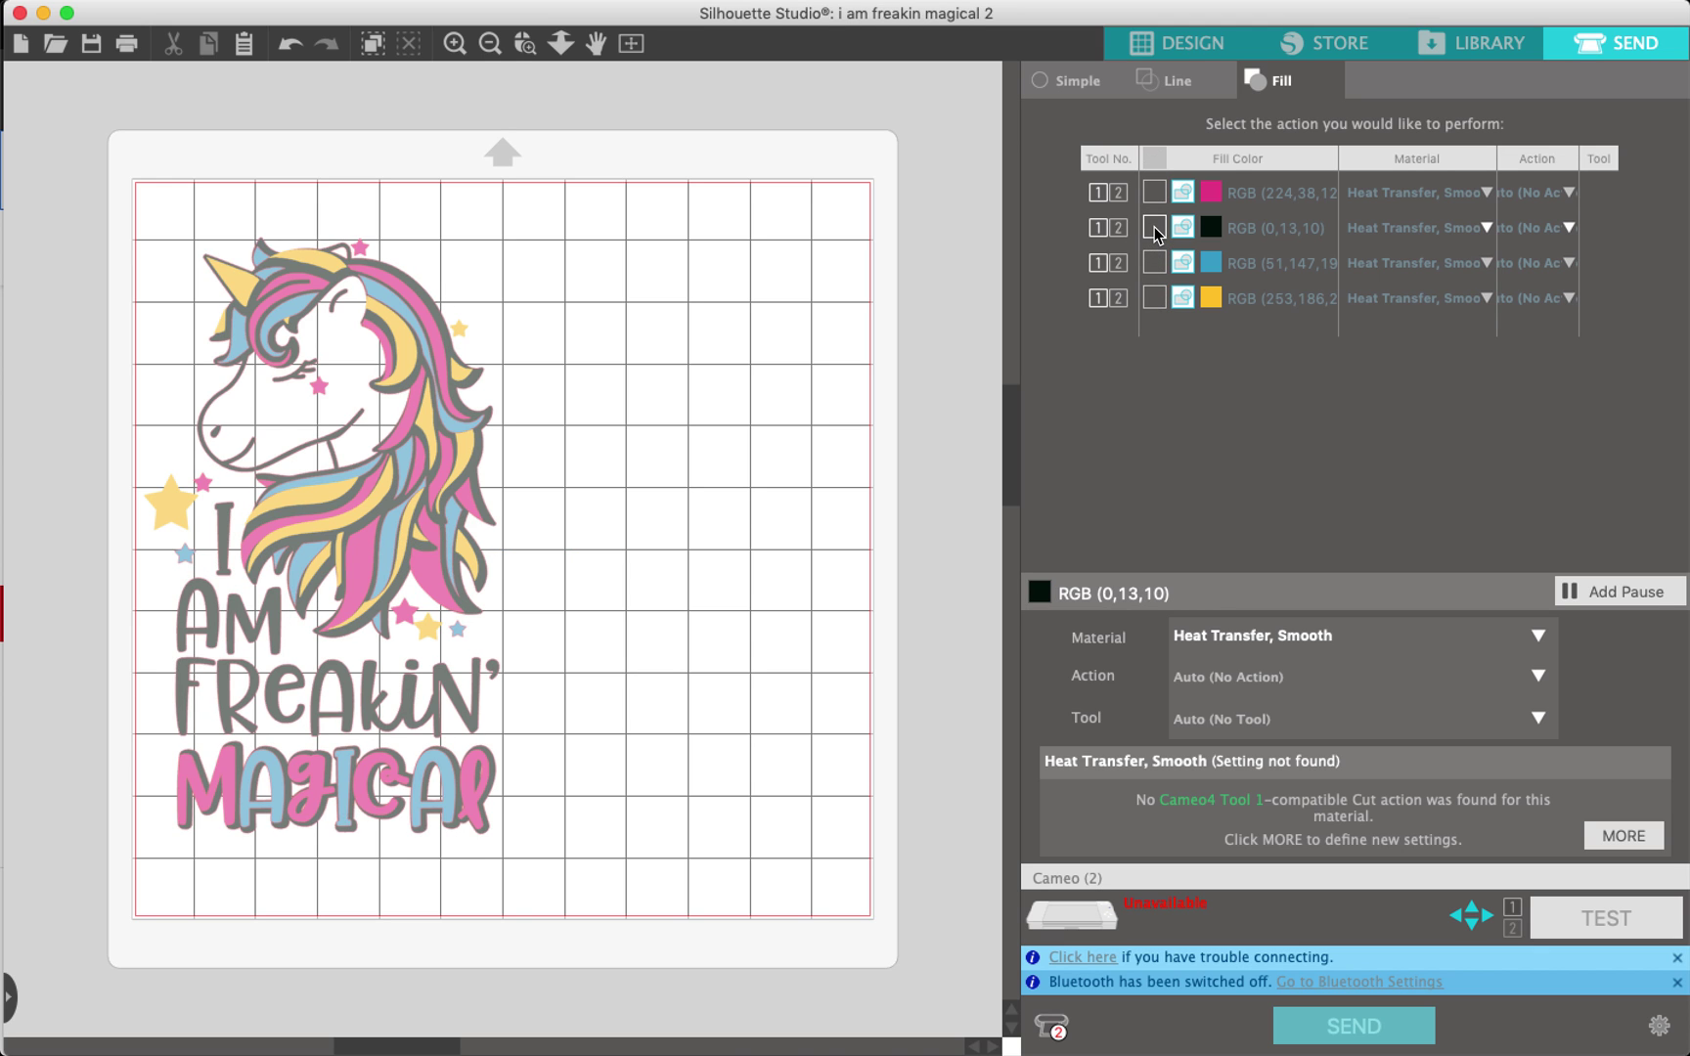
pyautogui.click(1156, 193)
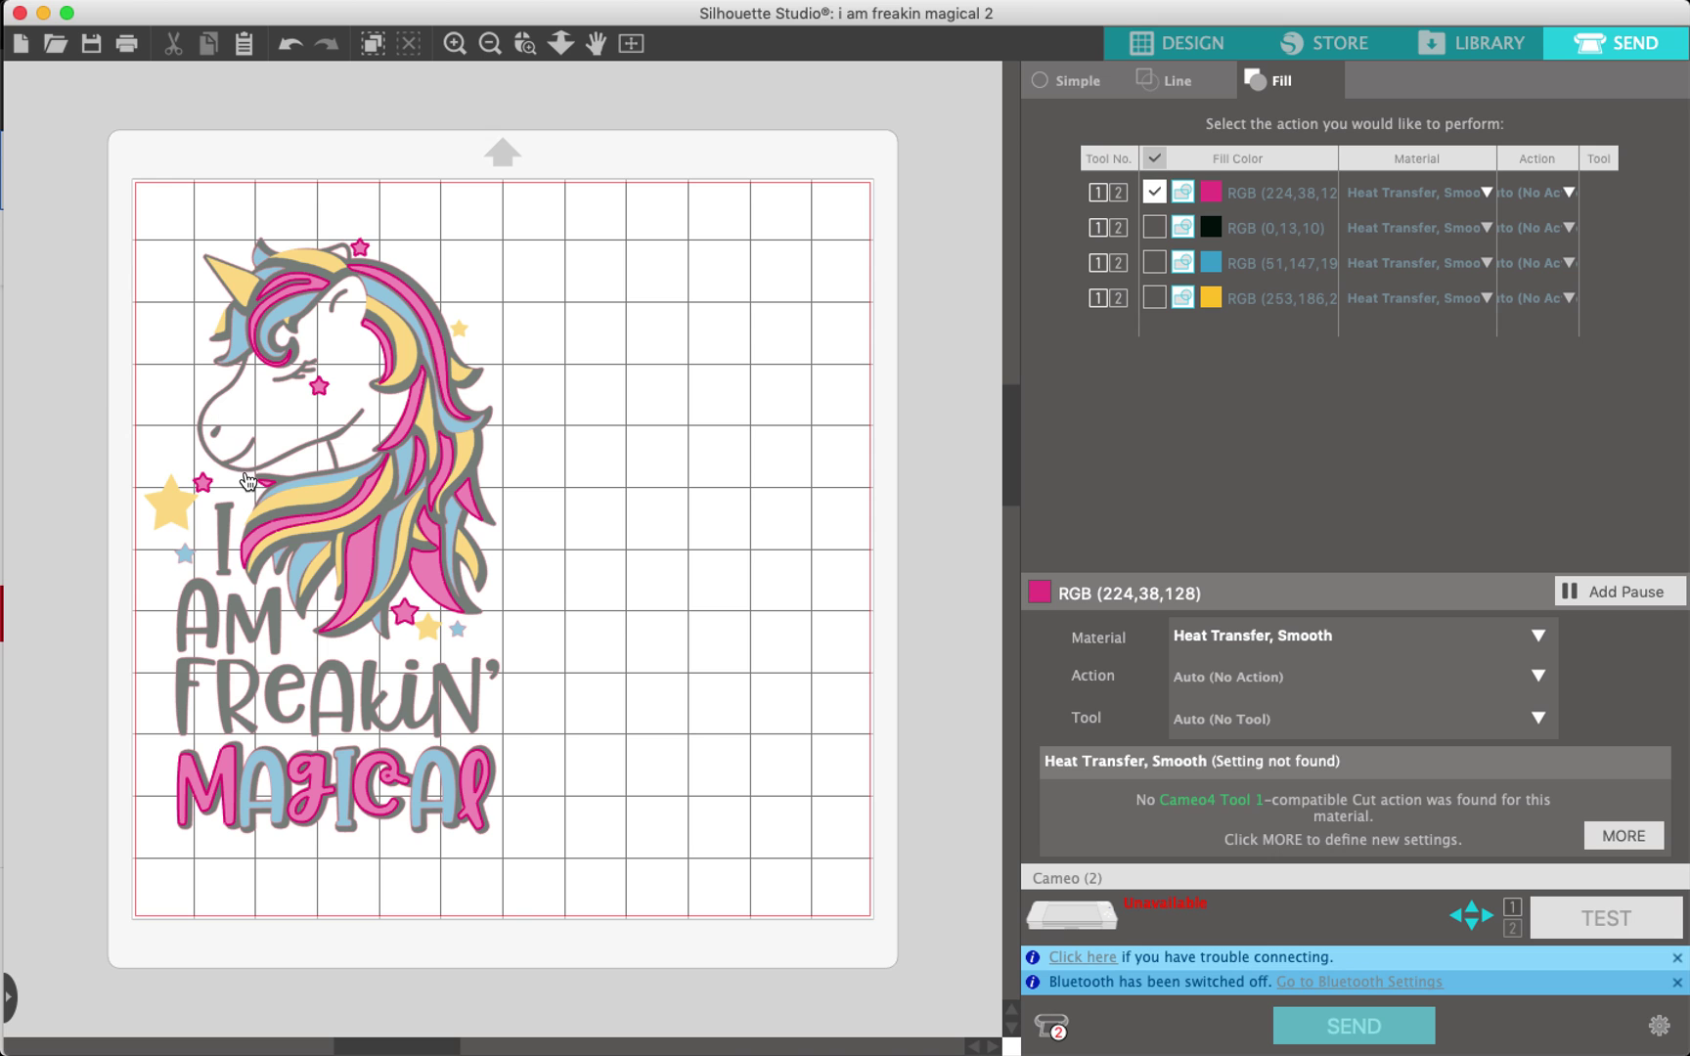
pyautogui.click(1155, 195)
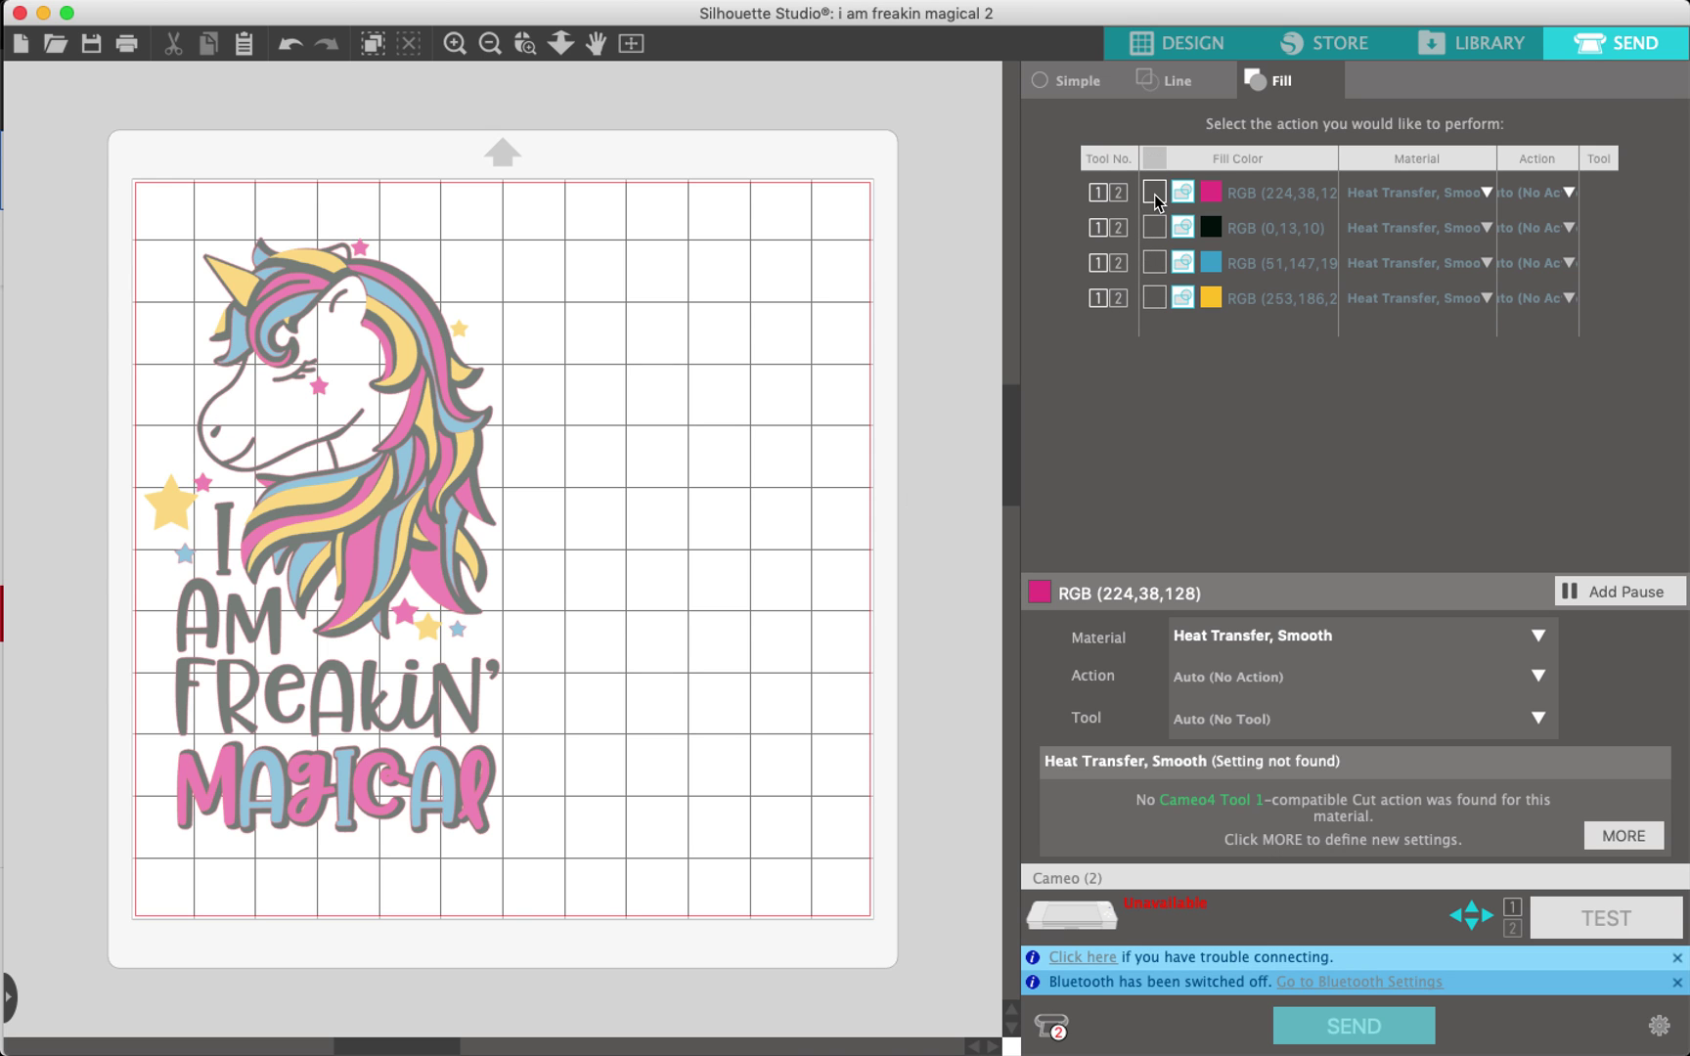
pyautogui.click(1156, 227)
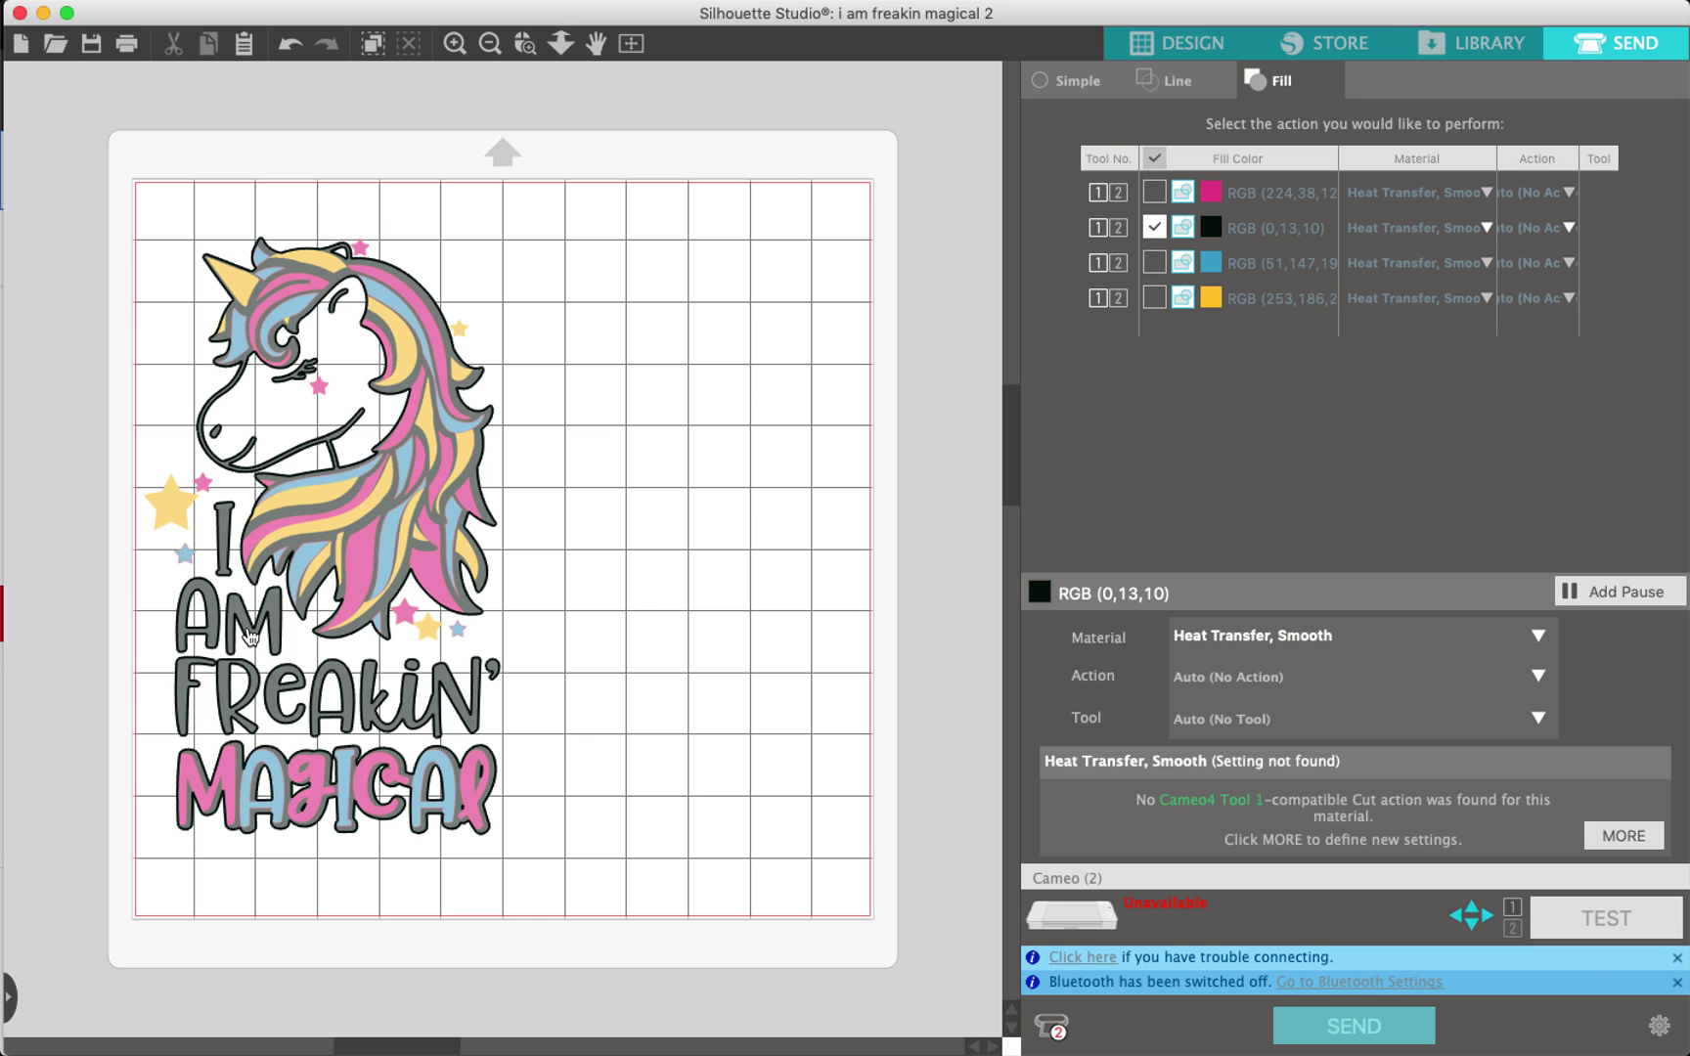
pyautogui.click(1154, 228)
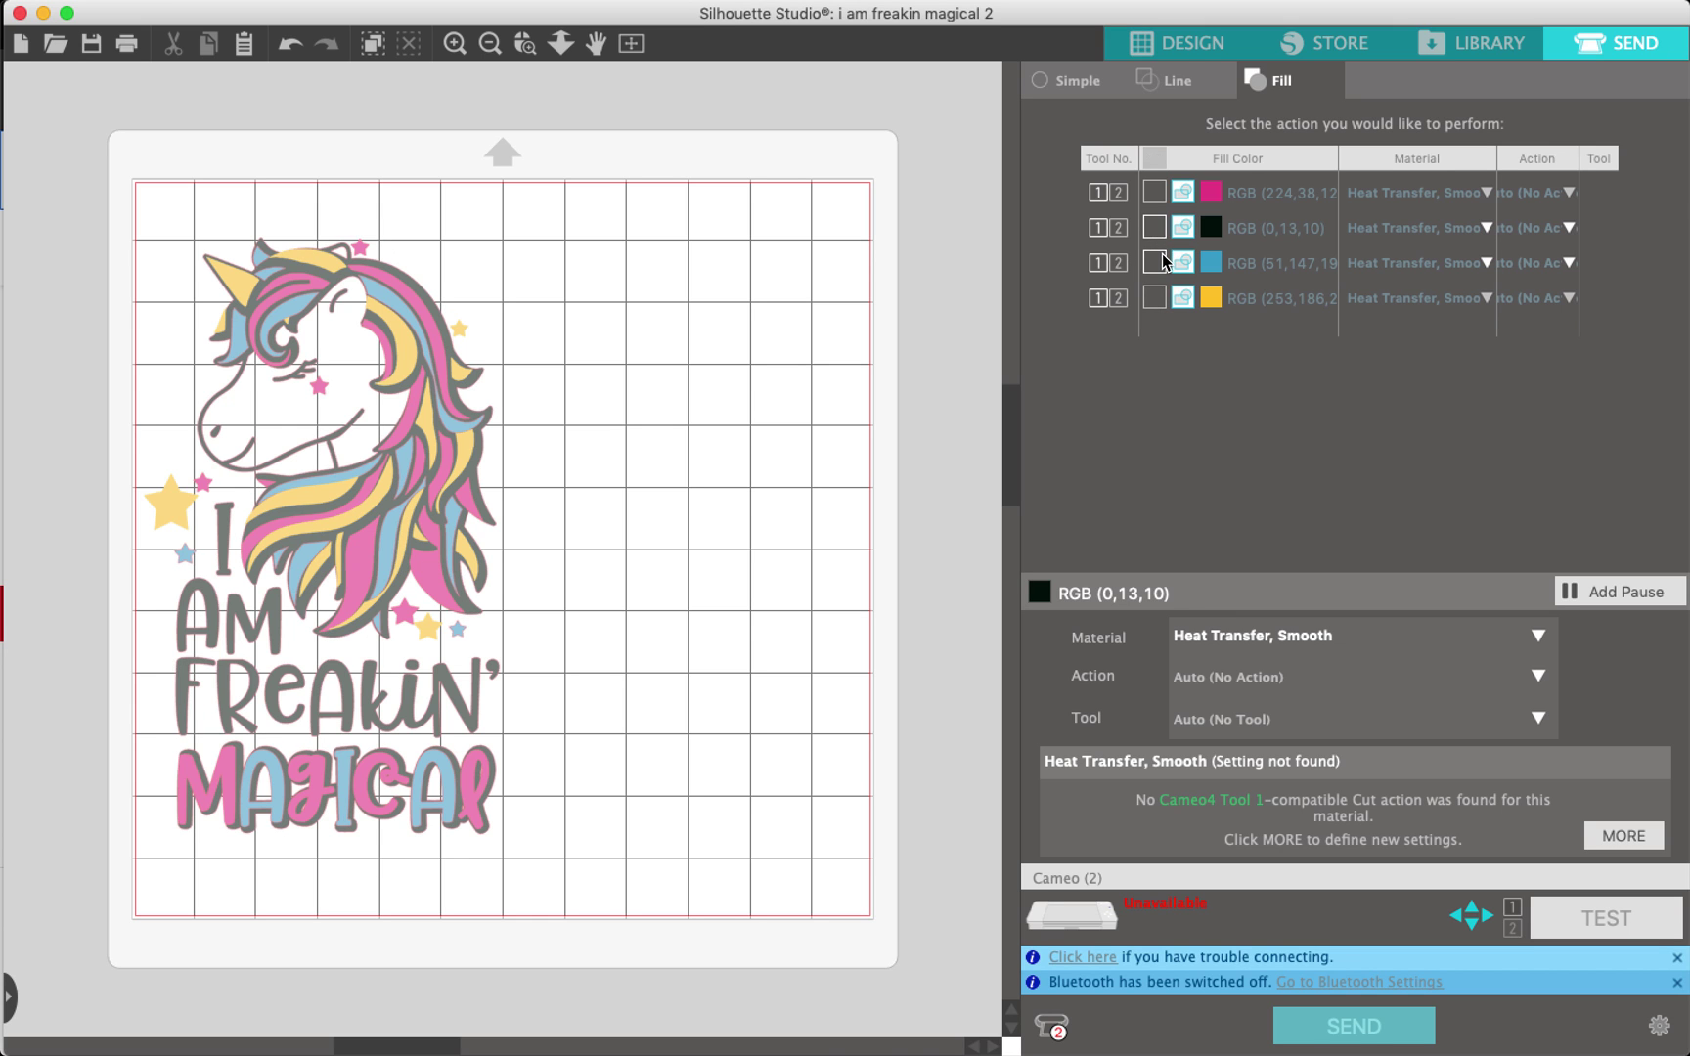
# Leave only the yellow fill marked to cut and assign it to tool 1
pyautogui.click(1161, 259)
pyautogui.click(1161, 260)
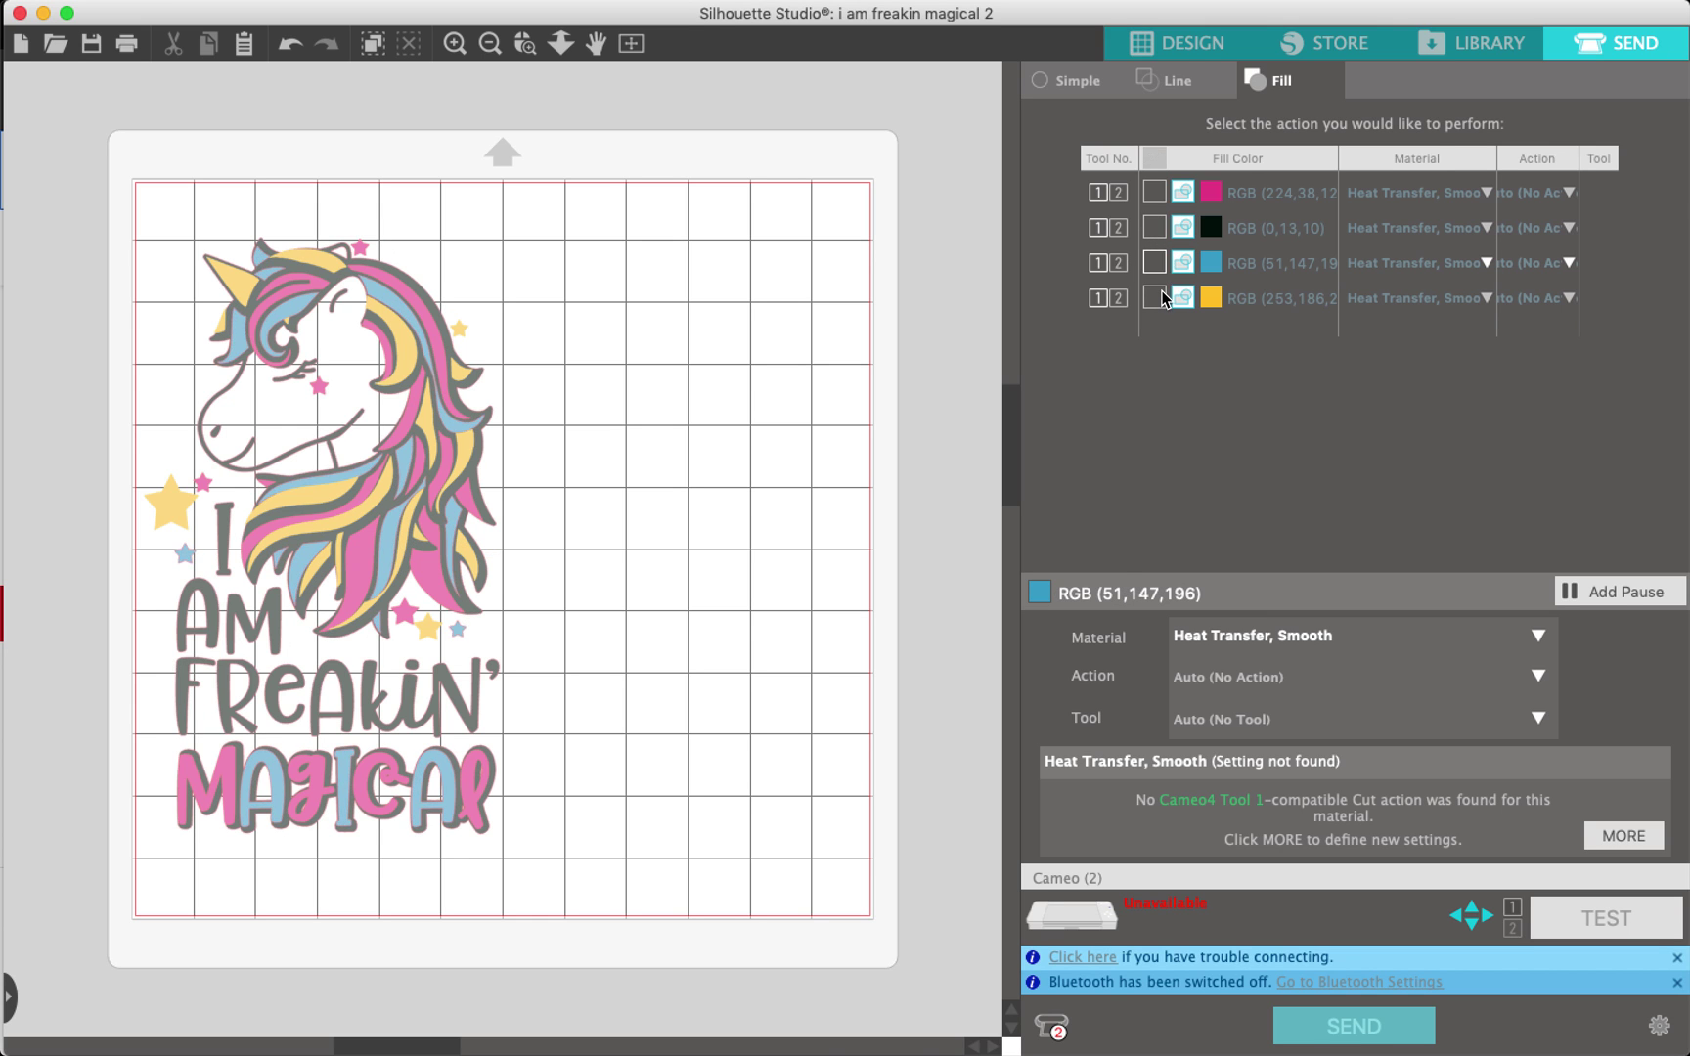
pyautogui.click(1156, 296)
pyautogui.click(1116, 234)
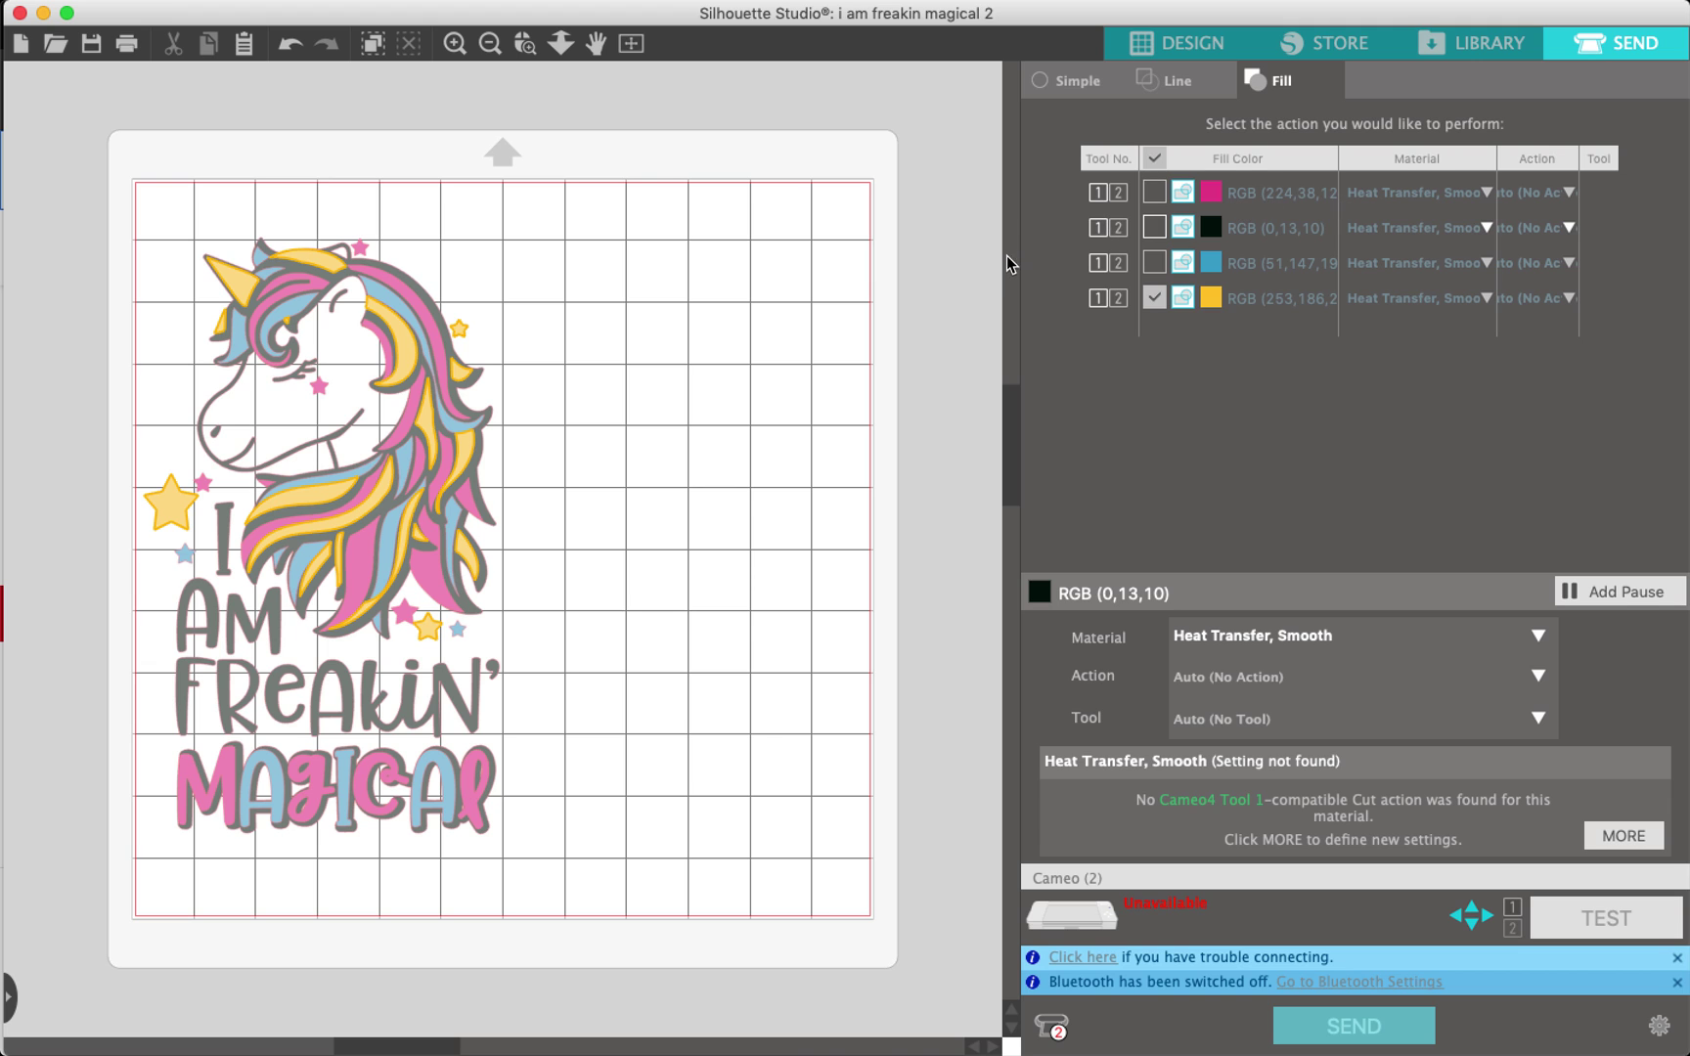
pyautogui.click(1154, 297)
pyautogui.click(1122, 300)
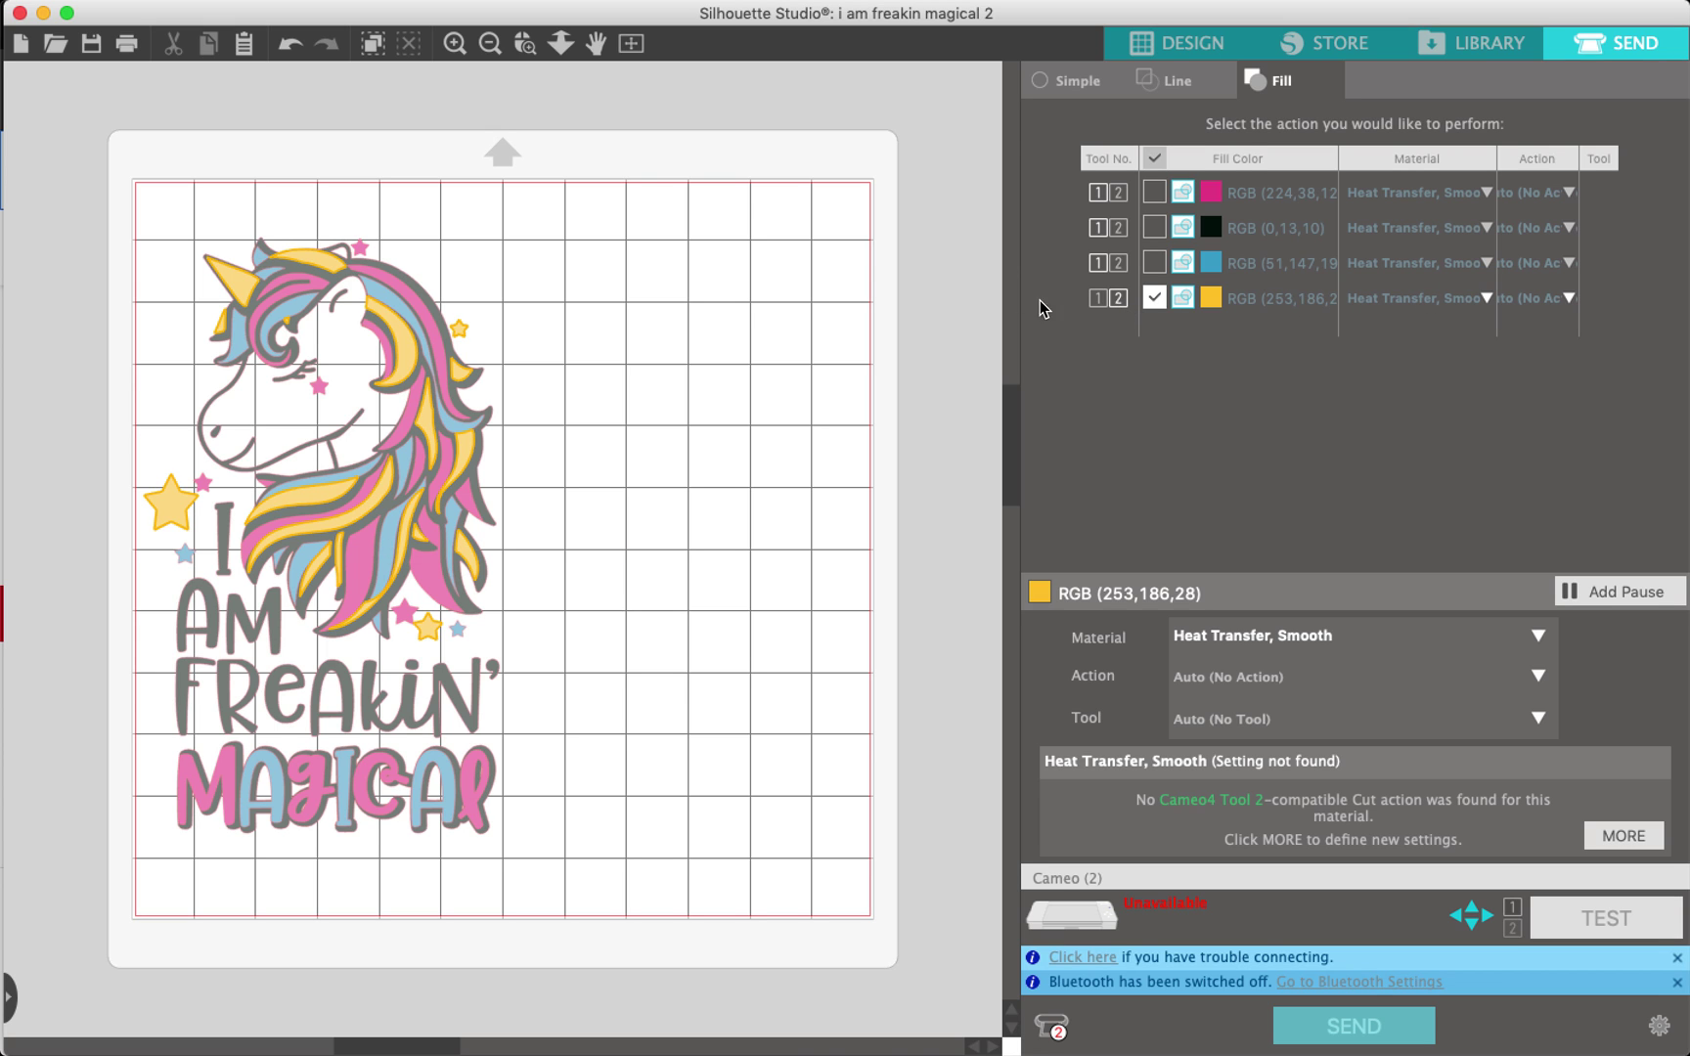
pyautogui.click(1098, 299)
# Set the pink fill's material to Heat Transfer, Smooth
pyautogui.click(1266, 194)
pyautogui.click(1403, 192)
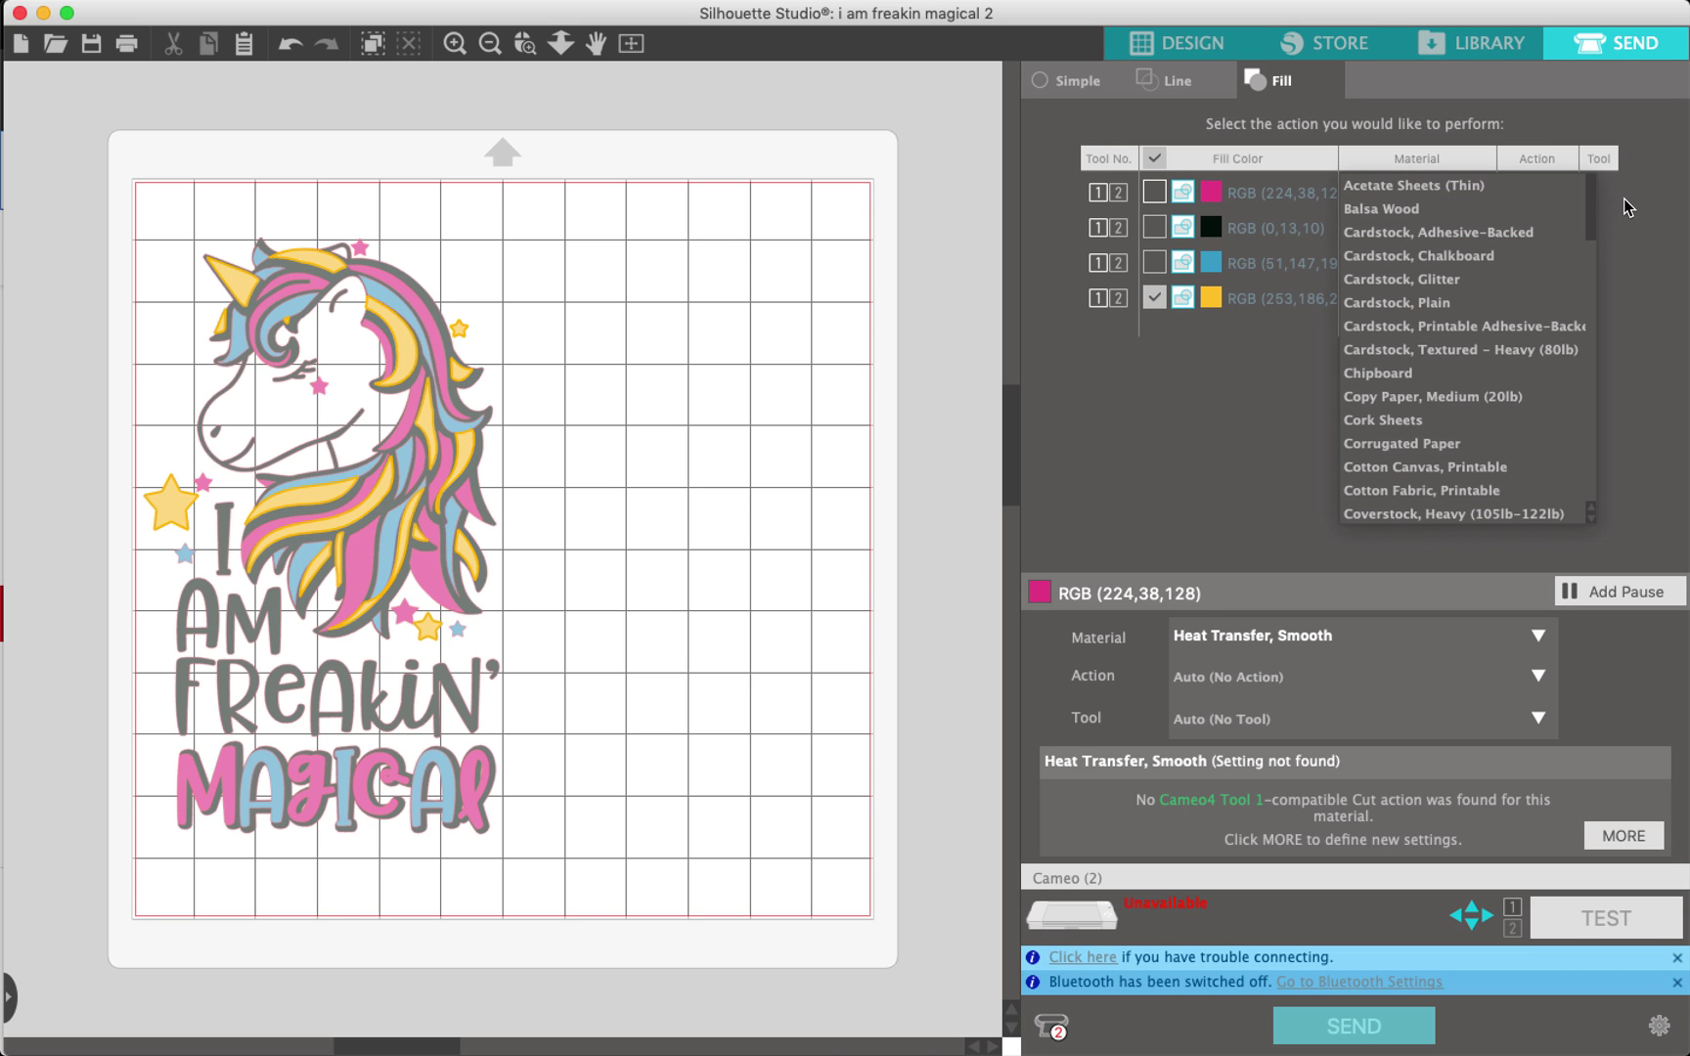
pyautogui.moveTo(1592, 206); pyautogui.dragTo(1589, 315)
pyautogui.scroll(-1, 1601, 440)
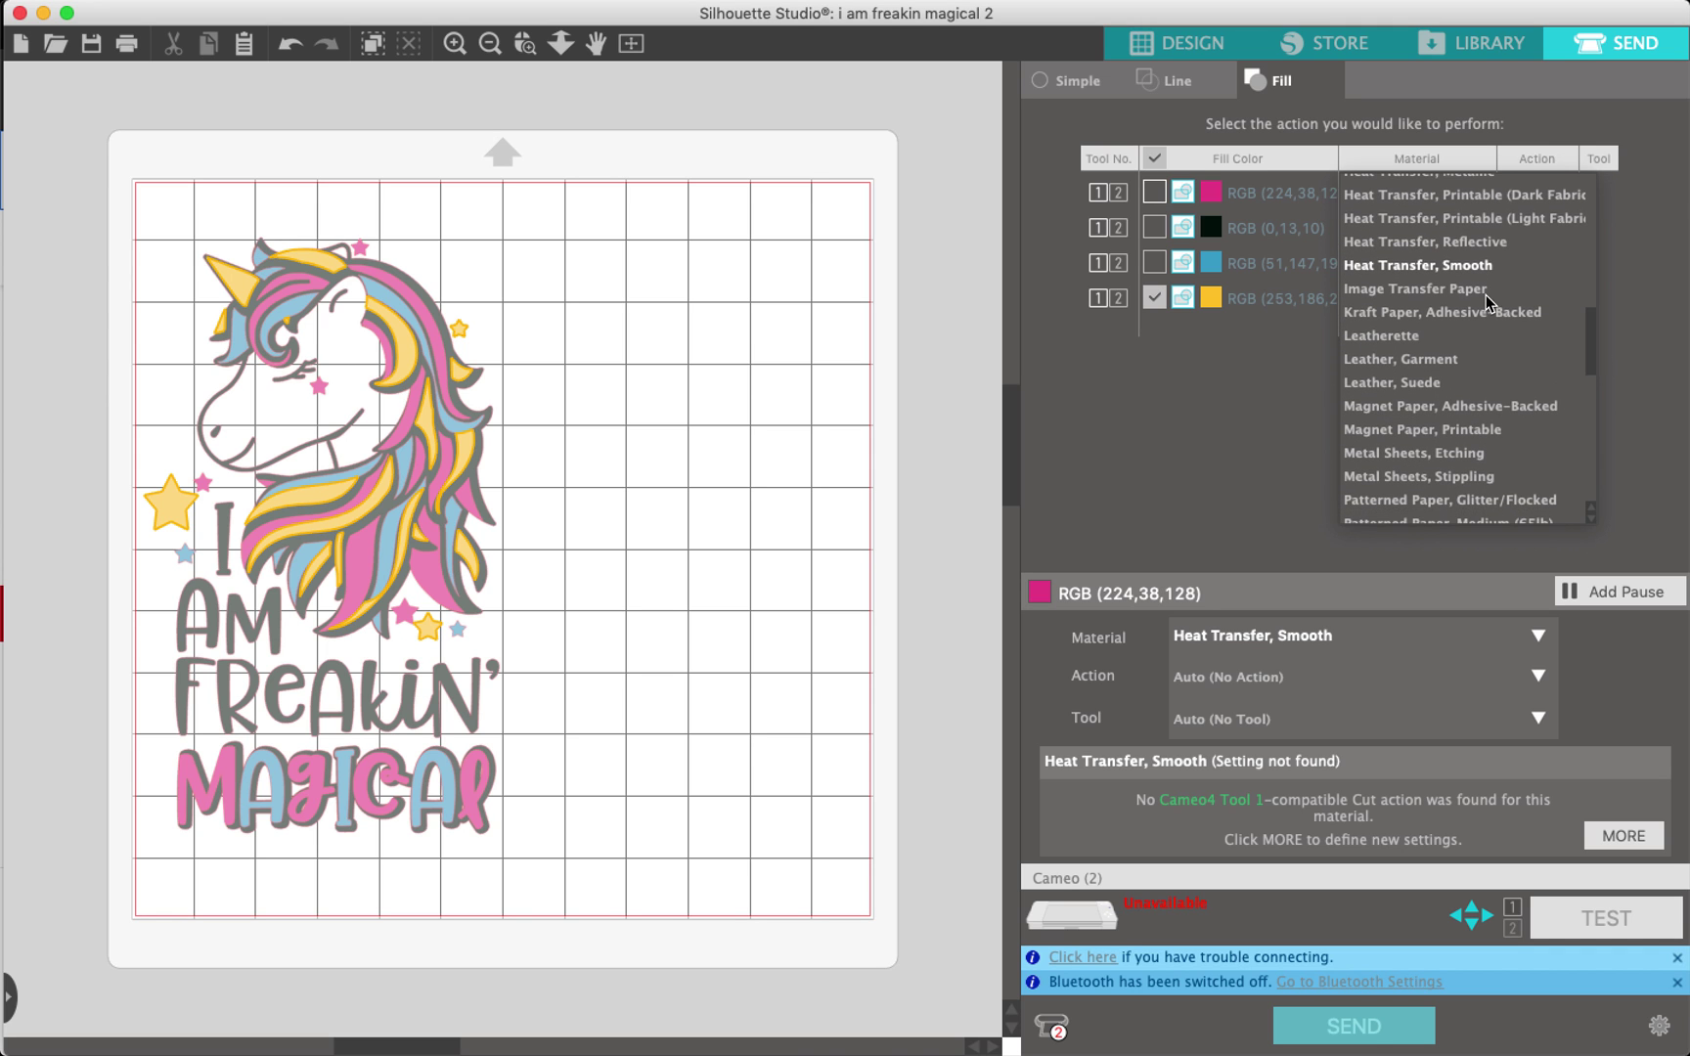
pyautogui.click(1414, 264)
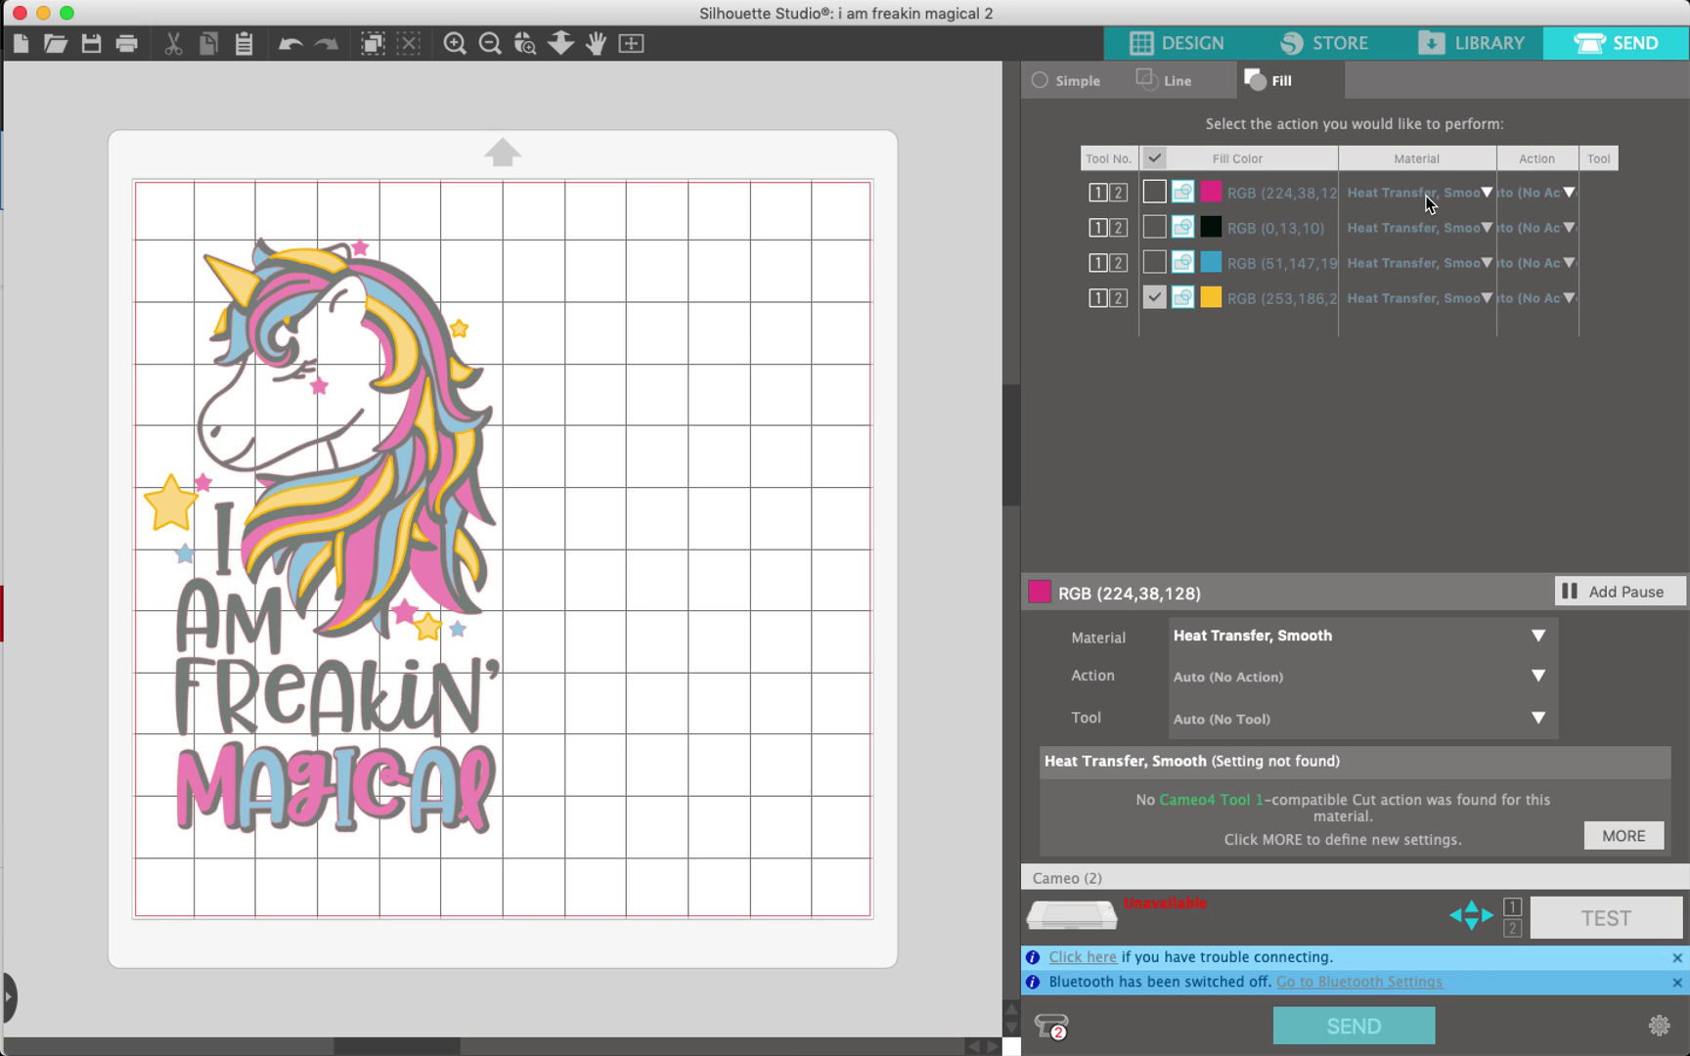
pyautogui.click(1393, 239)
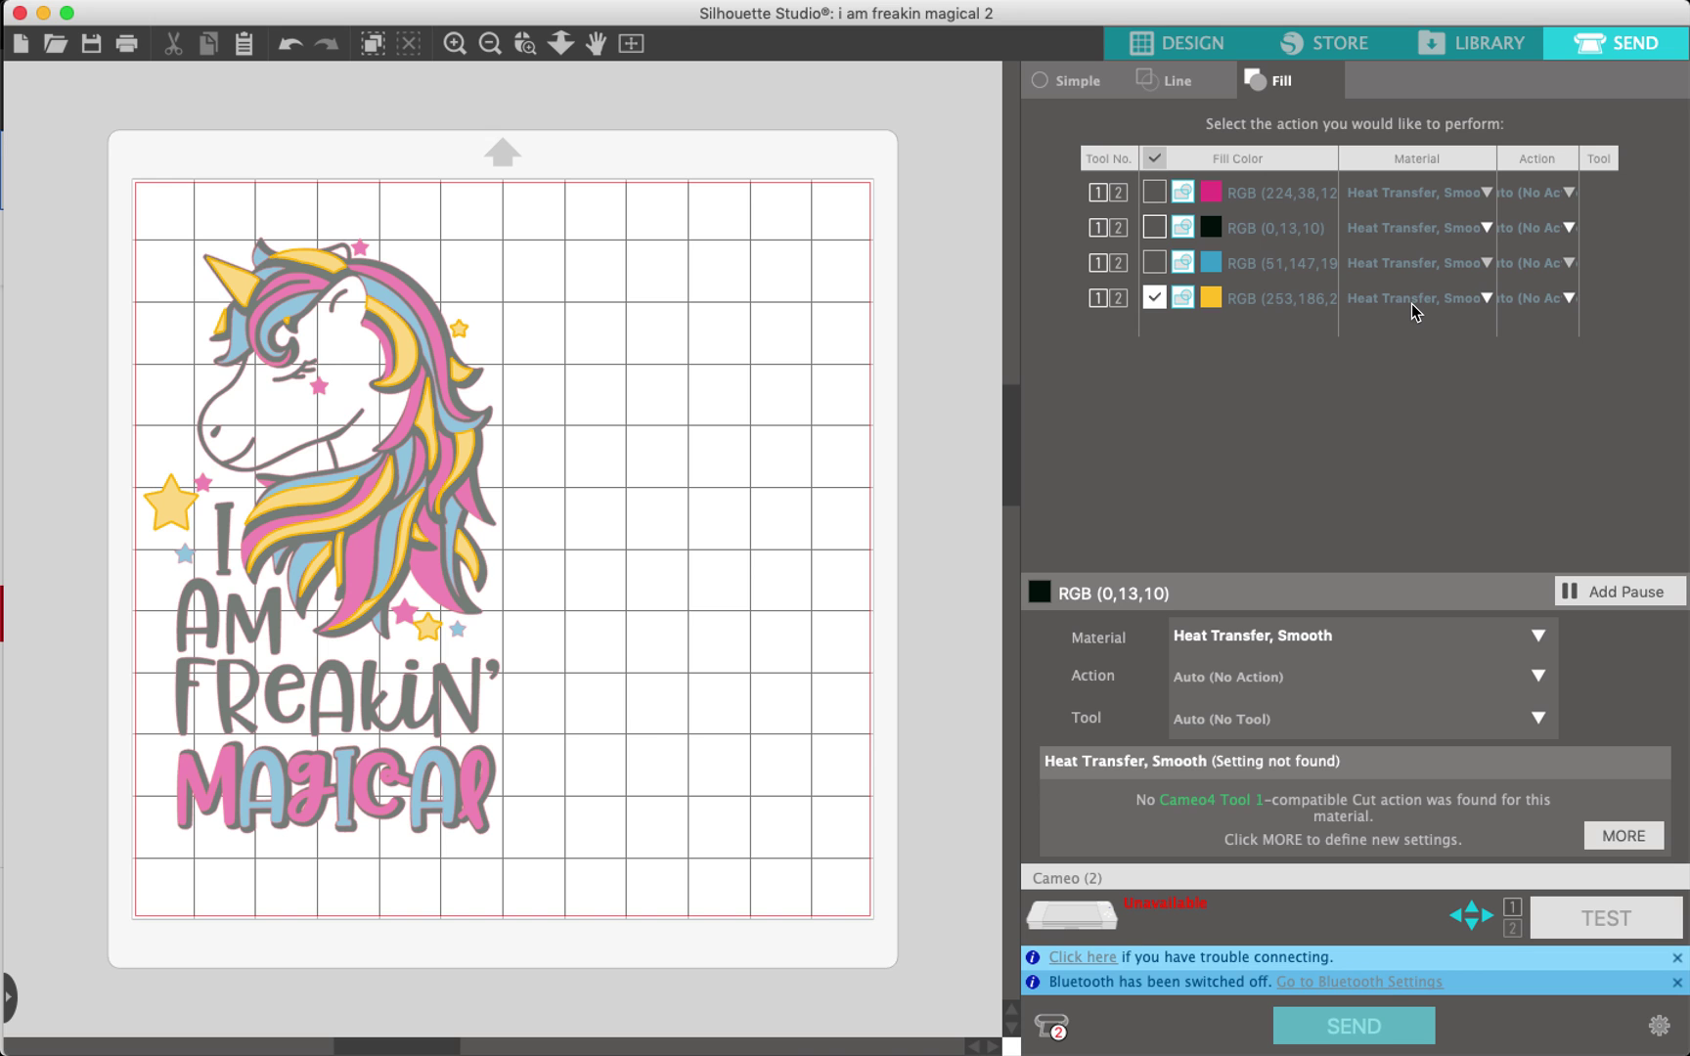
# Unmark the yellow fill, mark pink to cut, and switch to the line-colour grouping
pyautogui.click(1145, 307)
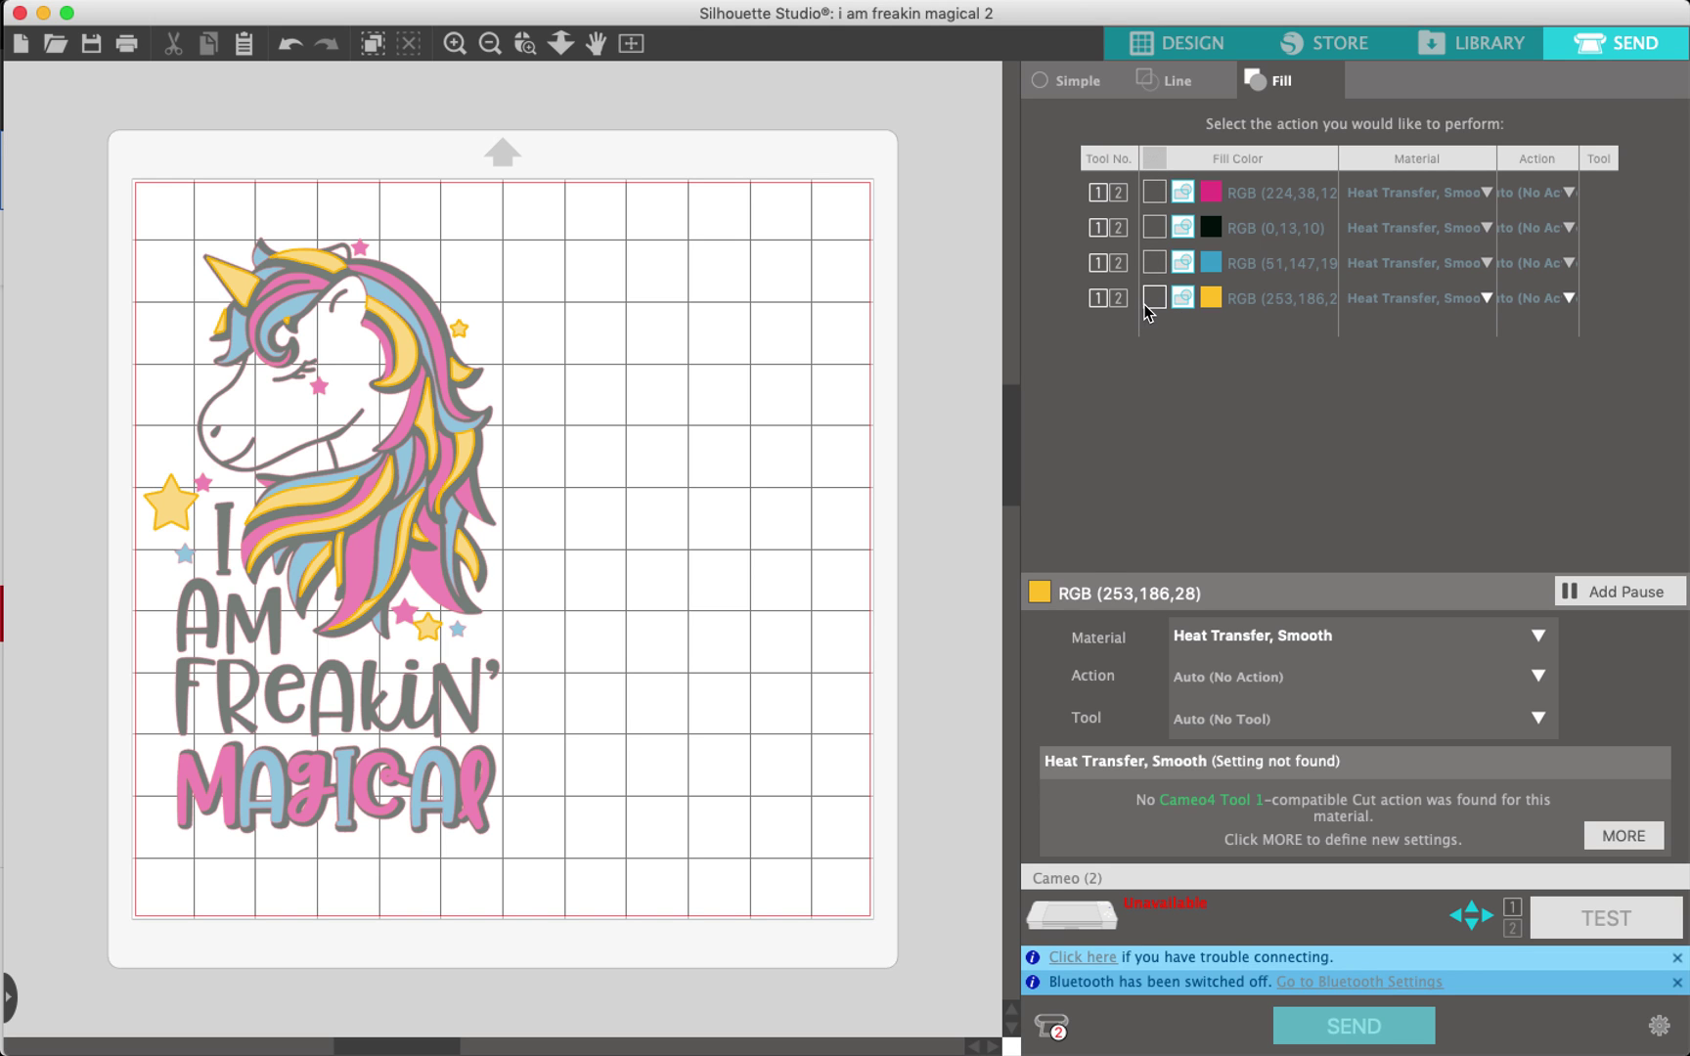
pyautogui.click(1154, 193)
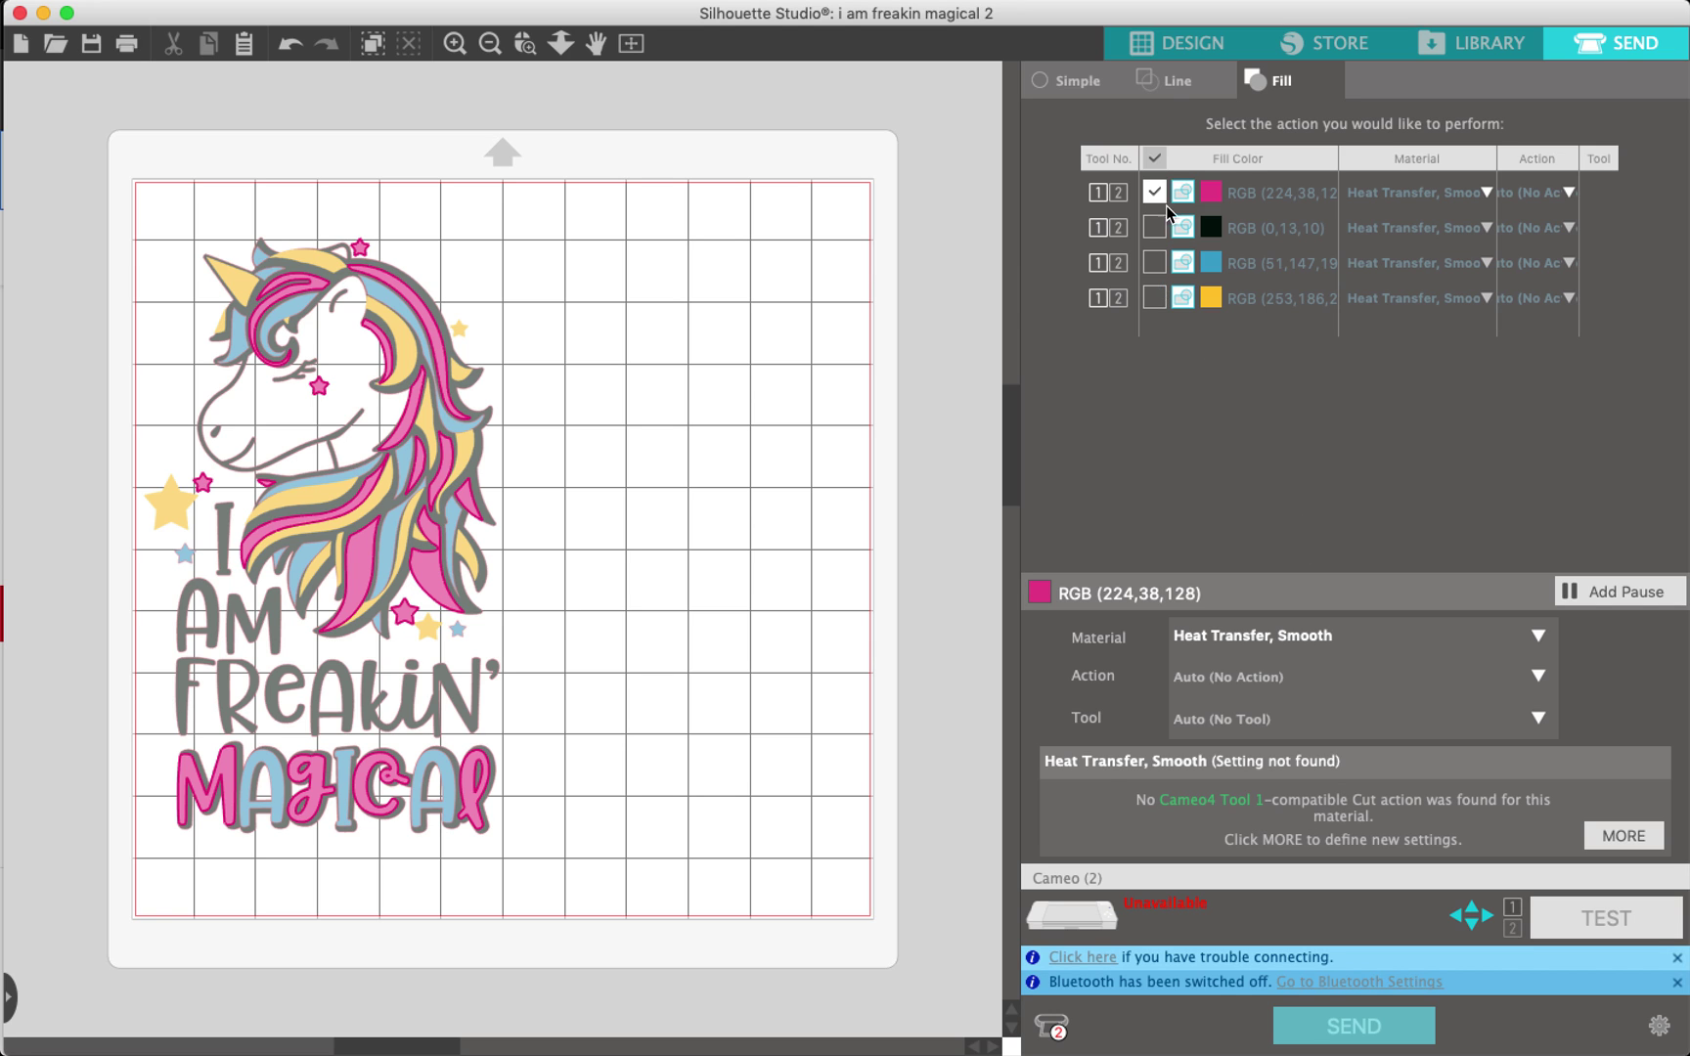
pyautogui.click(1163, 86)
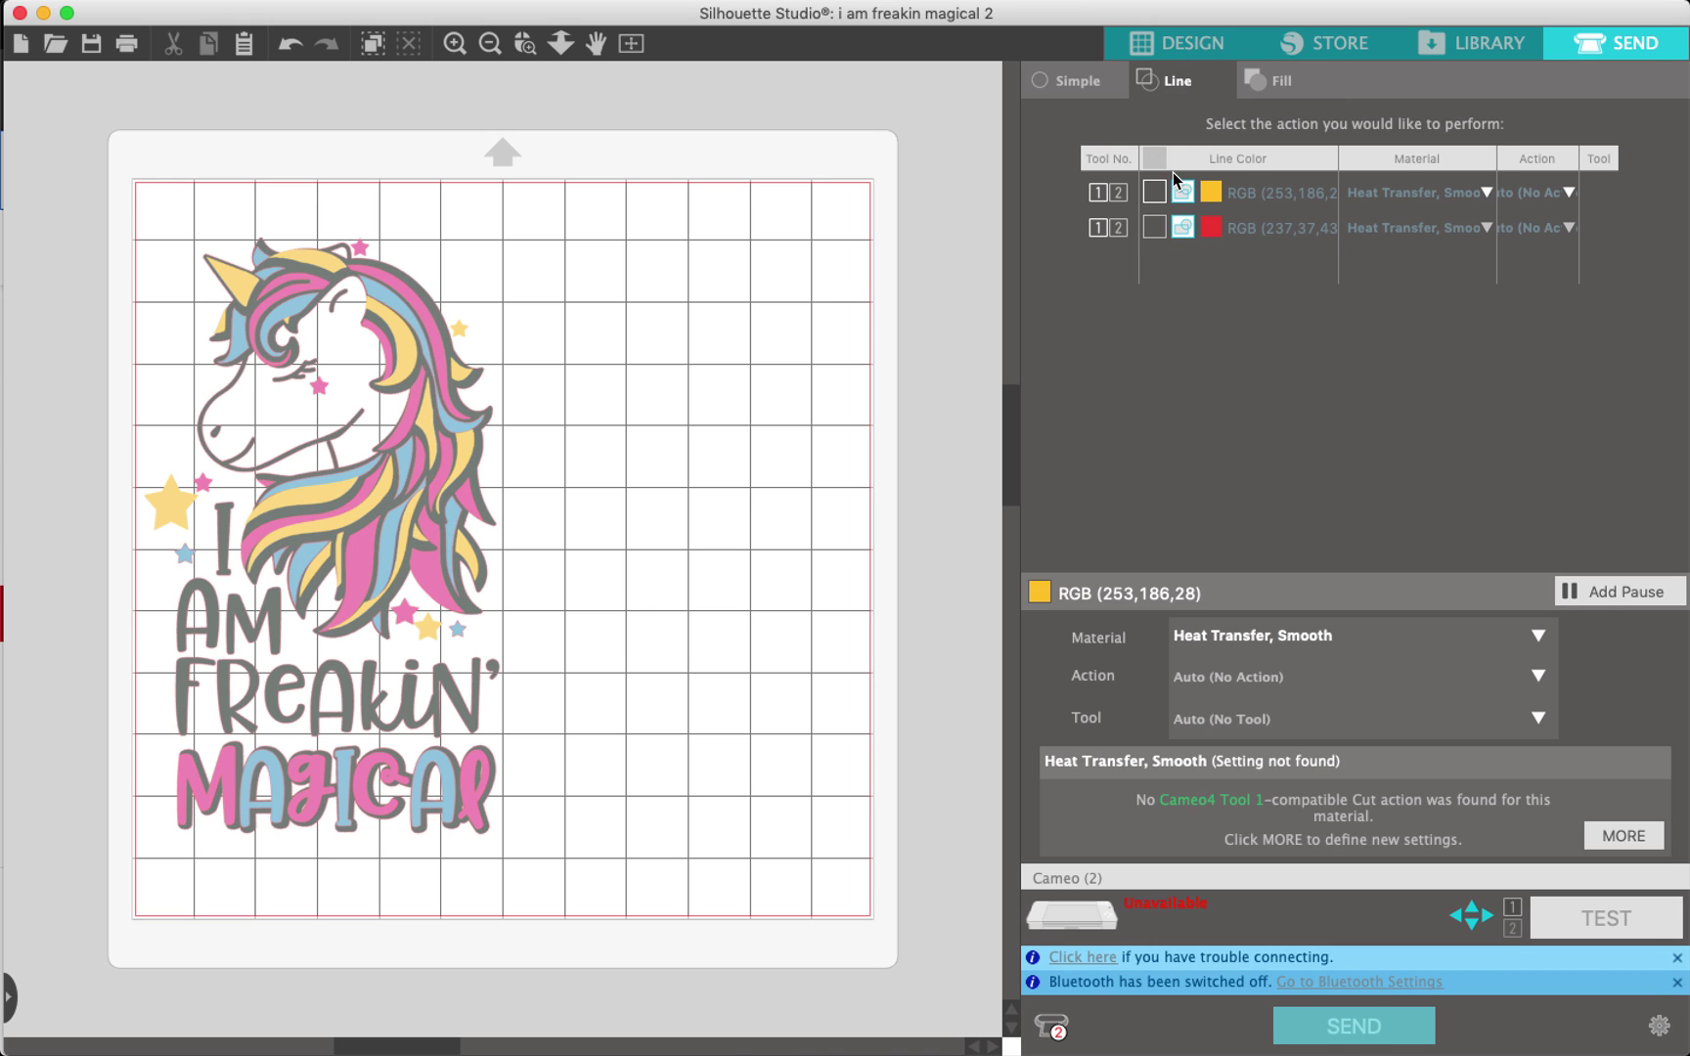
# Move the line cut mark from red to yellow, then go back to the fill-colour grouping
pyautogui.click(1155, 227)
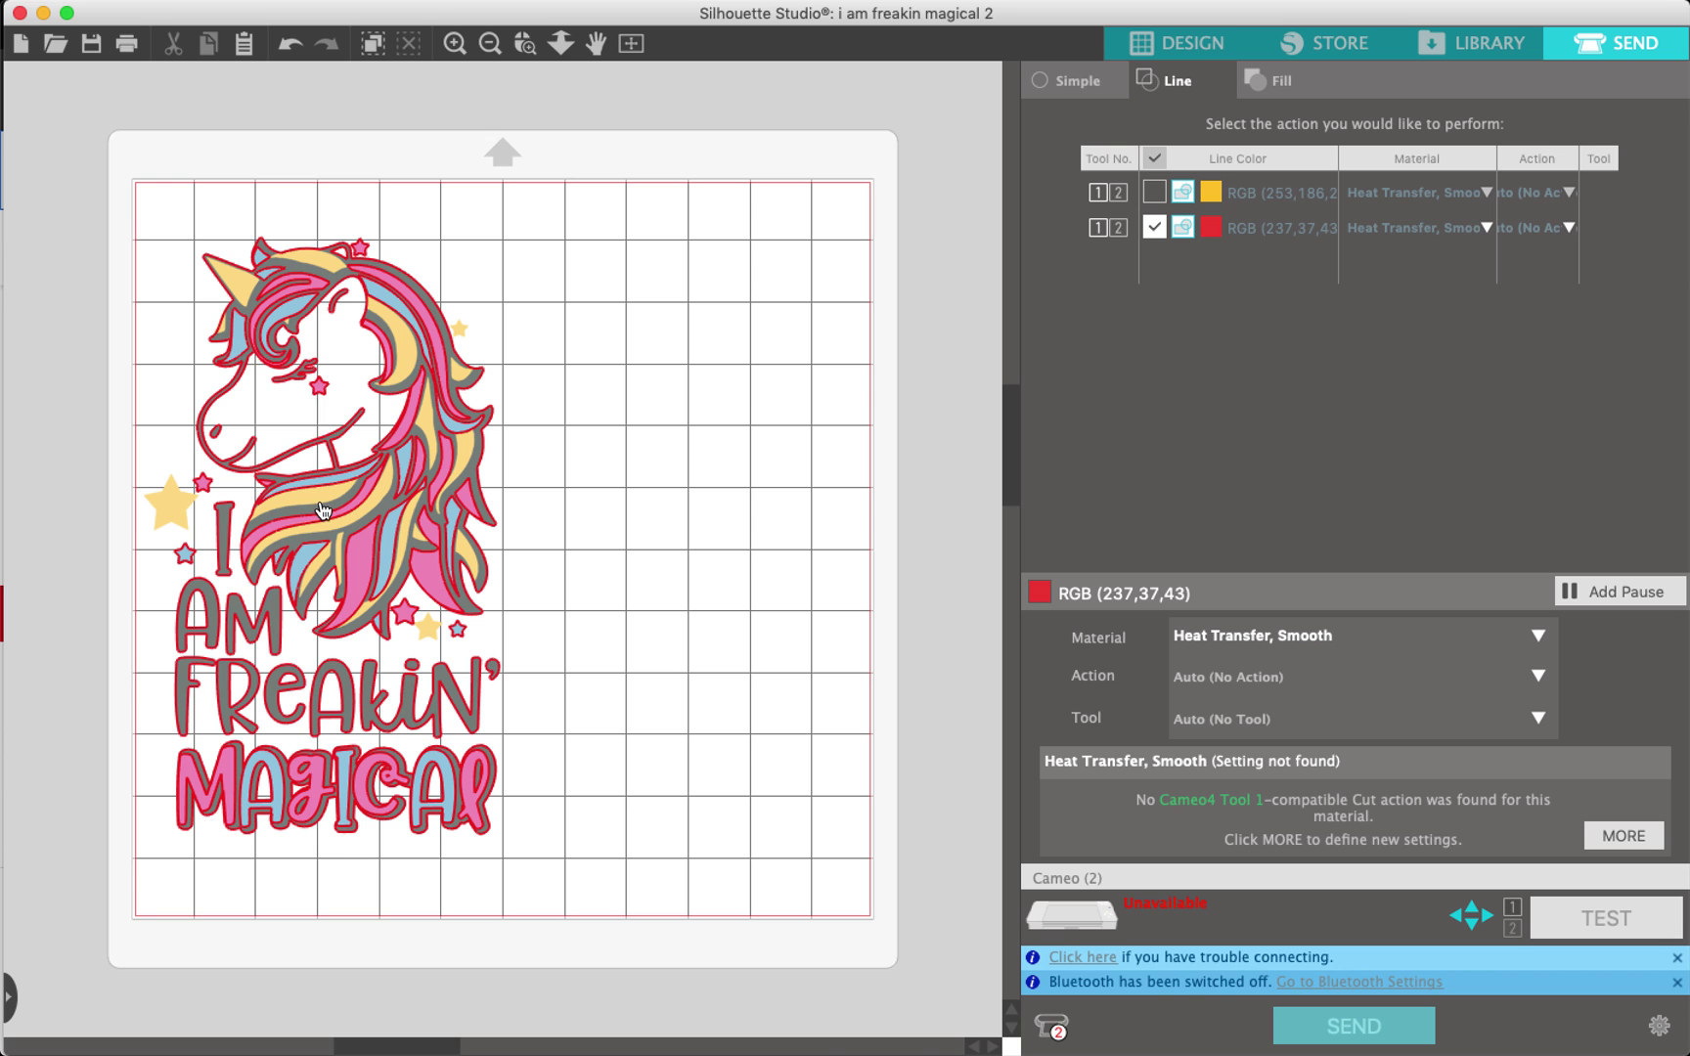
pyautogui.click(1155, 227)
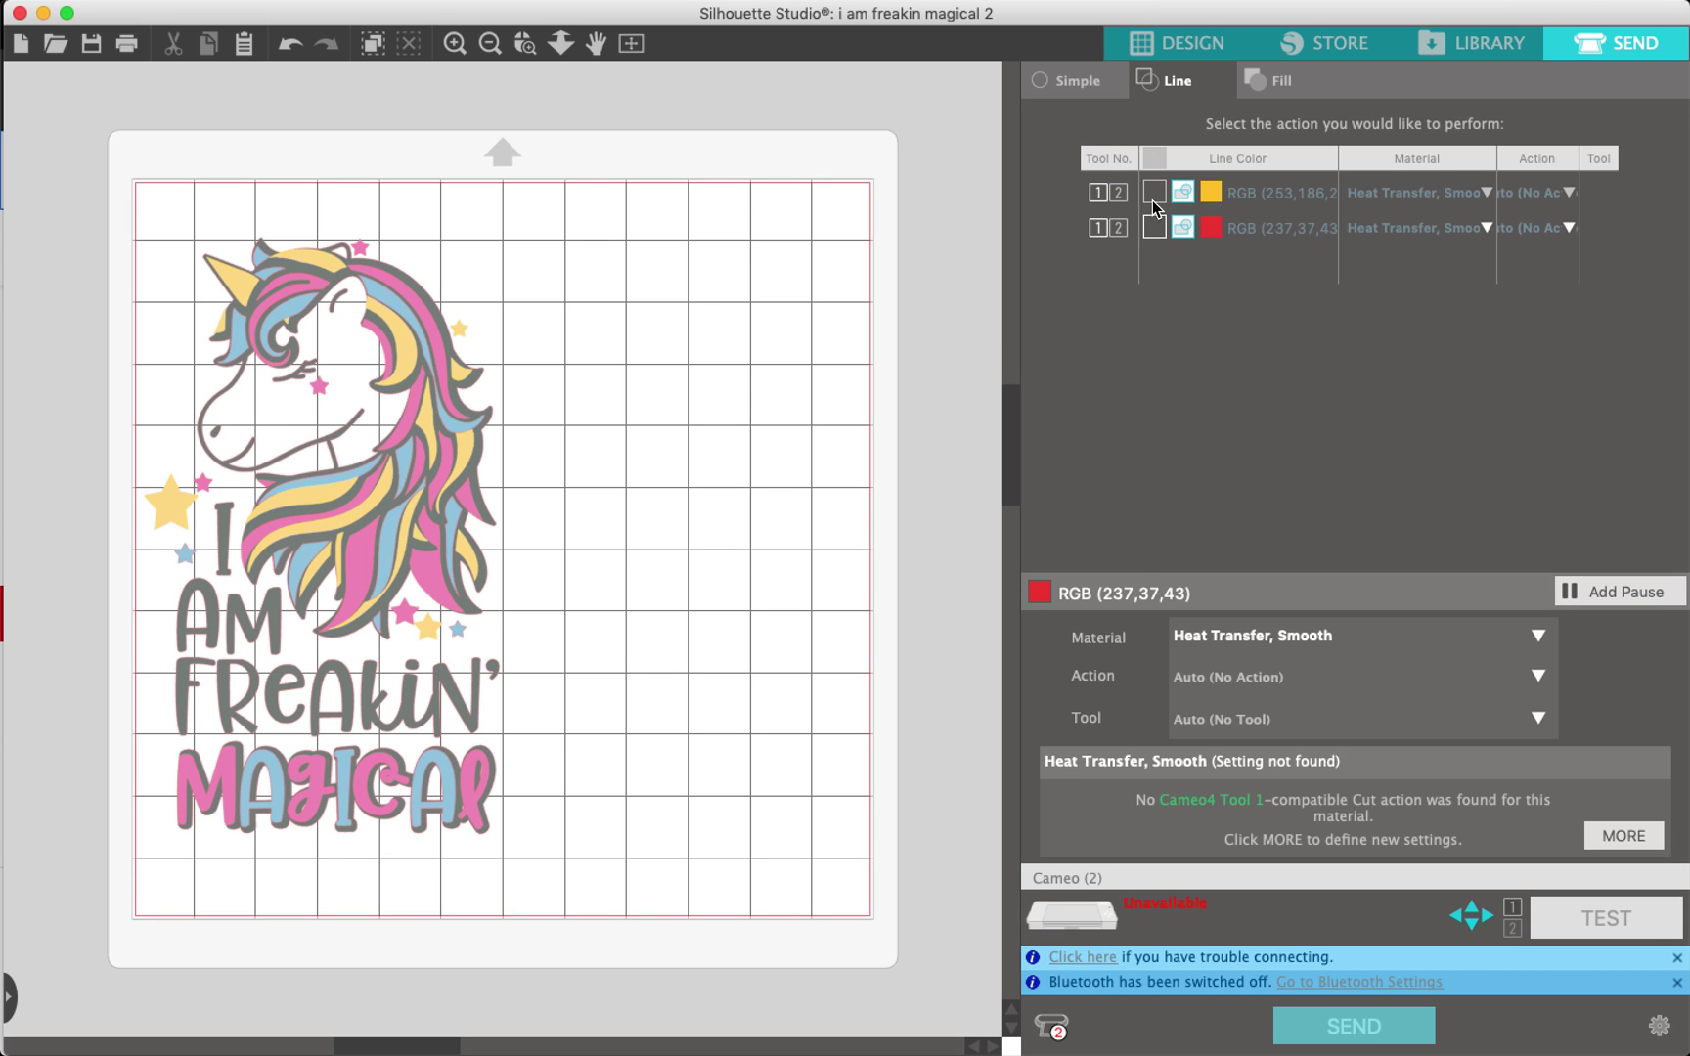
pyautogui.click(1154, 193)
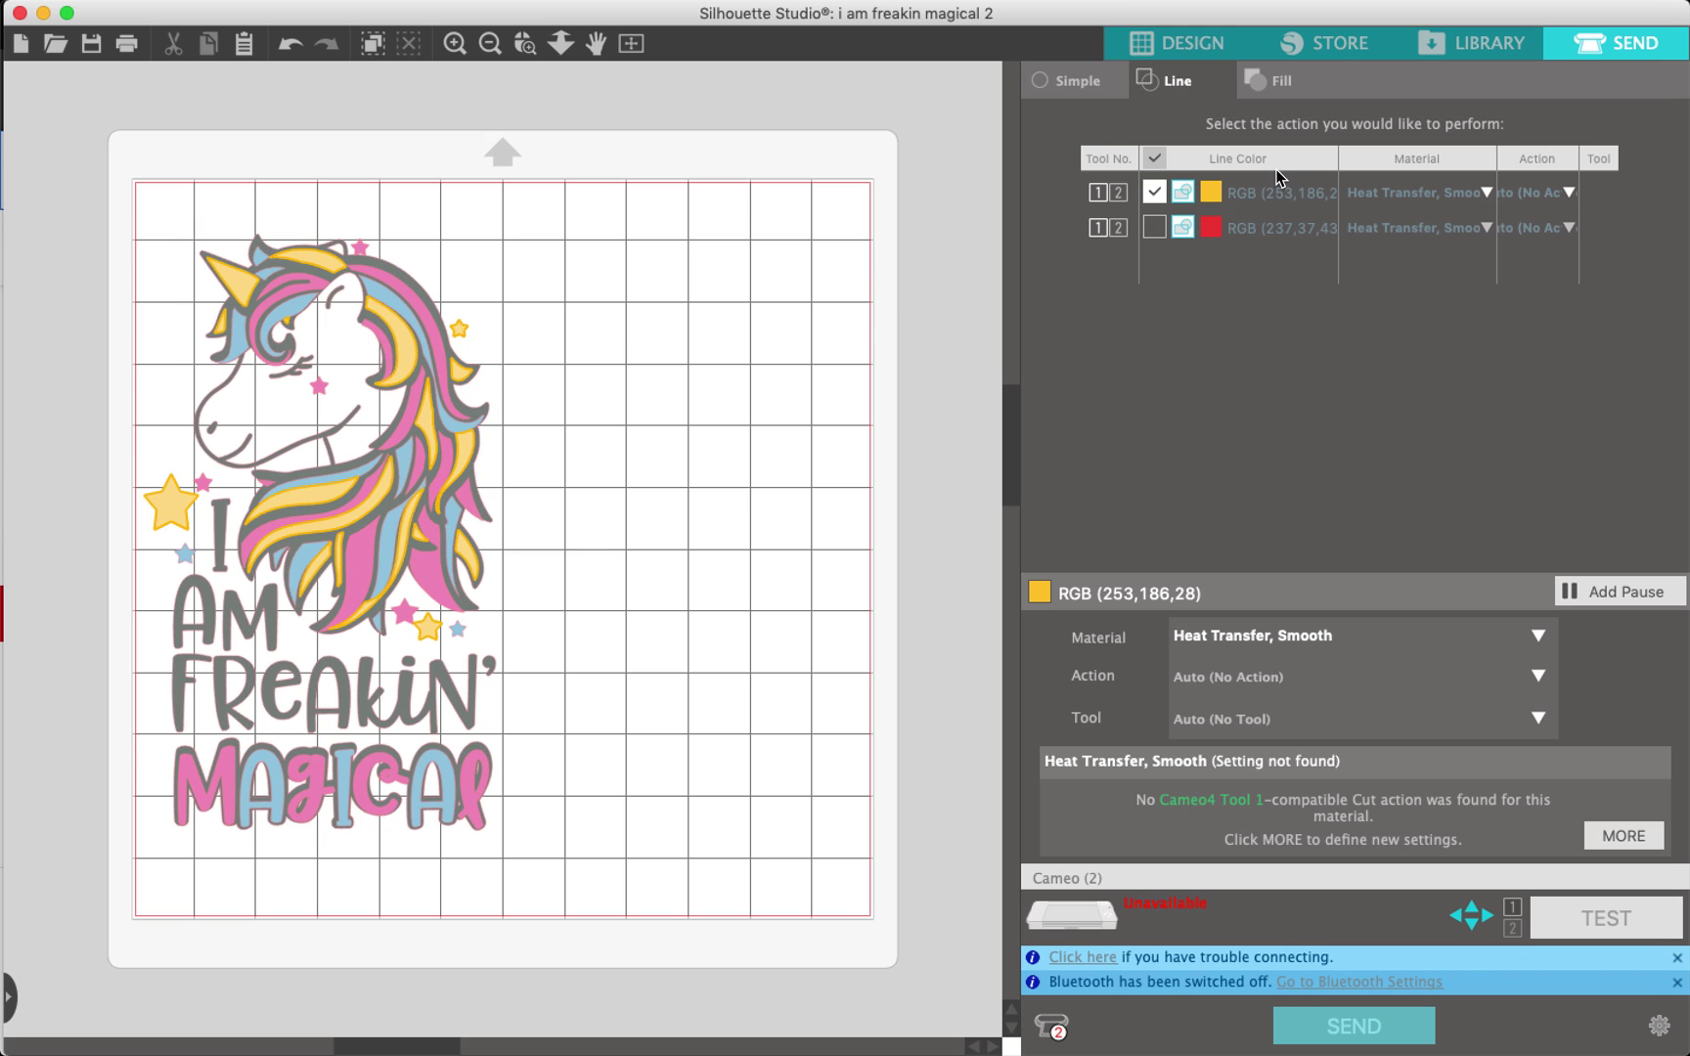
pyautogui.click(1280, 86)
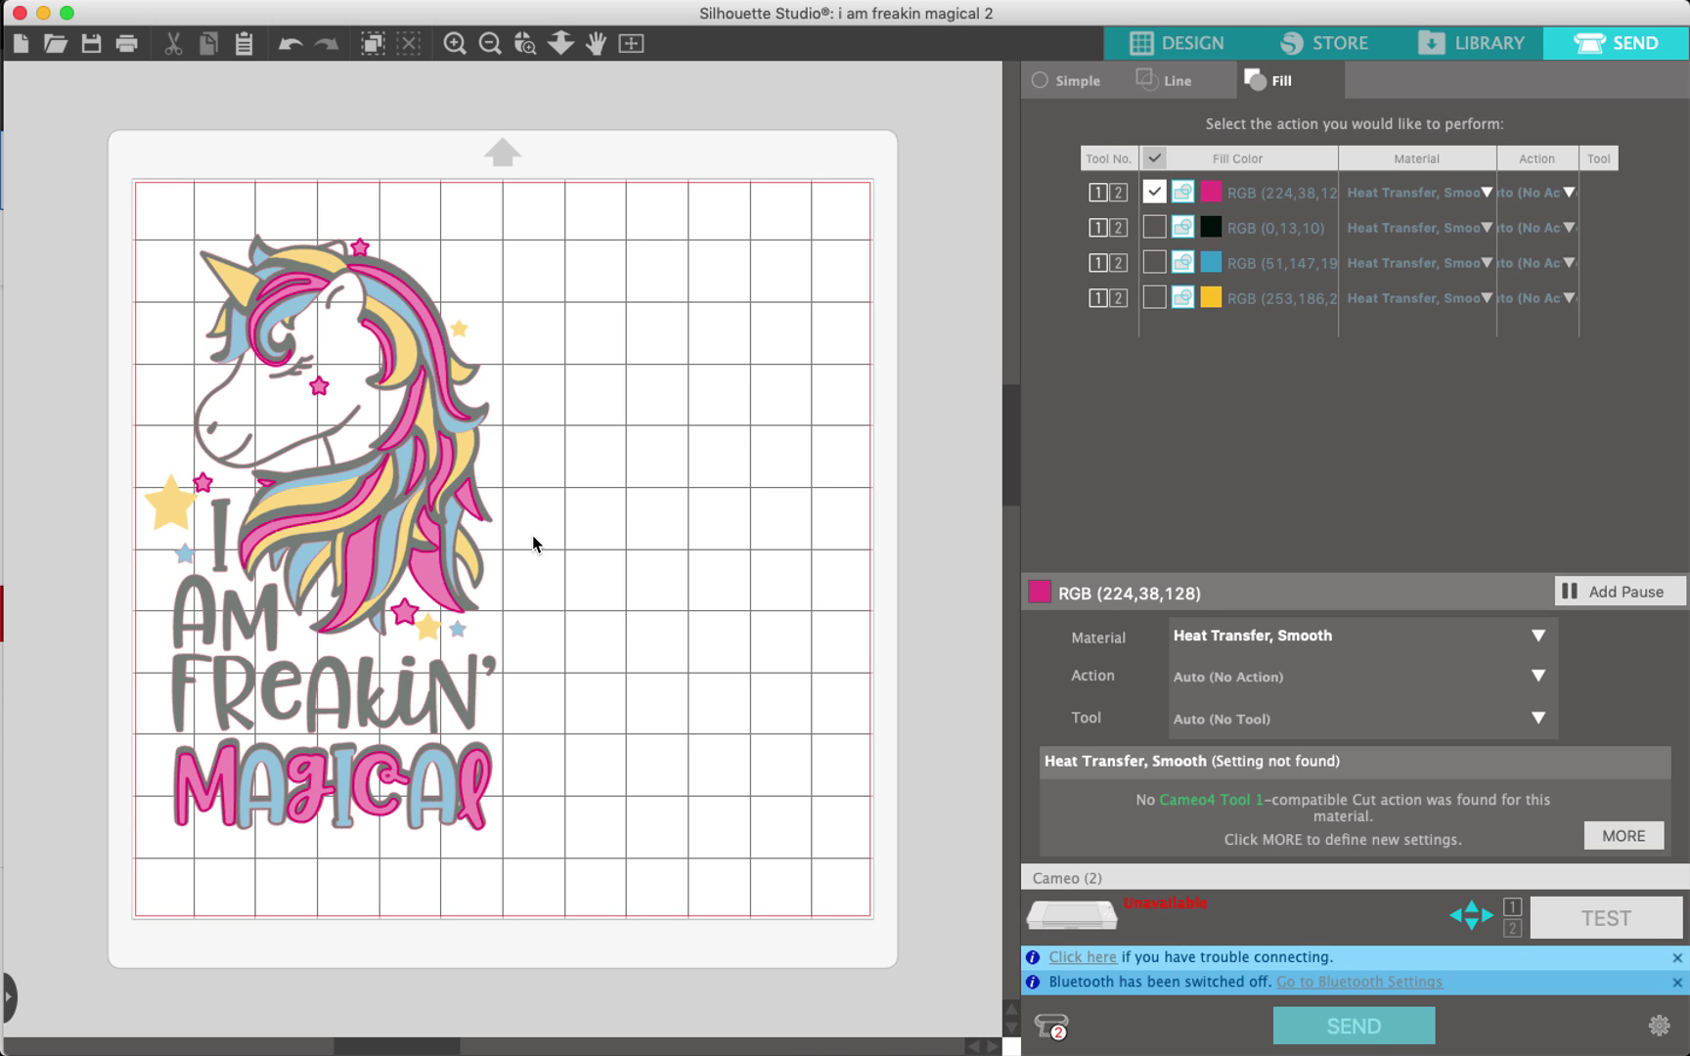
pyautogui.moveTo(77, 235); pyautogui.dragTo(637, 869)
pyautogui.moveTo(365, 569); pyautogui.dragTo(337, 504)
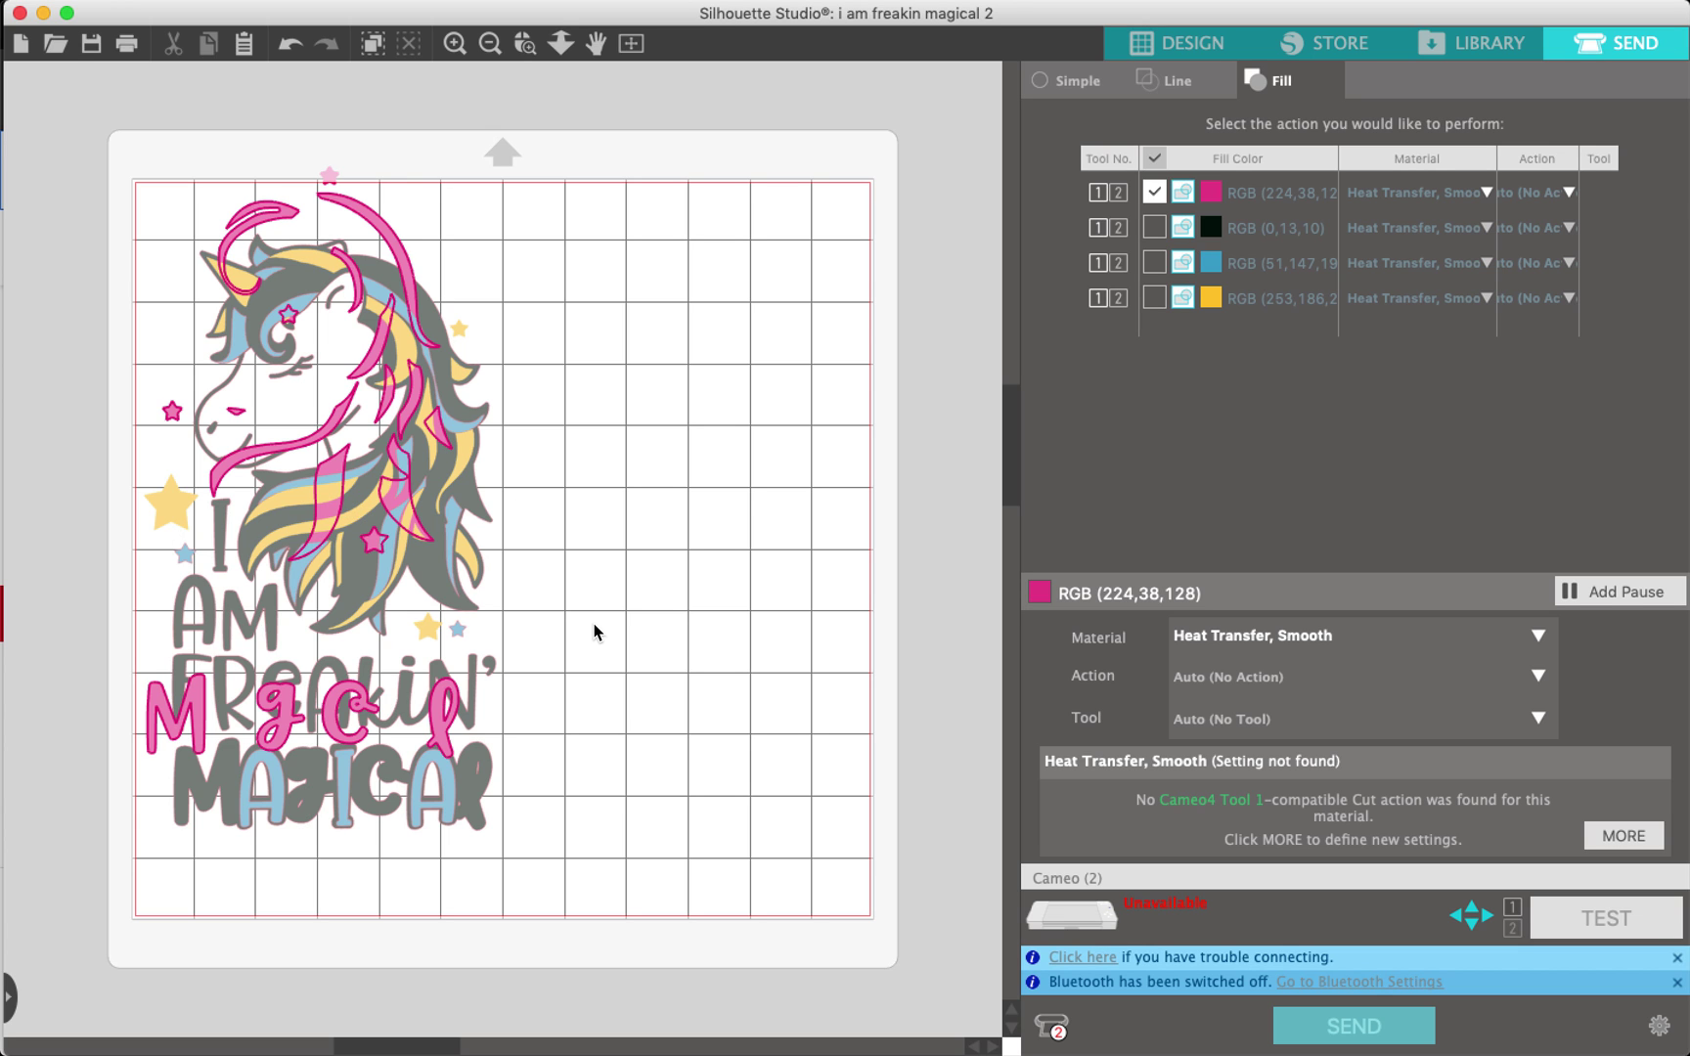
pyautogui.press('super+z')
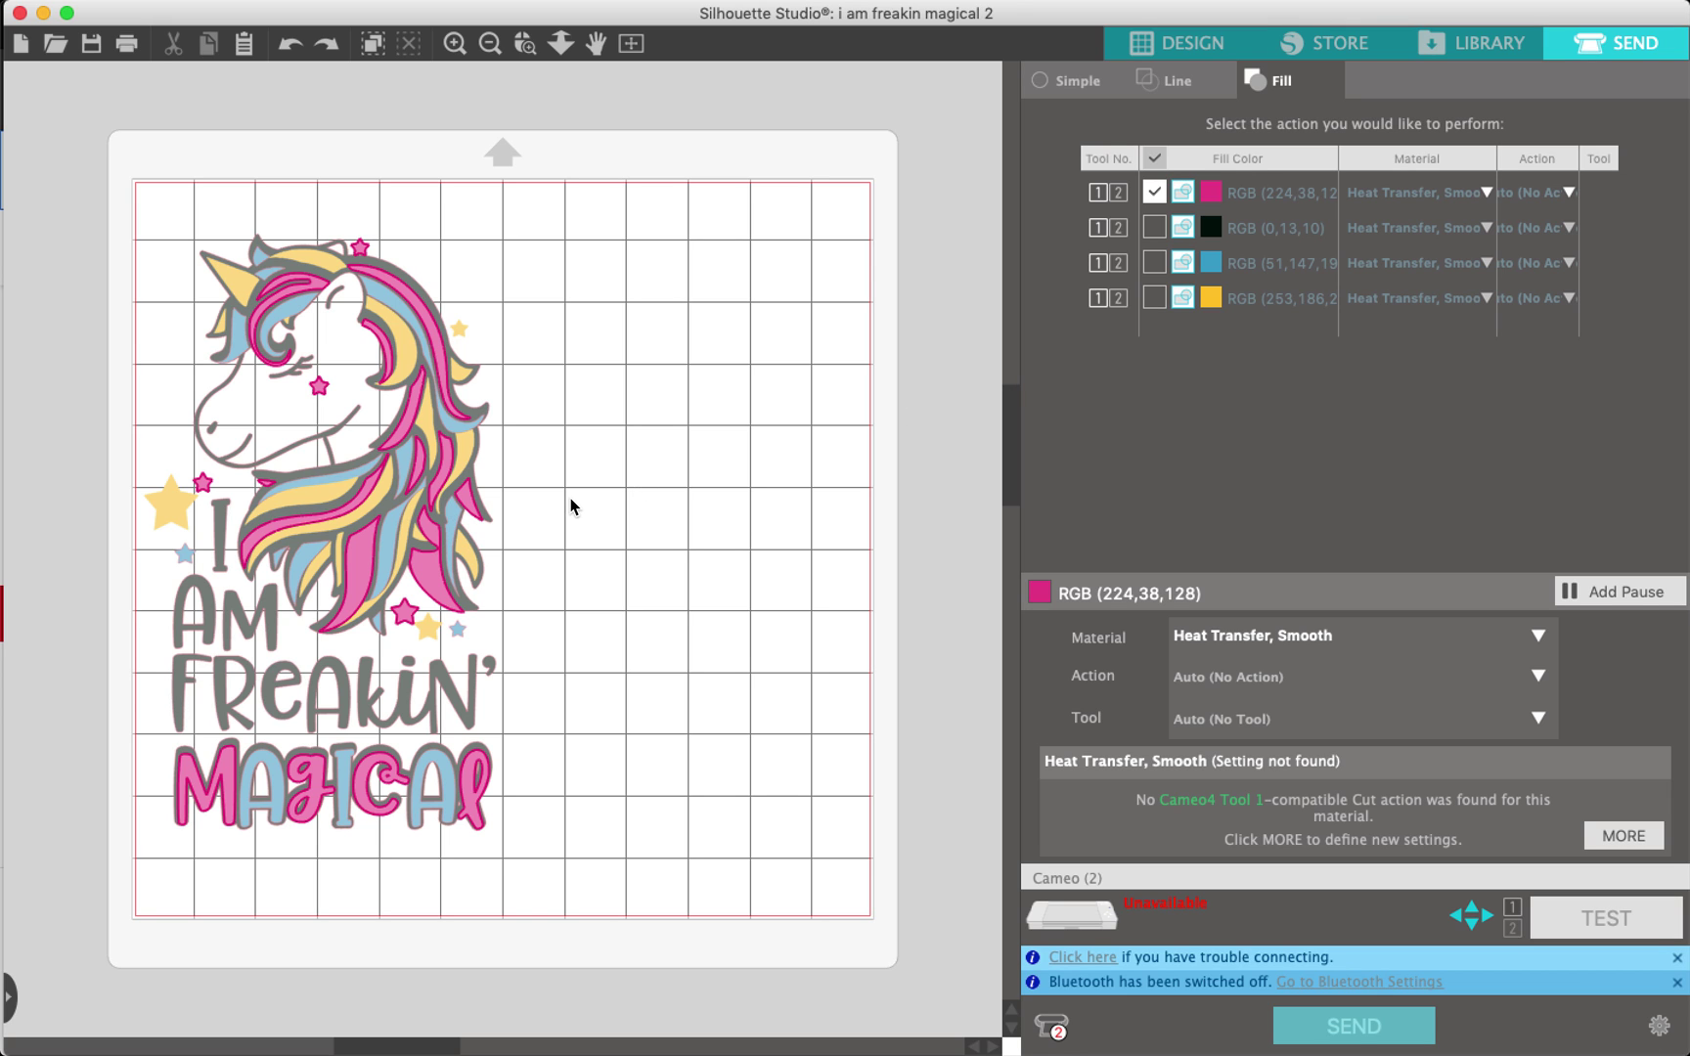
# Review the Simple and Line cut settings, leaving only the yellow line colour marked to cut
pyautogui.click(1077, 86)
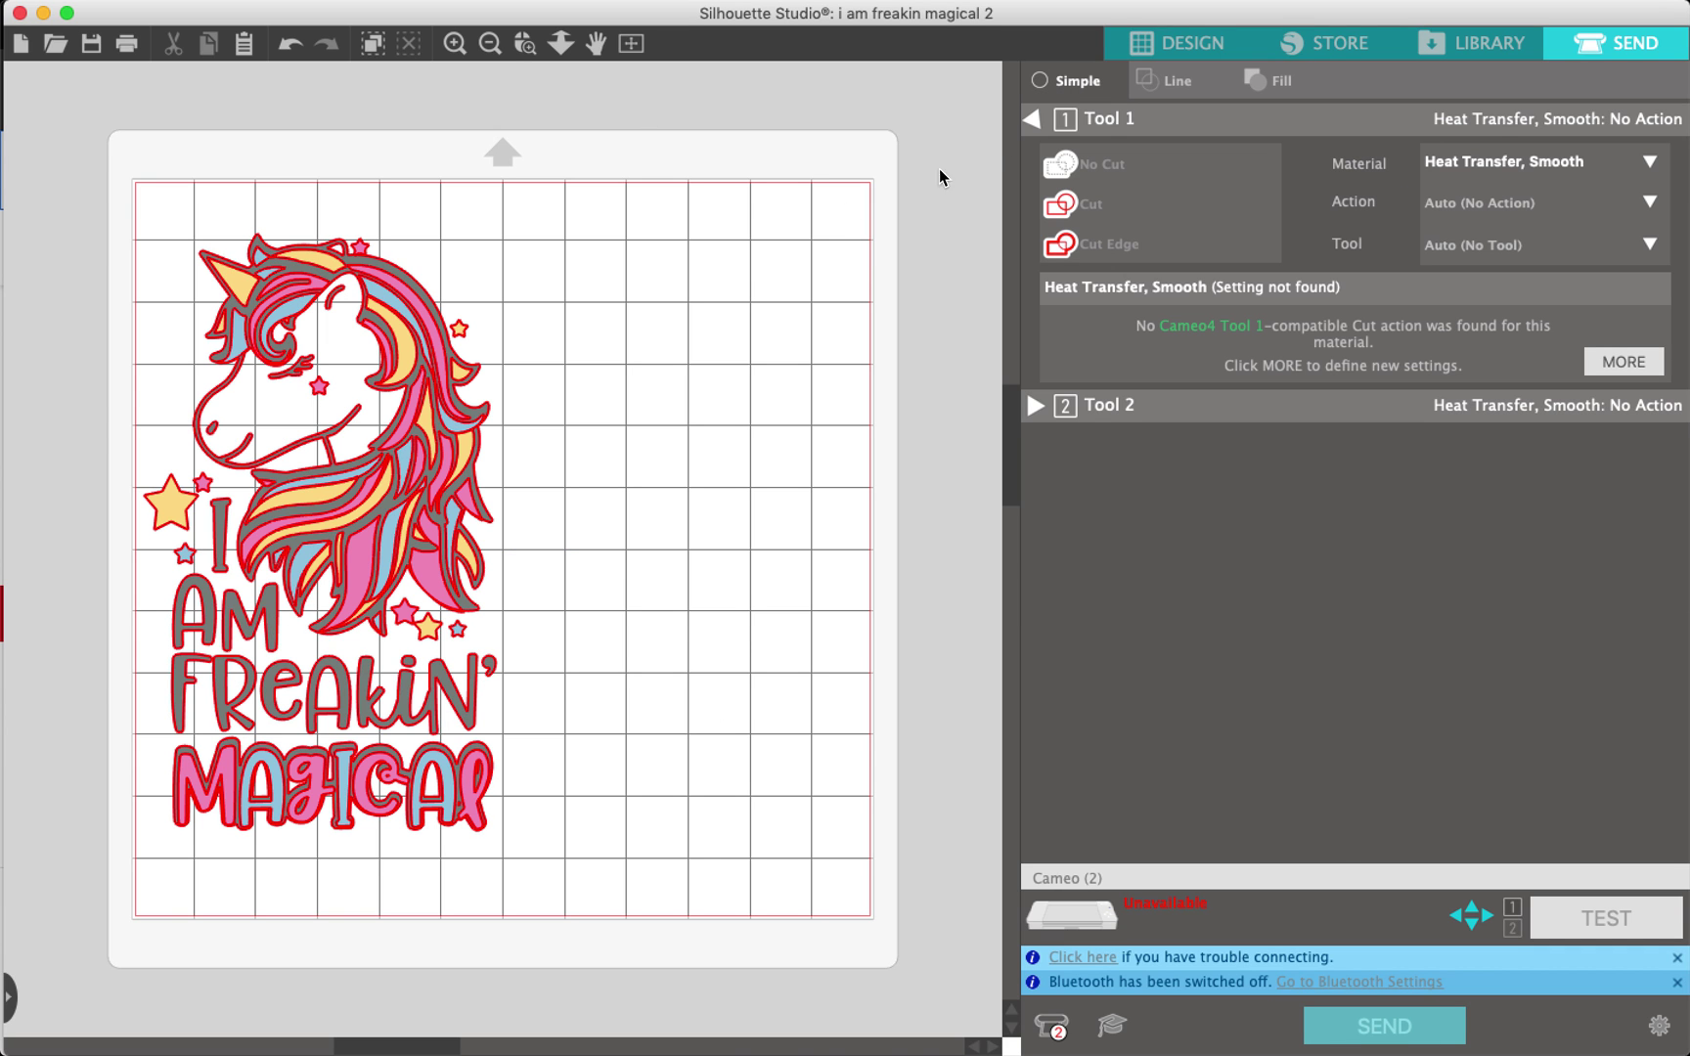
pyautogui.click(1157, 84)
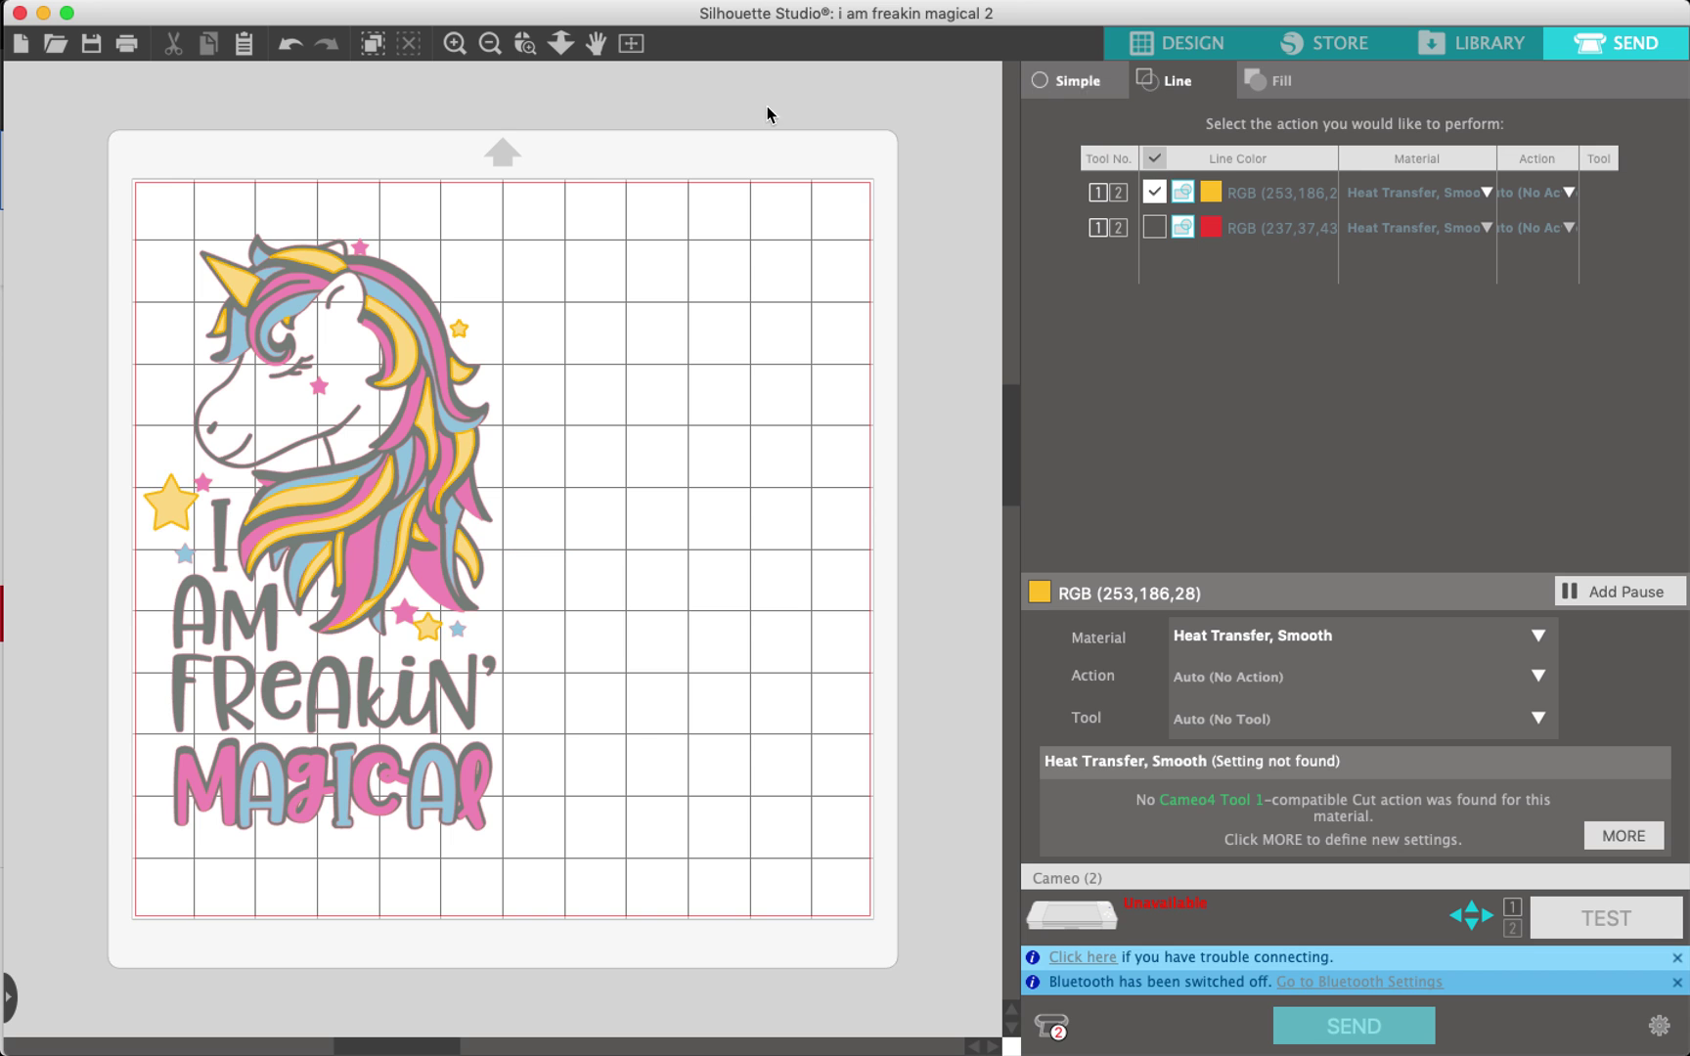
pyautogui.click(1155, 192)
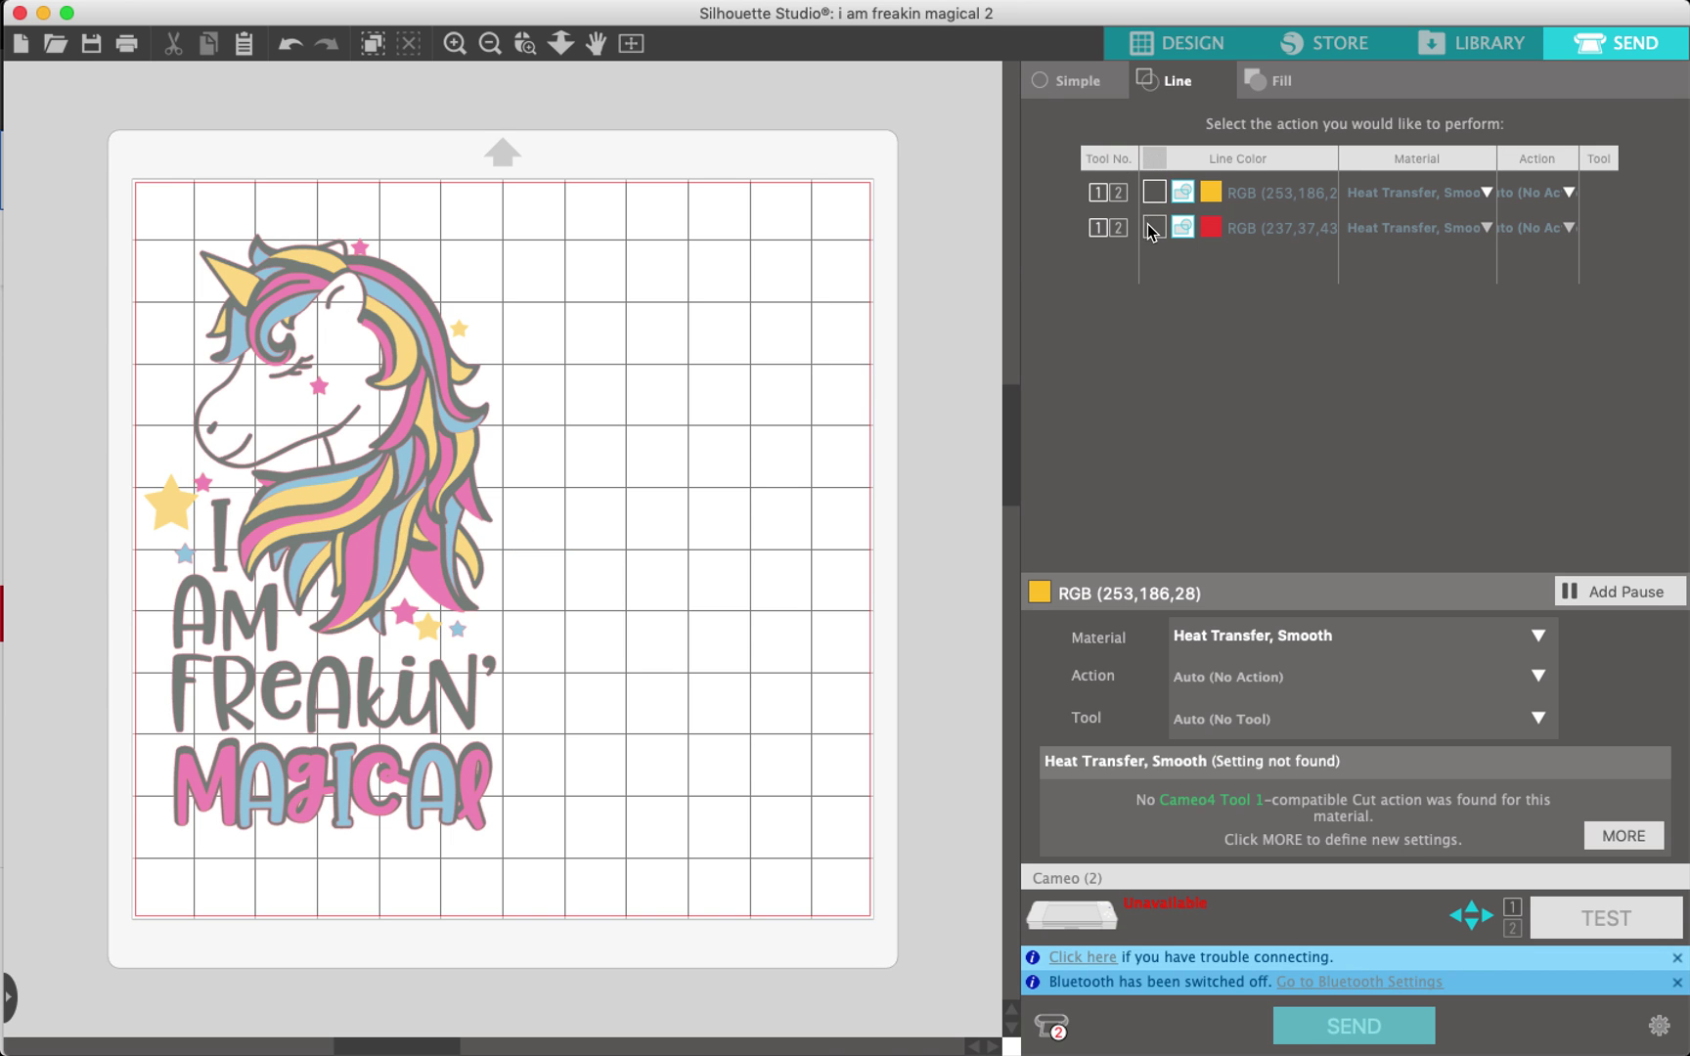
pyautogui.click(1152, 227)
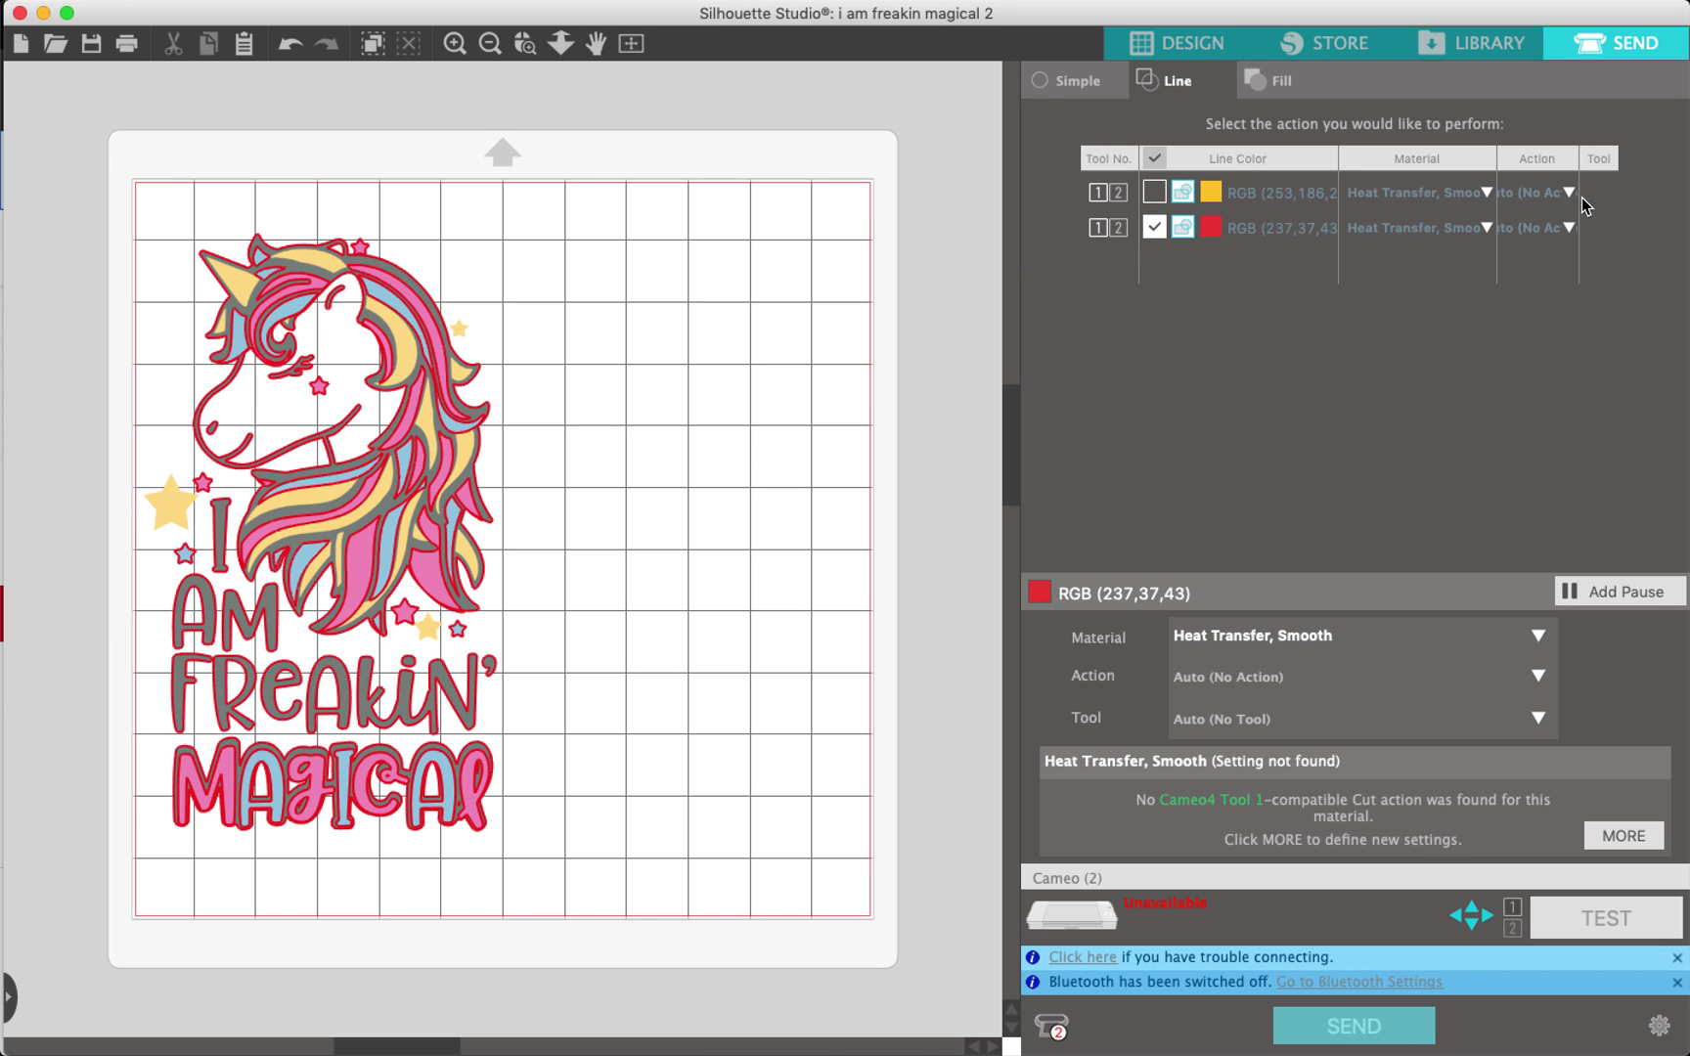
pyautogui.click(1154, 227)
pyautogui.click(1154, 192)
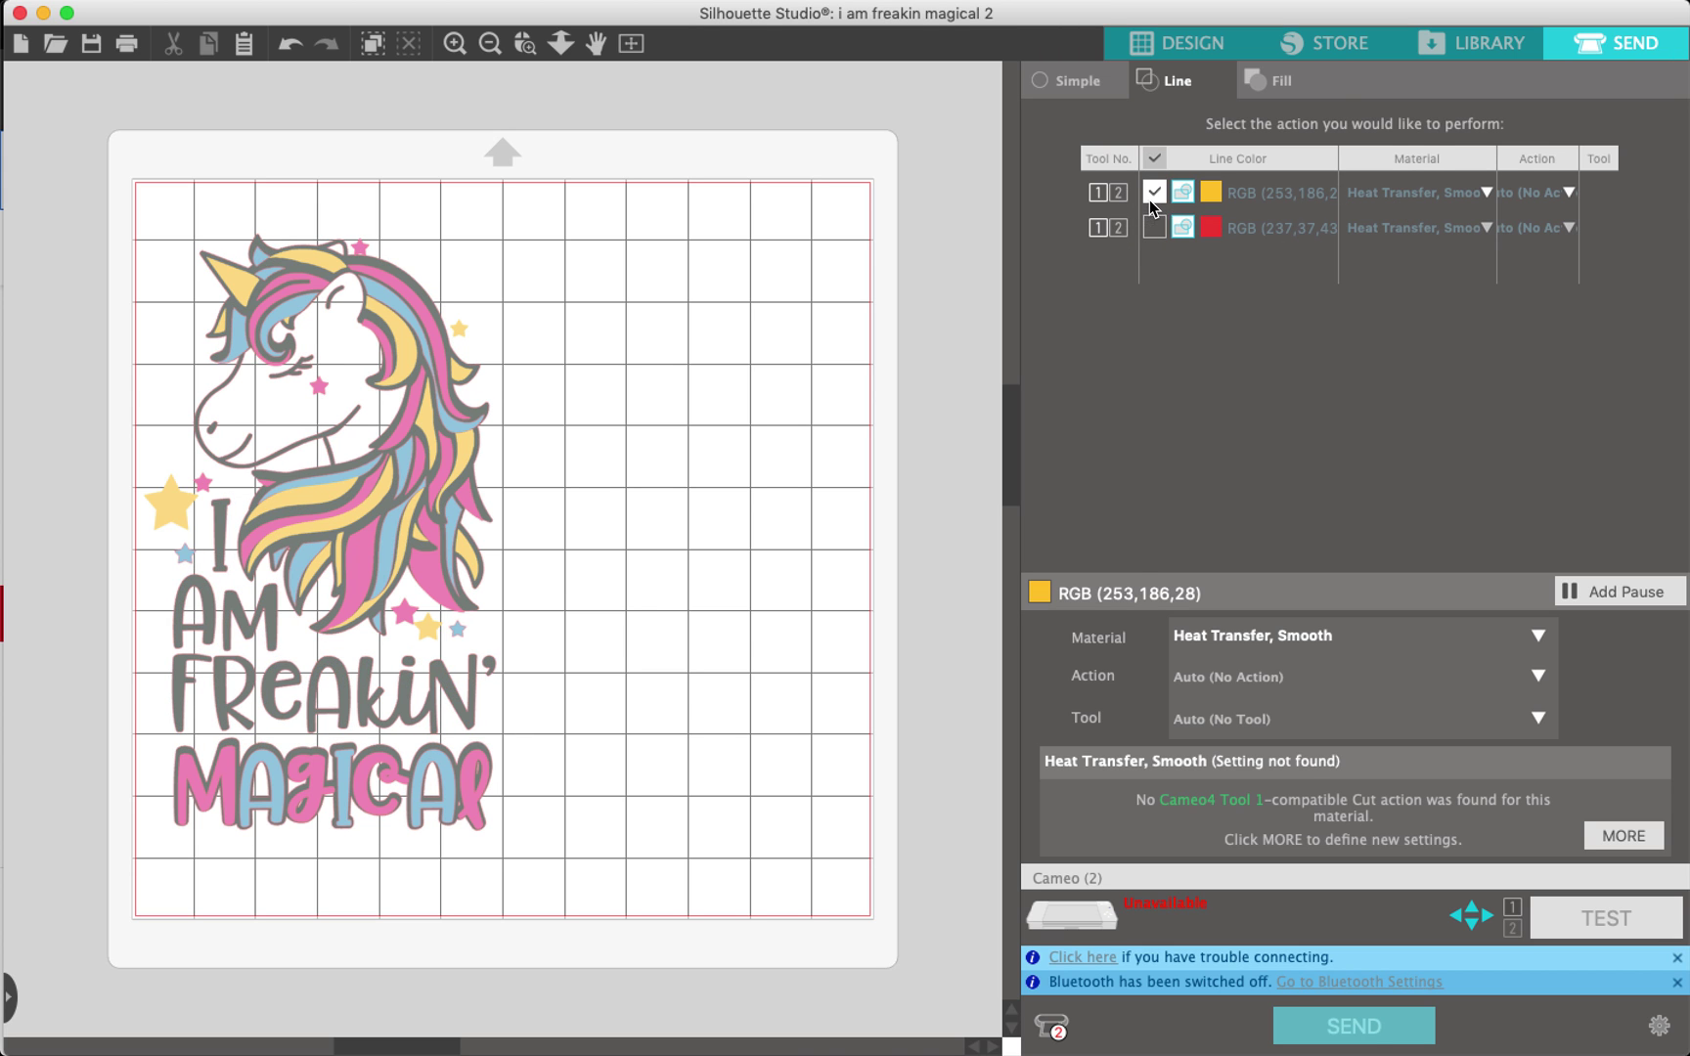
# In the fill colour settings, unmark pink and mark the black (0,13,10) fill to cut
pyautogui.click(1265, 83)
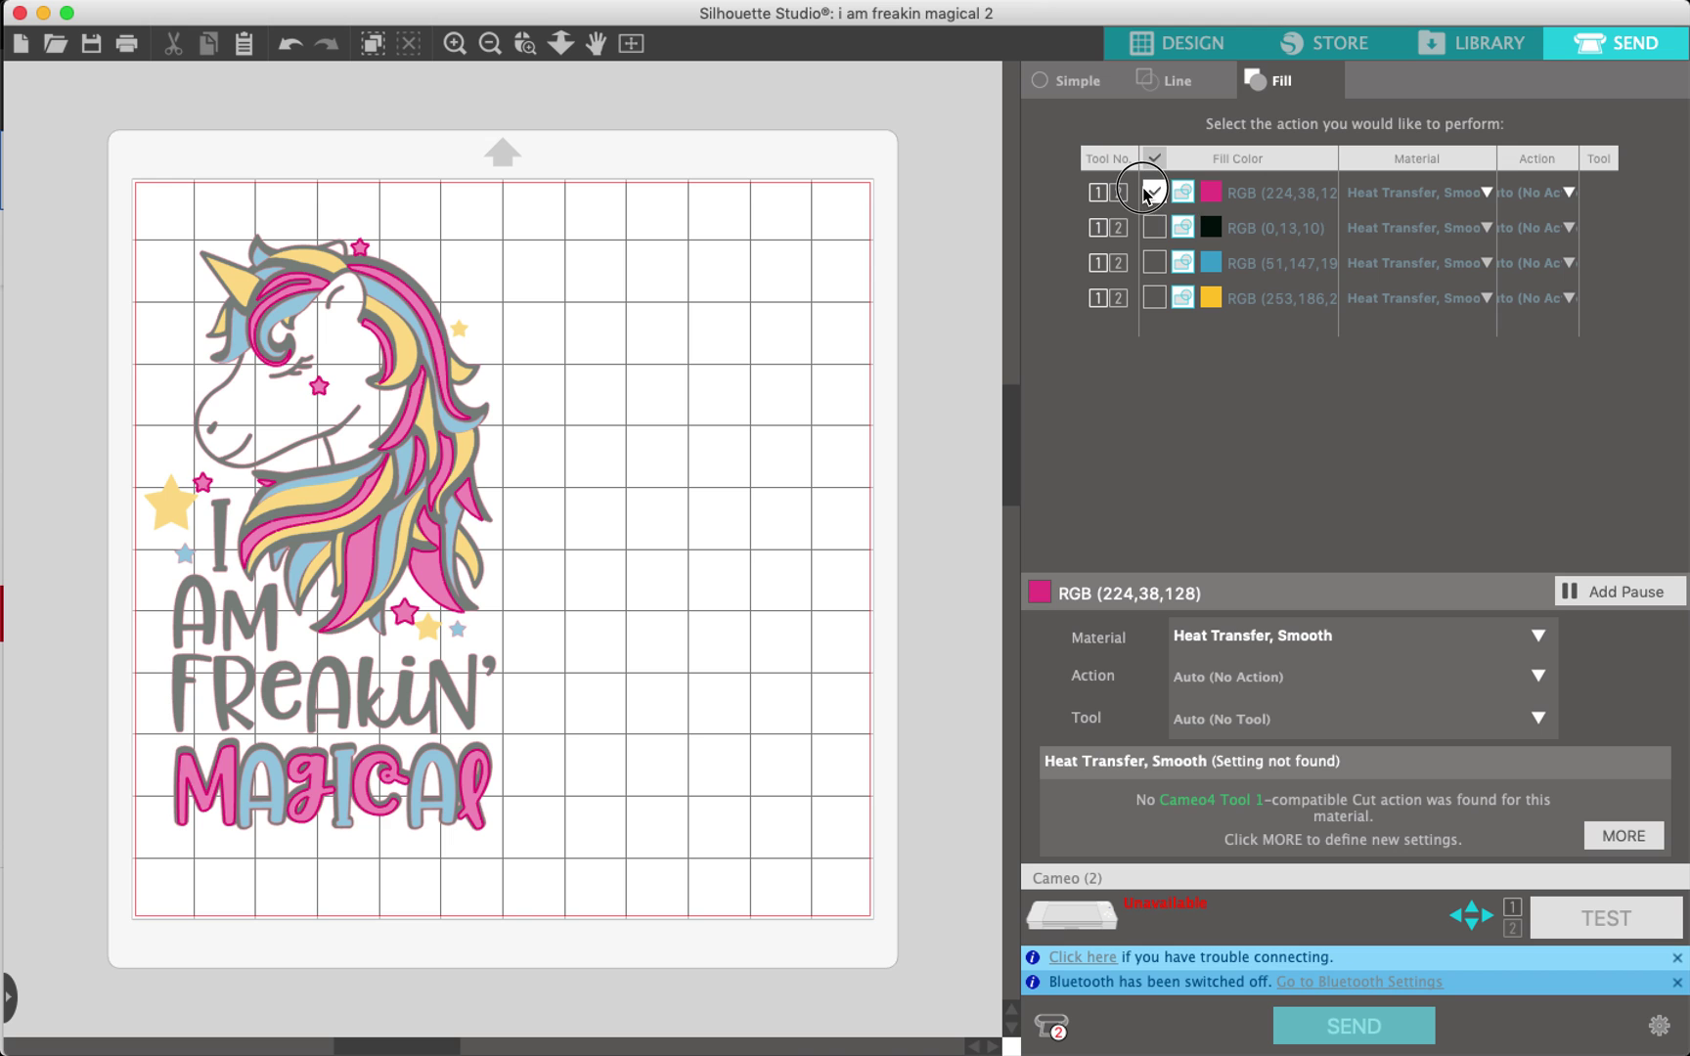
pyautogui.click(1154, 191)
pyautogui.click(1154, 227)
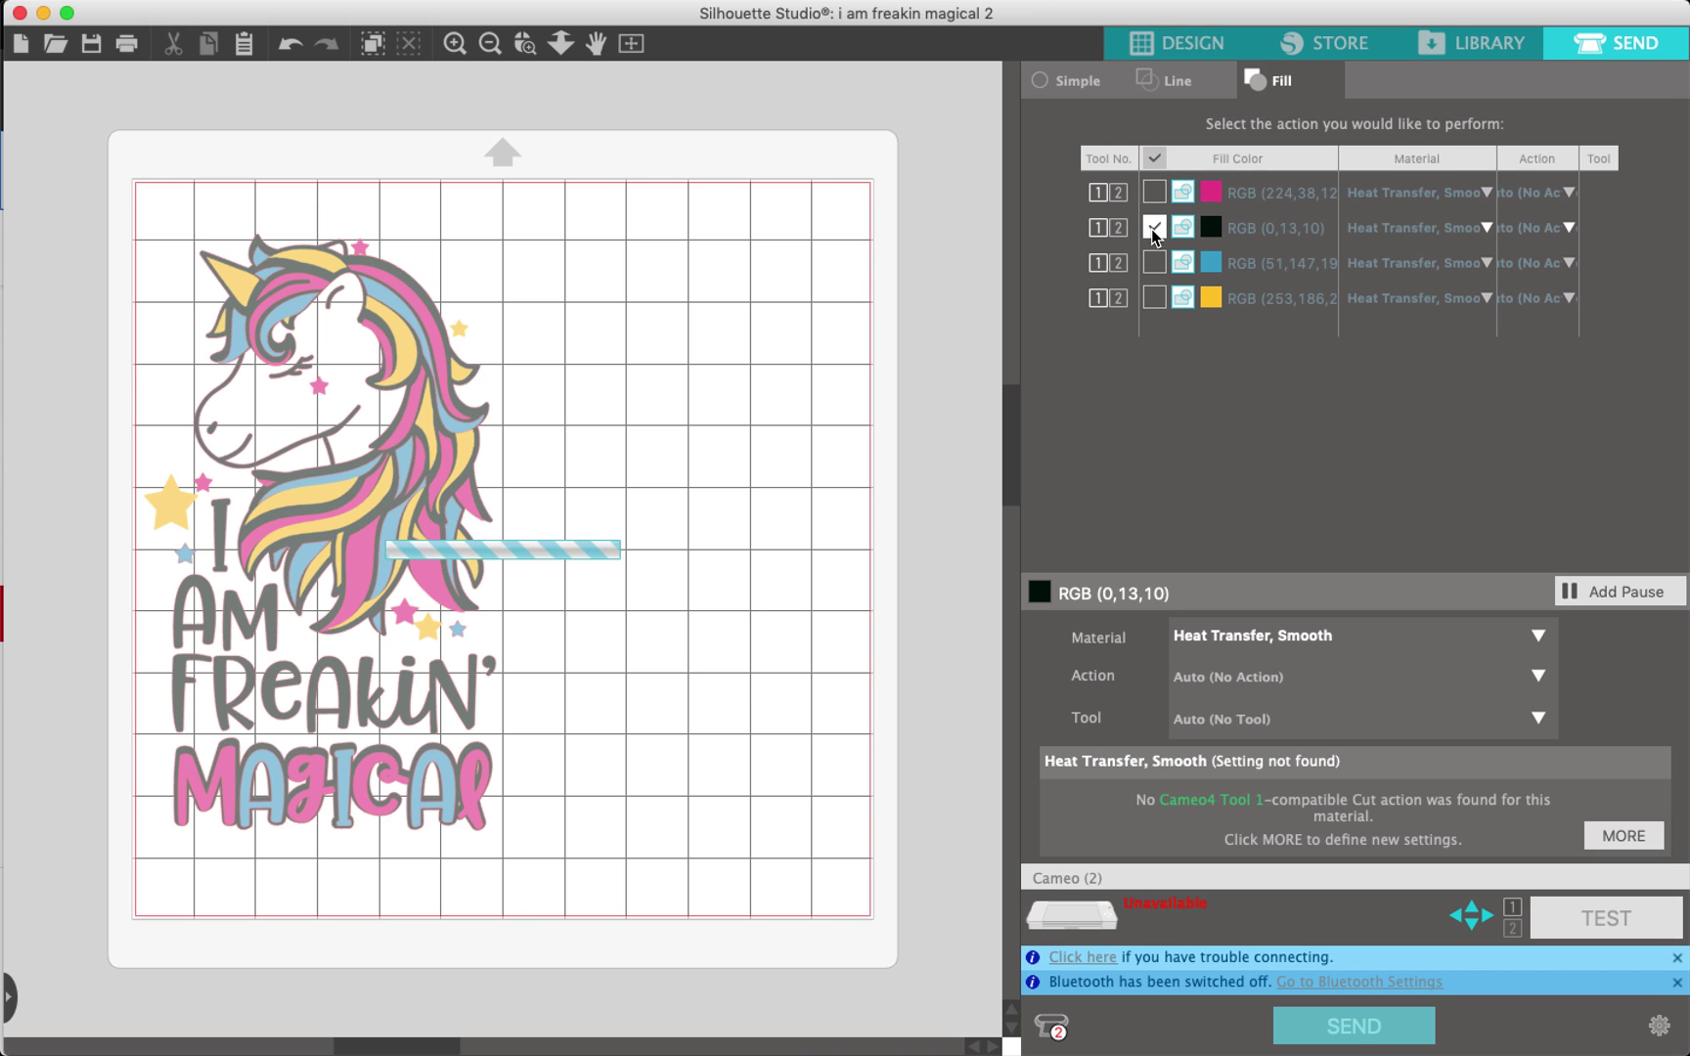